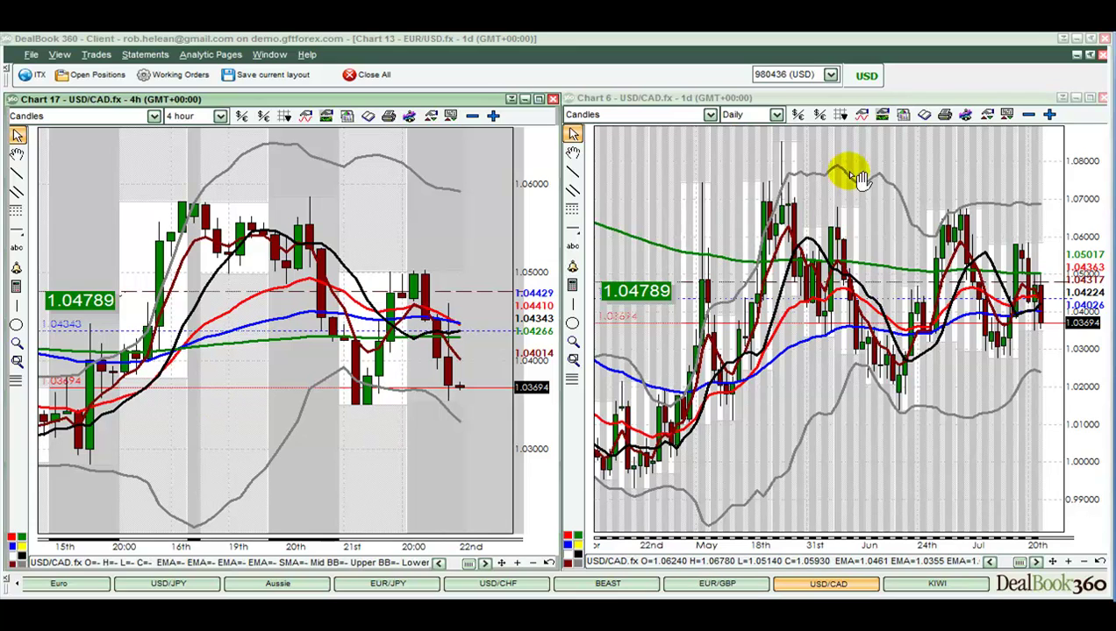
Step: Maximize the daily USD/CAD chart and enlarge its candles to show April through July
{"action": "double_click", "coordinate": [859, 97]}
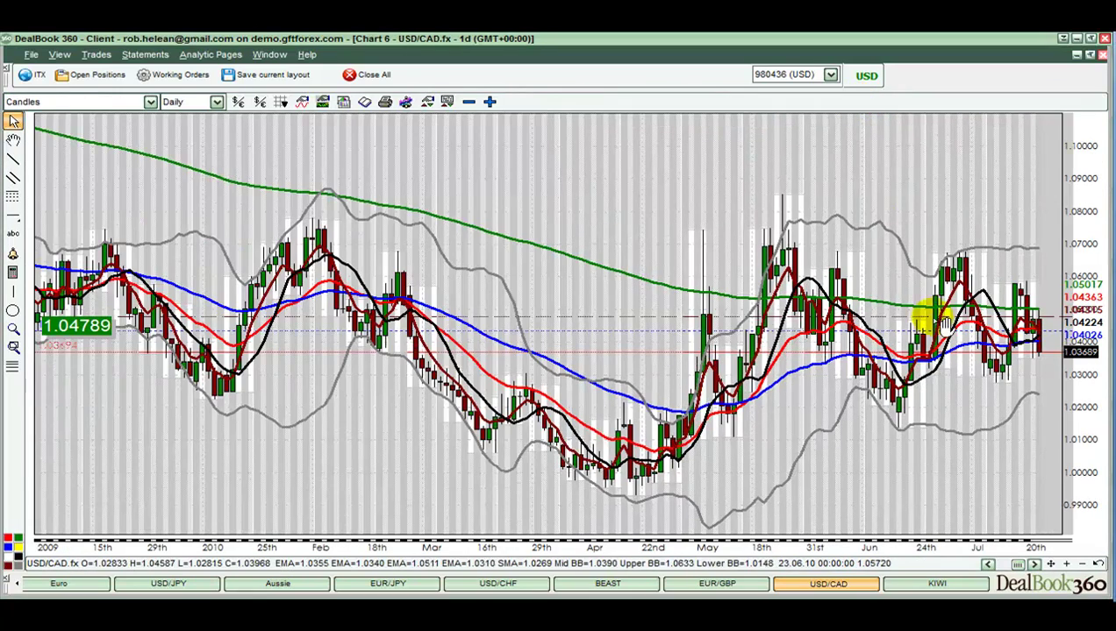
{"action": "left_click", "coordinate": [1065, 565]}
{"action": "left_click", "coordinate": [1065, 566]}
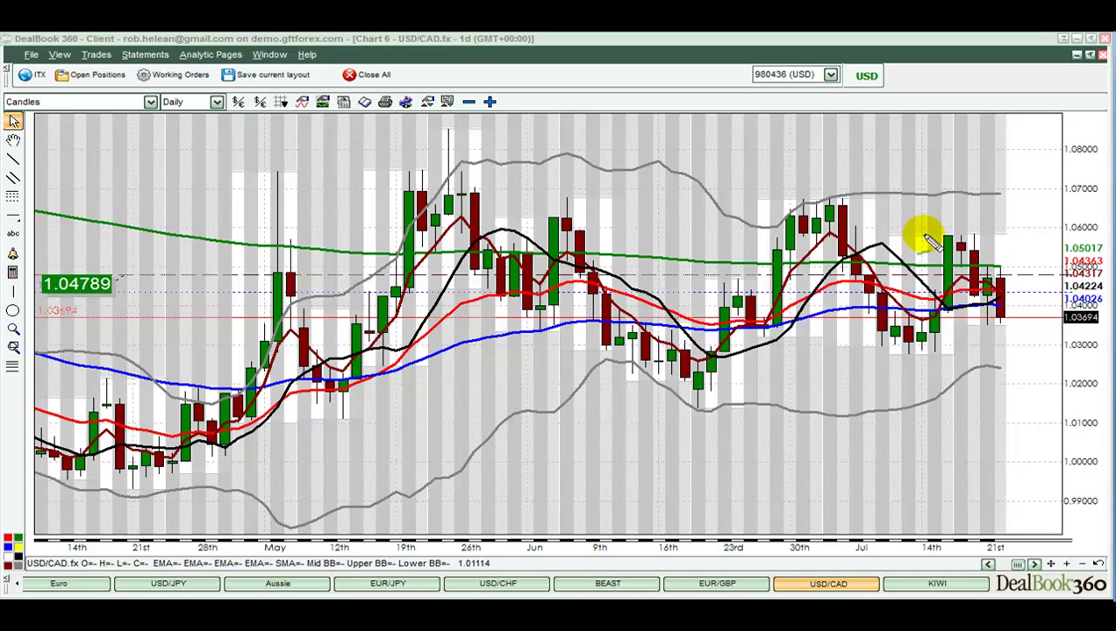
Step: Mark the lower highs near 1.067 and 1.058, the level near 1.048 and the latest decline on the daily chart, then restore the tiled charts
{"action": "left_click_drag", "start_coordinate": [776, 200], "coordinate": [857, 199]}
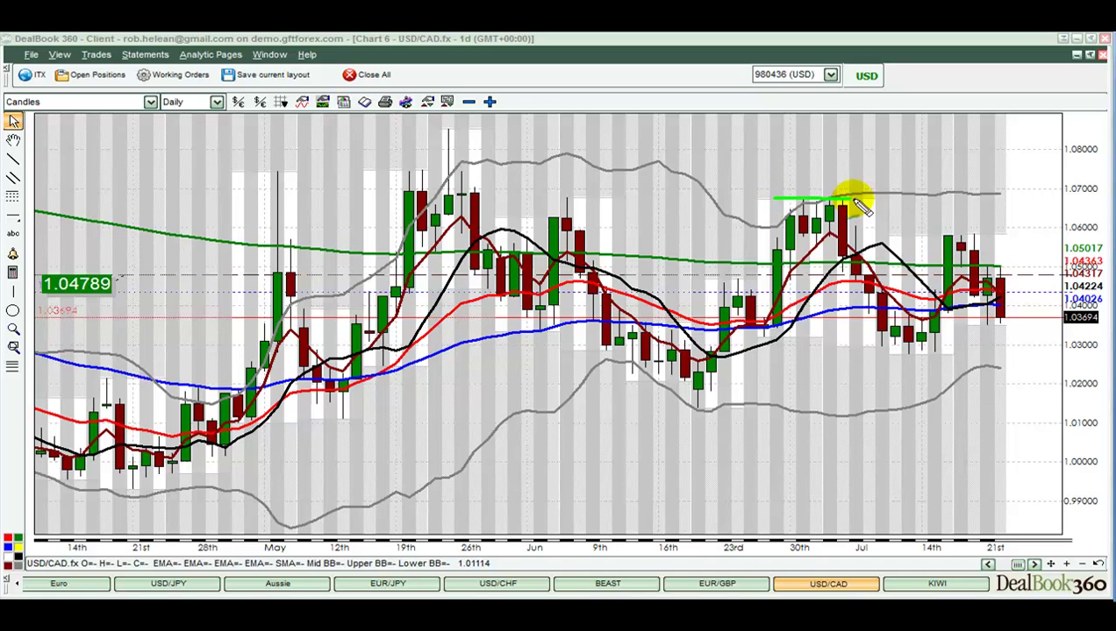
{"action": "left_click_drag", "start_coordinate": [931, 234], "coordinate": [982, 235]}
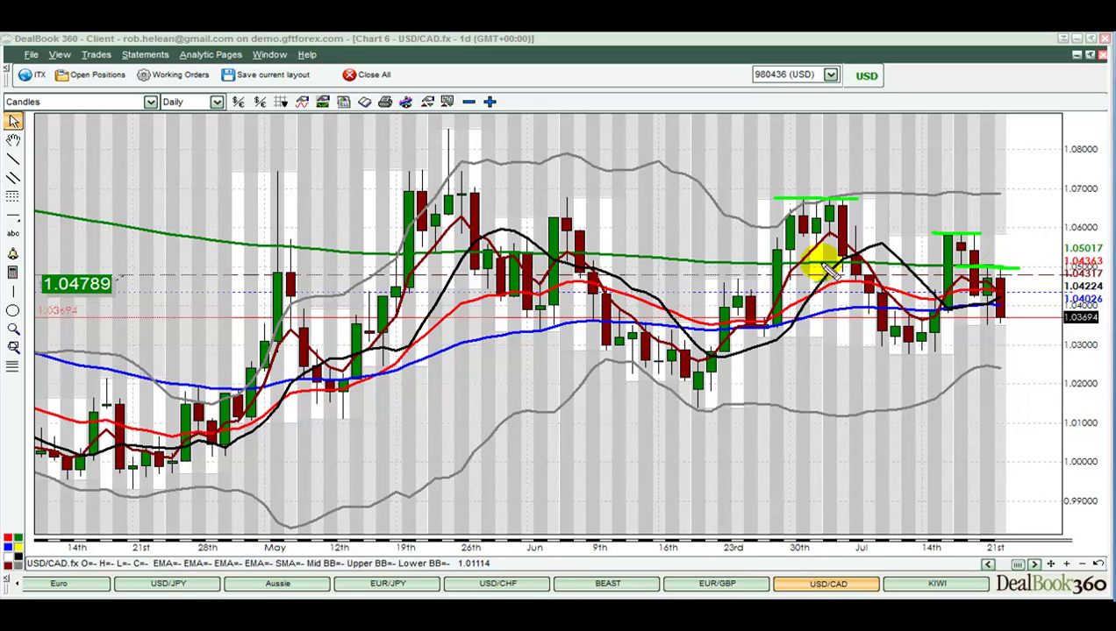
{"action": "left_click_drag", "start_coordinate": [702, 277], "coordinate": [1018, 273]}
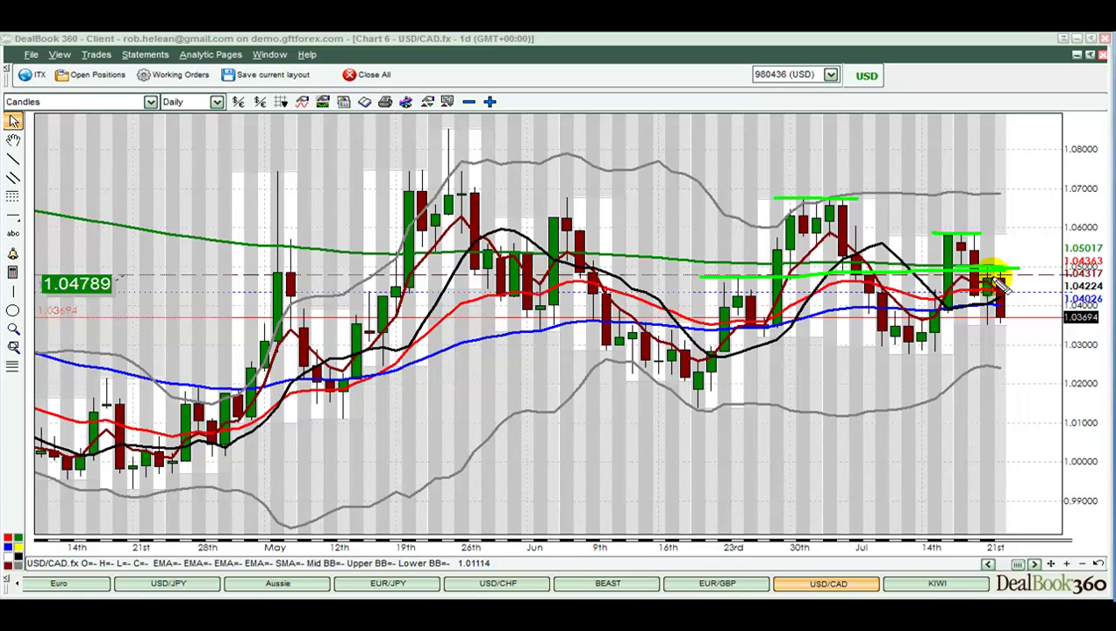
{"action": "mouse_move", "coordinate": [951, 238]}
{"action": "left_mouse_down"}
{"action": "mouse_move", "coordinate": [980, 320]}
{"action": "mouse_move", "coordinate": [1004, 277]}
{"action": "mouse_move", "coordinate": [1008, 318]}
{"action": "mouse_move", "coordinate": [1020, 309]}
{"action": "mouse_move", "coordinate": [996, 305]}
{"action": "left_mouse_up"}
{"action": "left_click", "coordinate": [1089, 54]}
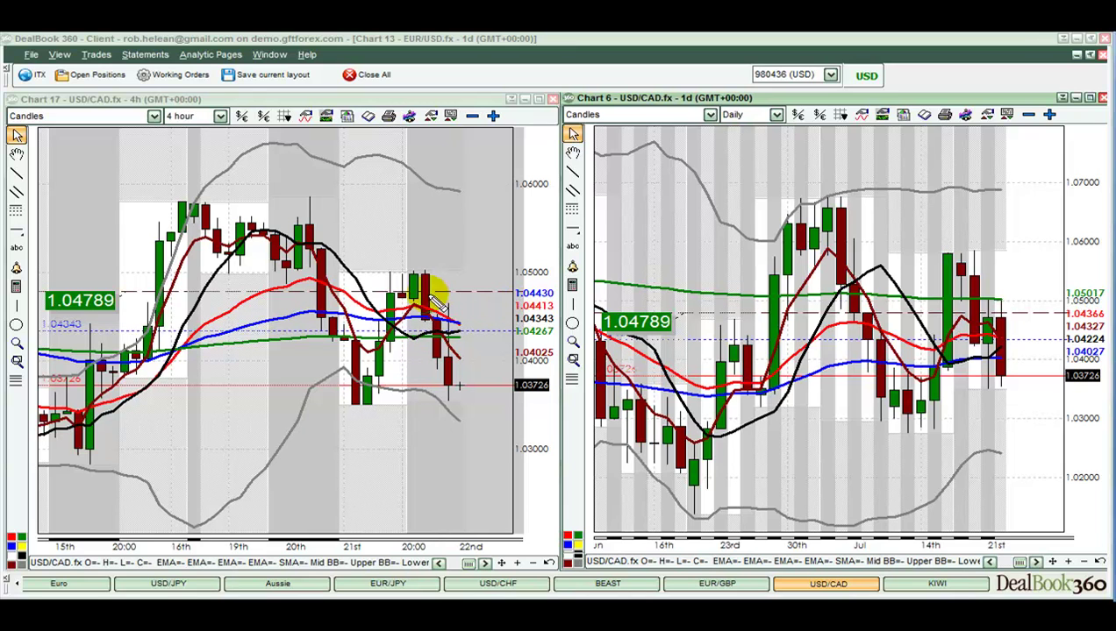
Step: Outline the small candle near 1.048 on the 4-hour USD/CAD chart and enlarge that chart's candles
{"action": "mouse_move", "coordinate": [400, 291]}
{"action": "left_mouse_down"}
{"action": "mouse_move", "coordinate": [409, 302]}
{"action": "mouse_move", "coordinate": [410, 281]}
{"action": "mouse_move", "coordinate": [391, 271]}
{"action": "mouse_move", "coordinate": [397, 304]}
{"action": "mouse_move", "coordinate": [411, 304]}
{"action": "left_mouse_up"}
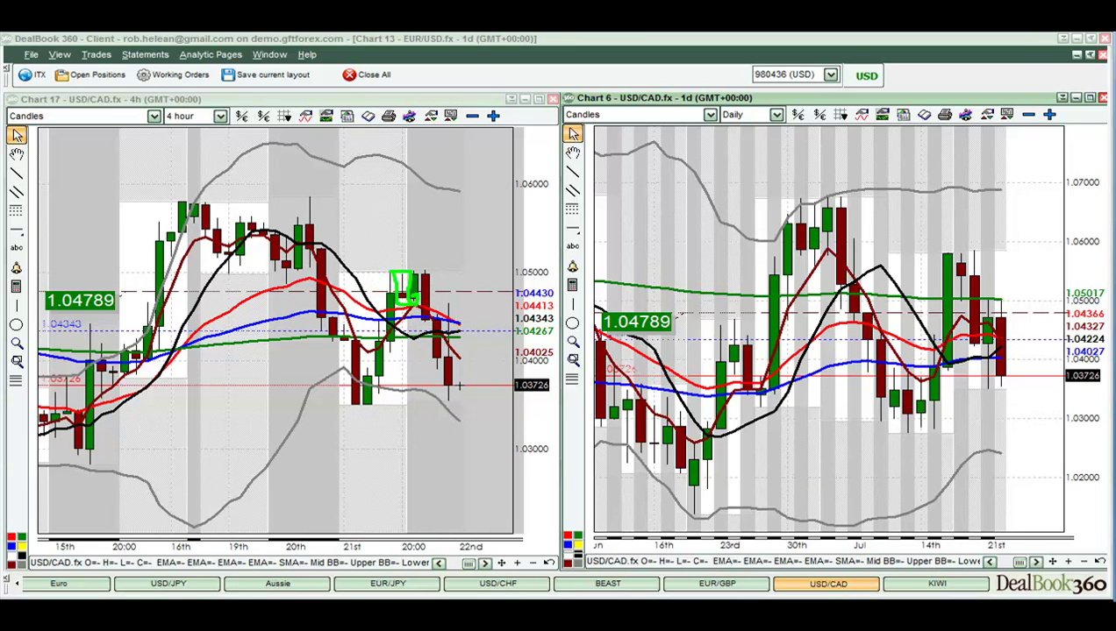
{"action": "left_click", "coordinate": [503, 563]}
{"action": "left_click", "coordinate": [515, 563]}
{"action": "left_click", "coordinate": [515, 563]}
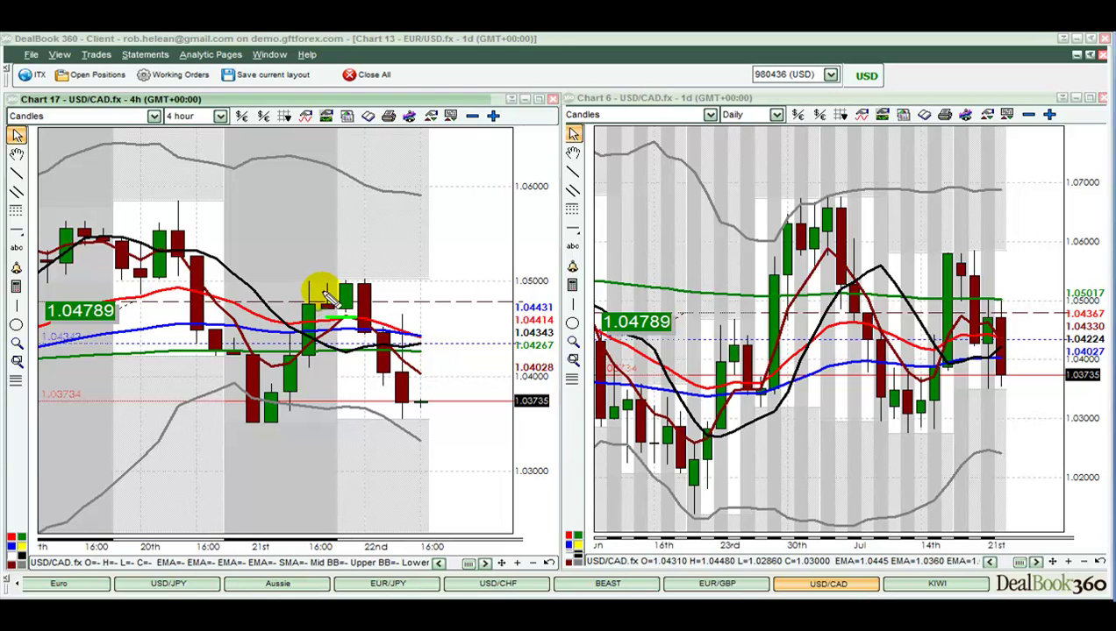
Step: Mark the 4-hour top and resistance near 1.0500, the prior high near 1.058 and the final decline, then clear the markings
{"action": "mouse_move", "coordinate": [303, 297]}
{"action": "left_mouse_down"}
{"action": "mouse_move", "coordinate": [337, 277]}
{"action": "mouse_move", "coordinate": [397, 289]}
{"action": "left_mouse_up"}
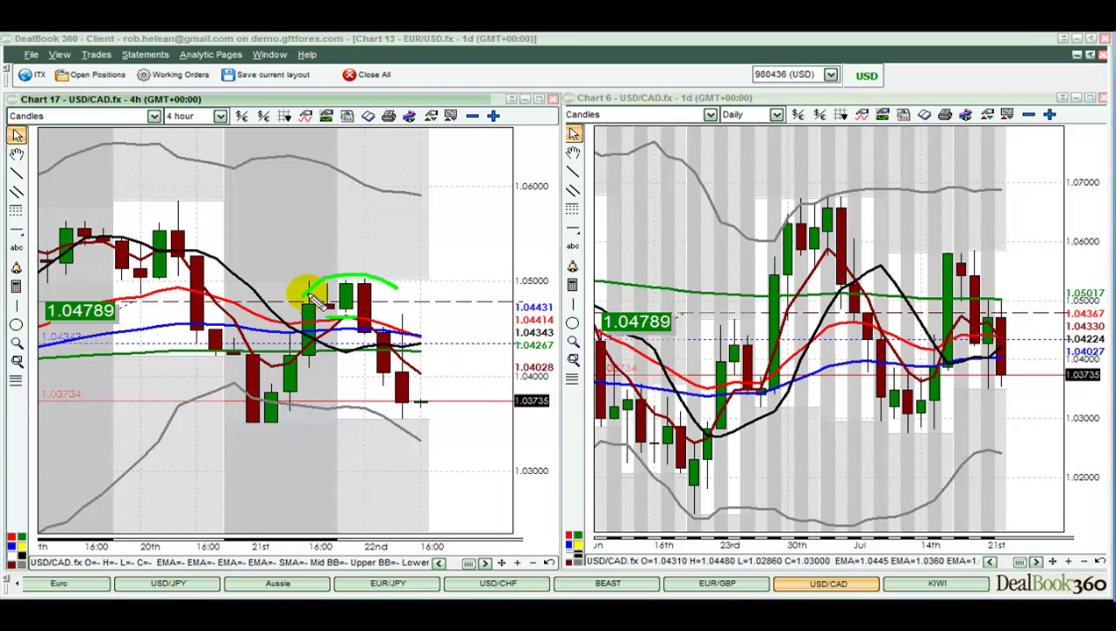
{"action": "left_click_drag", "start_coordinate": [505, 288], "coordinate": [556, 288]}
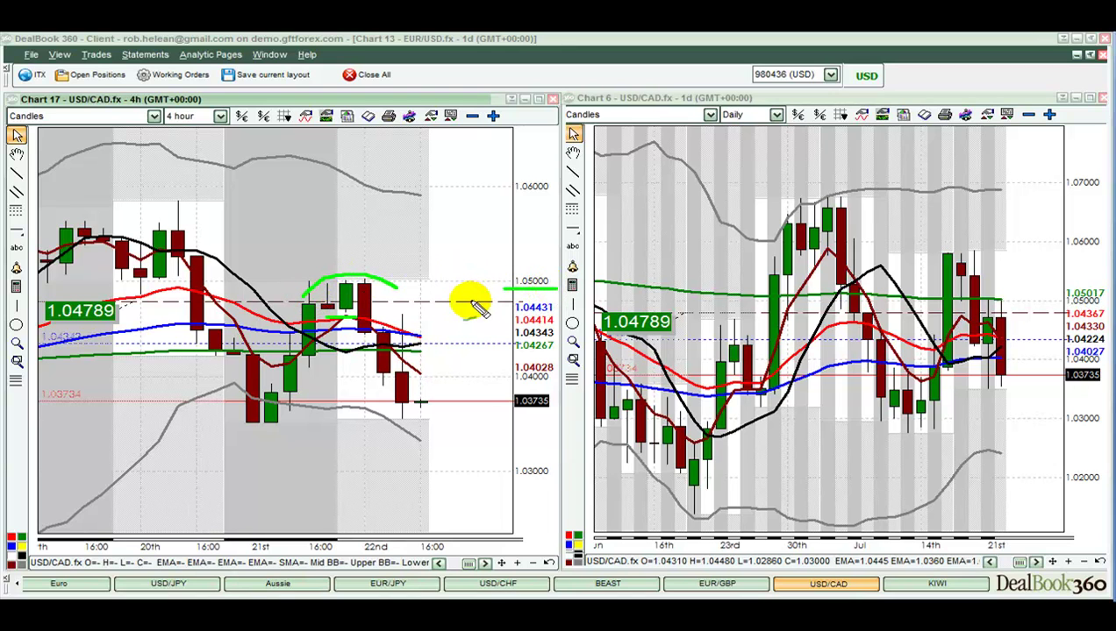
{"action": "left_click_drag", "start_coordinate": [118, 279], "coordinate": [442, 283]}
{"action": "left_click_drag", "start_coordinate": [132, 207], "coordinate": [230, 211]}
{"action": "left_click_drag", "start_coordinate": [358, 285], "coordinate": [424, 415]}
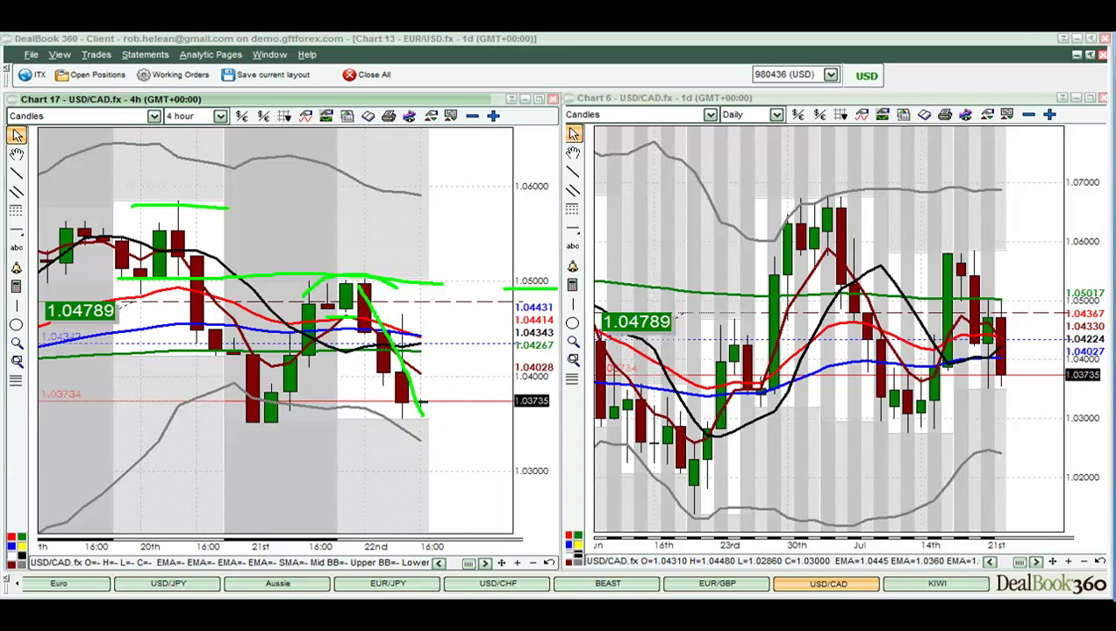
{"action": "key", "text": "Escape"}
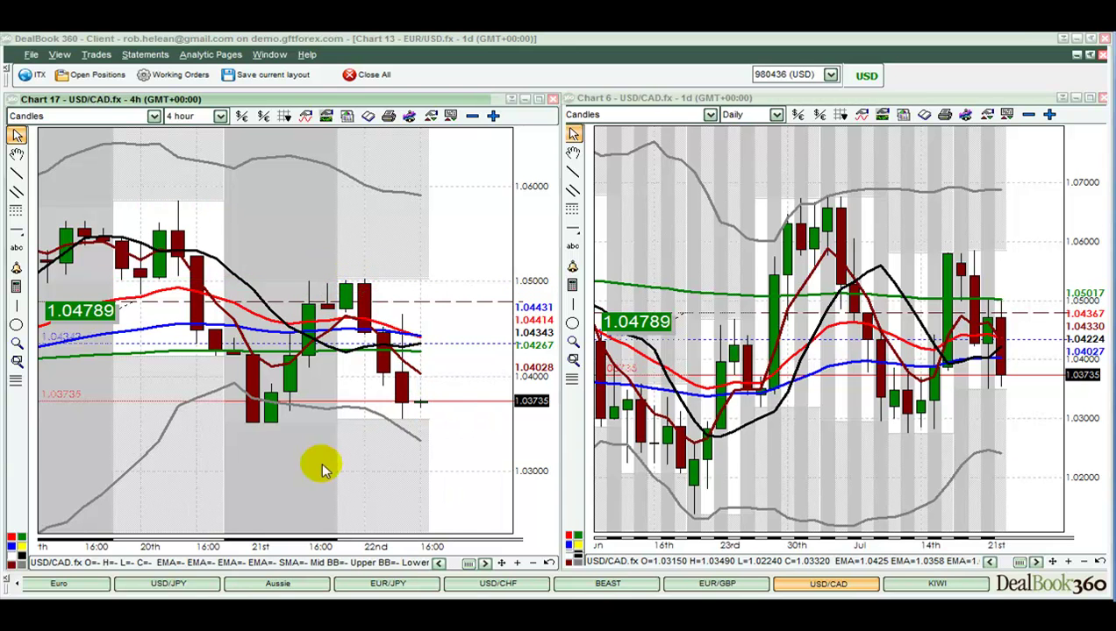
Step: Open the QUOTE BOARD workspace and maximize its 15-minute USD/CAD chart
{"action": "left_click", "coordinate": [17, 584]}
{"action": "left_click", "coordinate": [58, 586]}
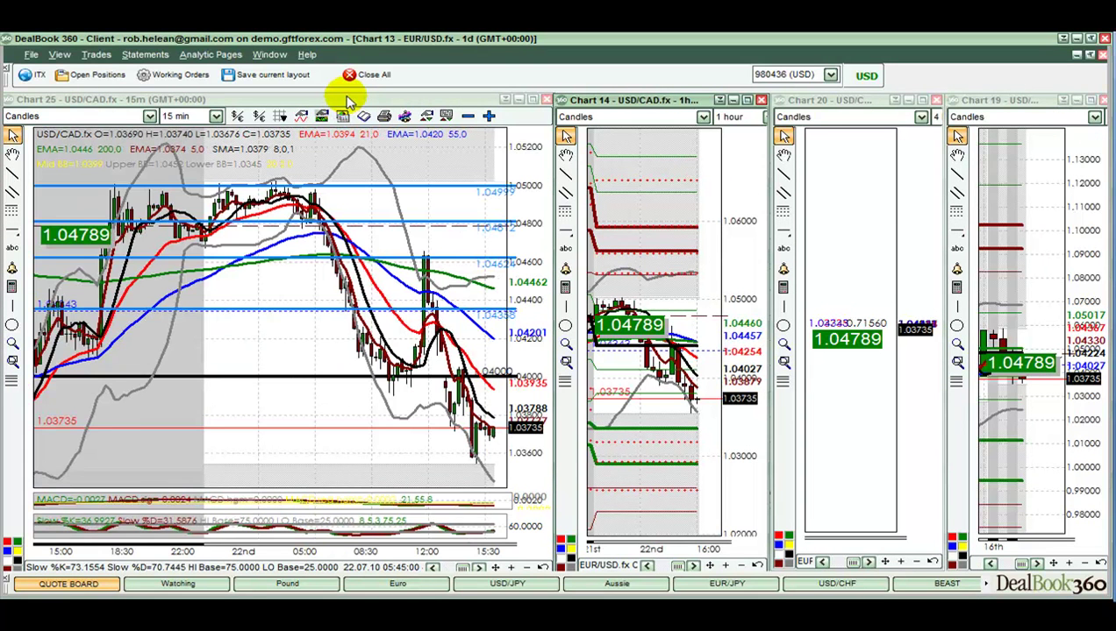
{"action": "double_click", "coordinate": [347, 98]}
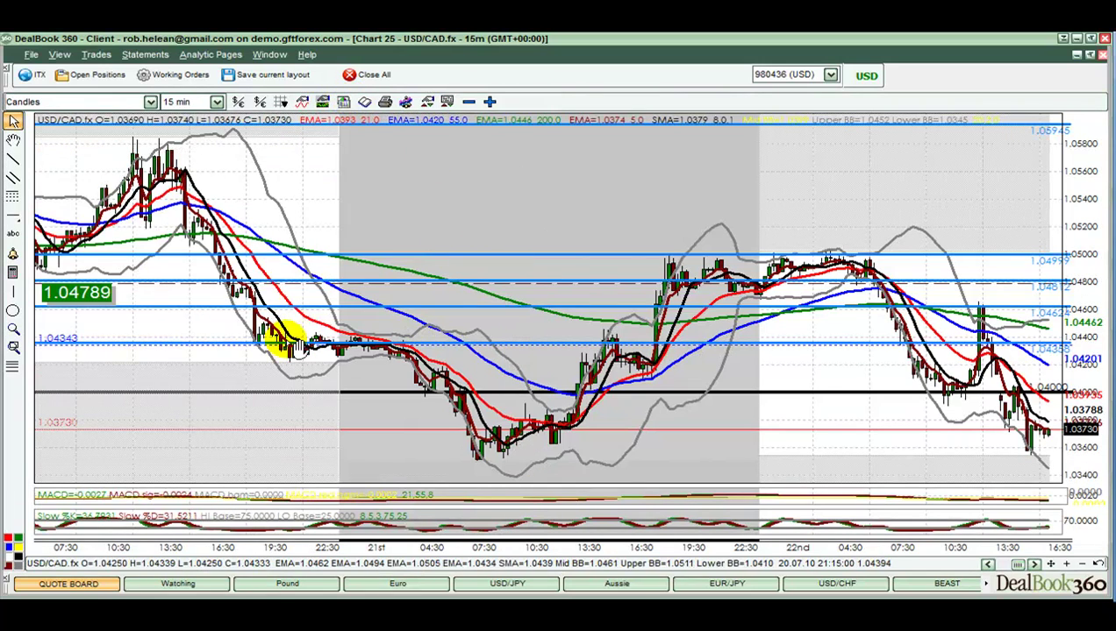
Step: Clear all primitives from the 15-minute USD/CAD chart
{"action": "right_click", "coordinate": [829, 456]}
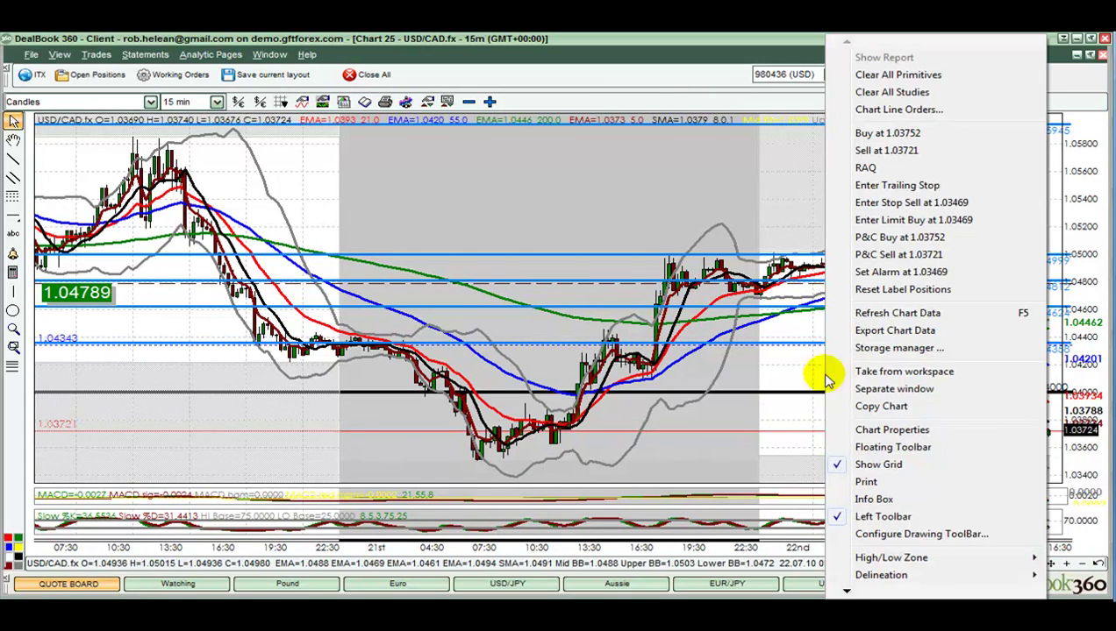
{"action": "left_click", "coordinate": [860, 75]}
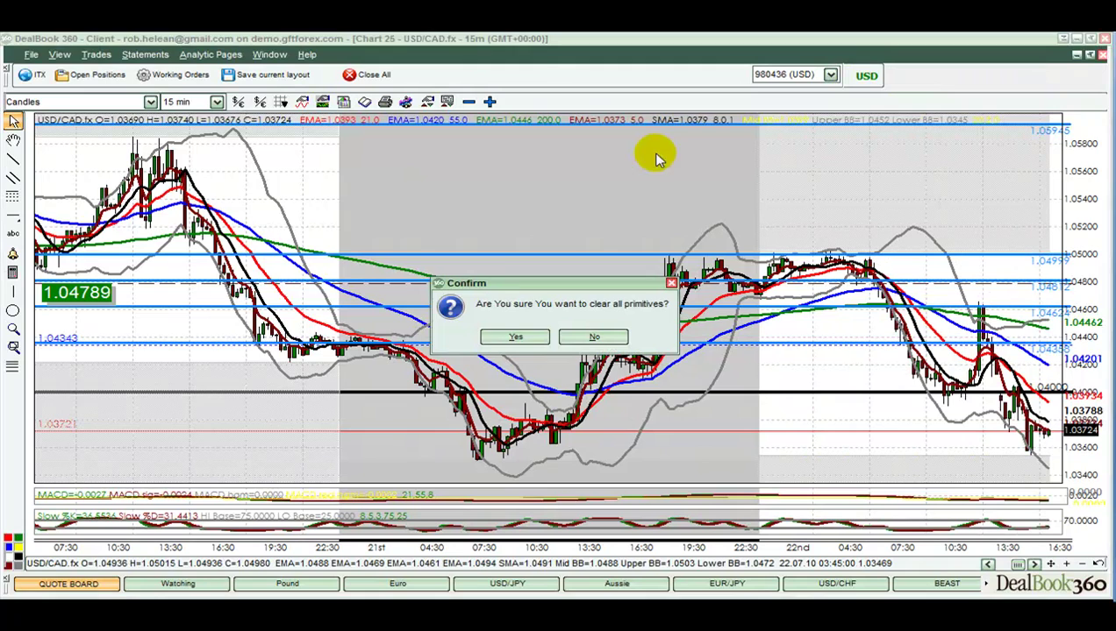
{"action": "left_click", "coordinate": [515, 336]}
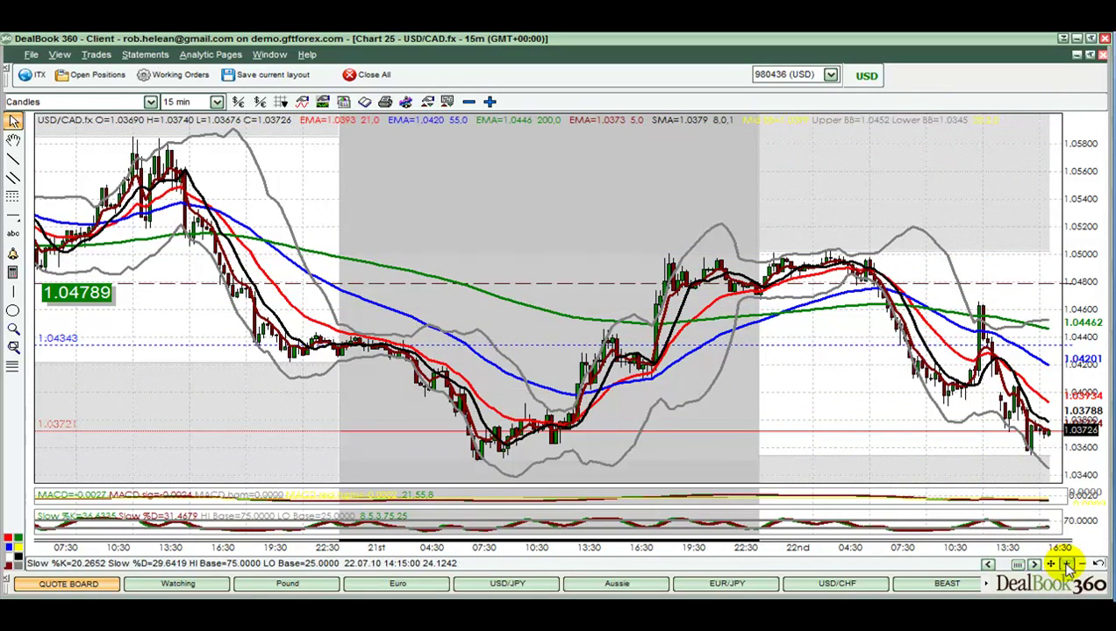
Step: Trace and box the 15-minute consolidation between about 21:30 and 01:30 around the 22nd, highlight its top edge, then erase the markings
{"action": "left_click", "coordinate": [1066, 566]}
{"action": "left_click", "coordinate": [1065, 566]}
{"action": "left_click", "coordinate": [988, 566]}
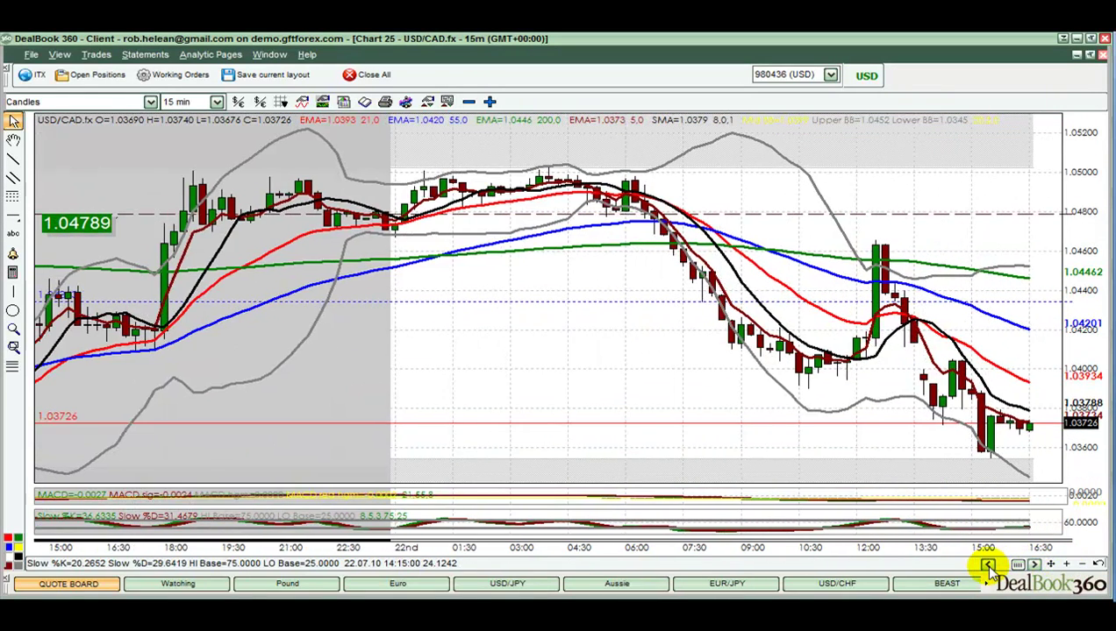
{"action": "left_click_drag", "start_coordinate": [987, 566], "coordinate": [987, 566]}
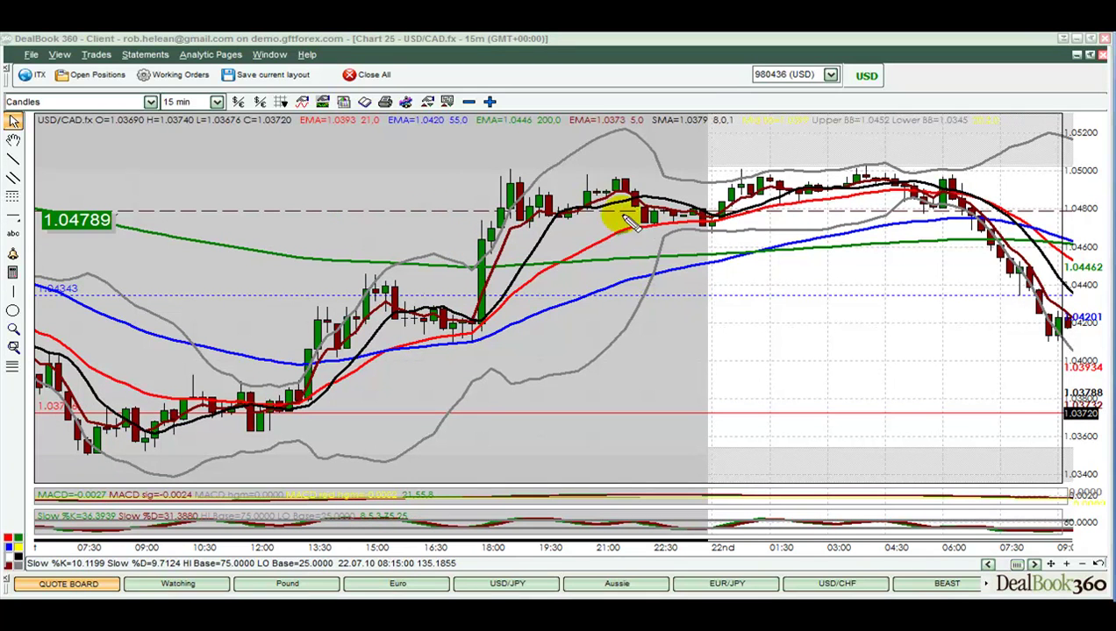
{"action": "mouse_move", "coordinate": [638, 213]}
{"action": "left_mouse_down"}
{"action": "mouse_move", "coordinate": [669, 230]}
{"action": "mouse_move", "coordinate": [770, 233]}
{"action": "mouse_move", "coordinate": [775, 175]}
{"action": "mouse_move", "coordinate": [642, 169]}
{"action": "mouse_move", "coordinate": [615, 214]}
{"action": "left_mouse_up"}
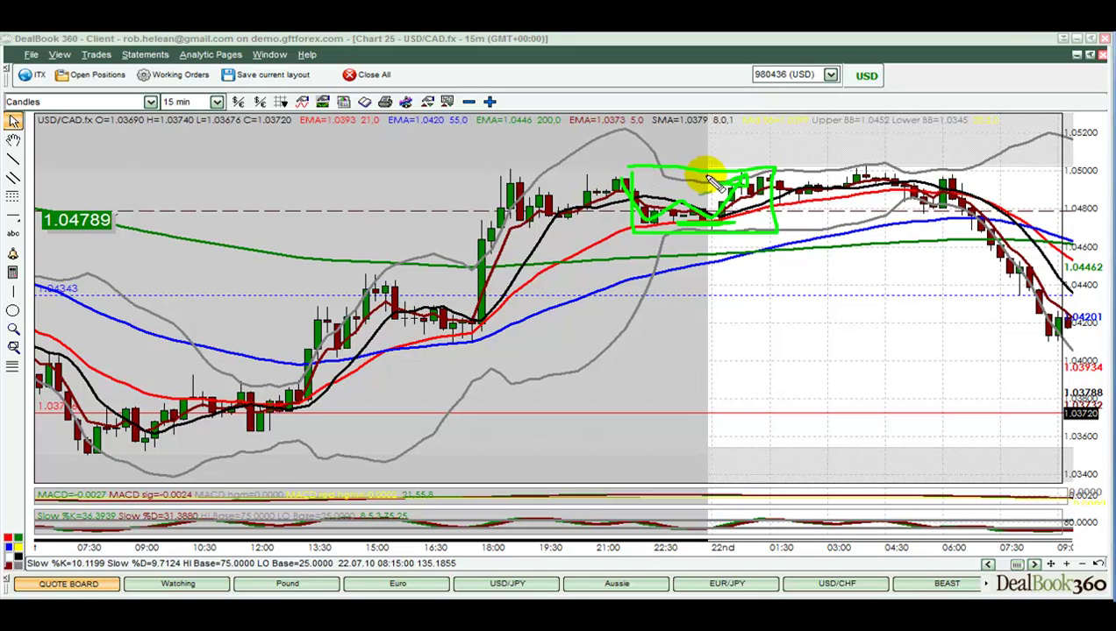
{"action": "mouse_move", "coordinate": [707, 169]}
{"action": "left_mouse_down"}
{"action": "mouse_move", "coordinate": [739, 165]}
{"action": "mouse_move", "coordinate": [688, 170]}
{"action": "mouse_move", "coordinate": [759, 163]}
{"action": "left_mouse_up"}
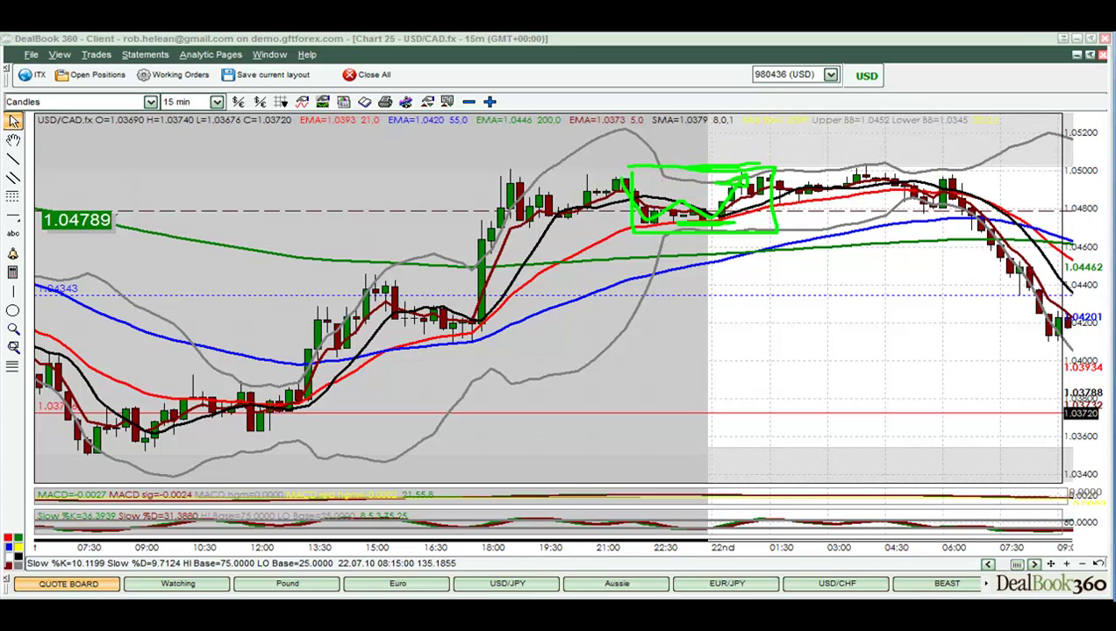
{"action": "key", "text": "Escape"}
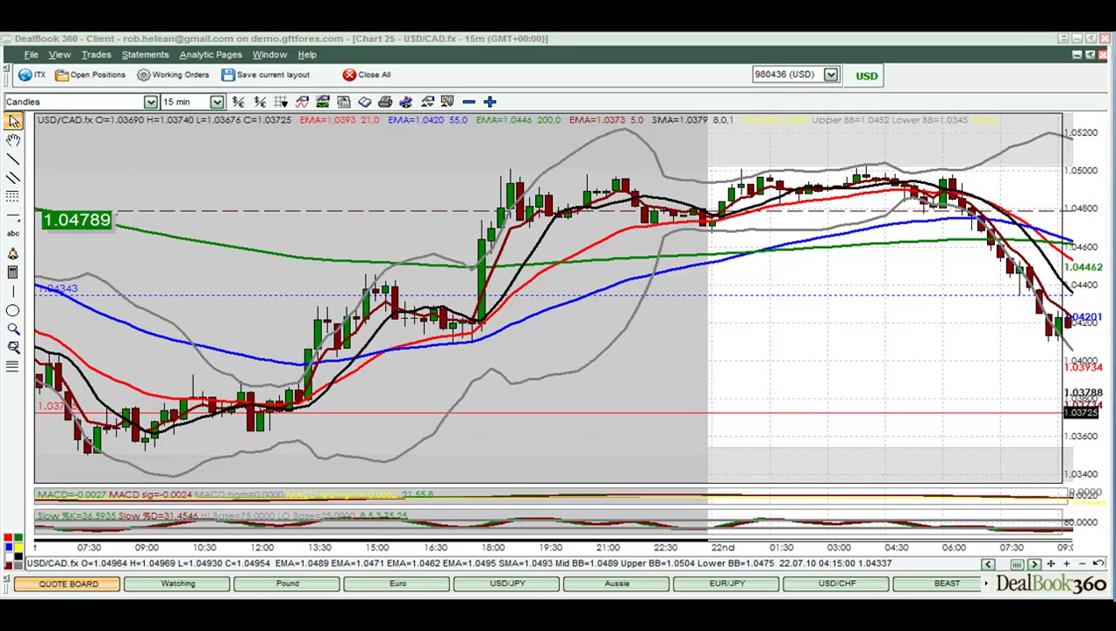
Step: Mark the 15-minute swing lows near 1.047, 1.048 and 1.0479 and the highs near 1.0500 and 1.0495 with horizontal lines
{"action": "left_click_drag", "start_coordinate": [607, 229], "coordinate": [778, 228]}
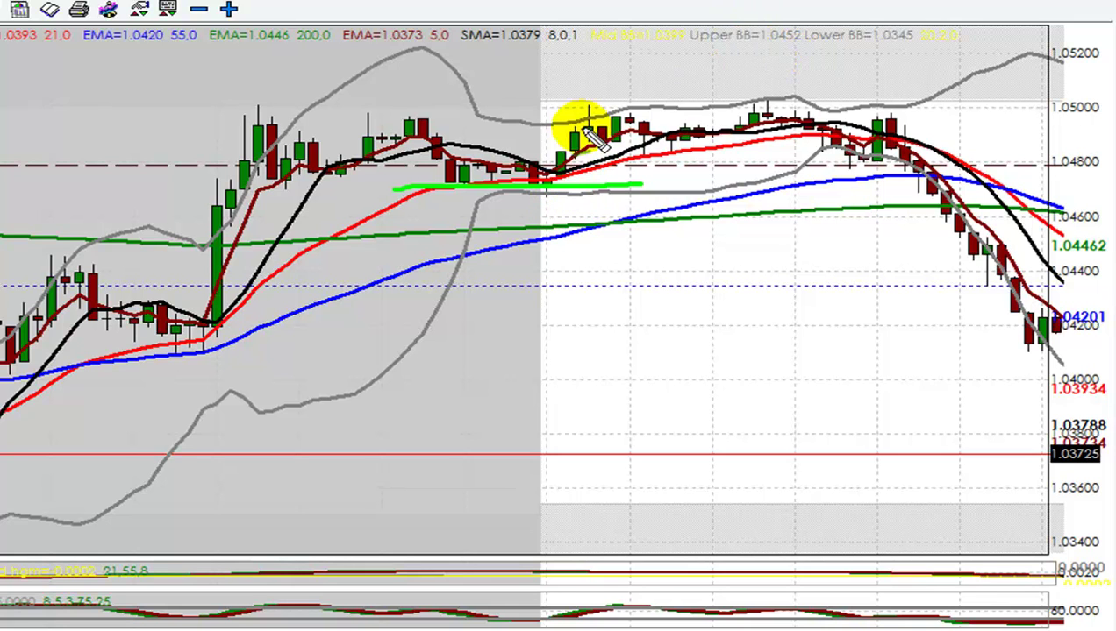
{"action": "left_click_drag", "start_coordinate": [567, 105], "coordinate": [618, 107]}
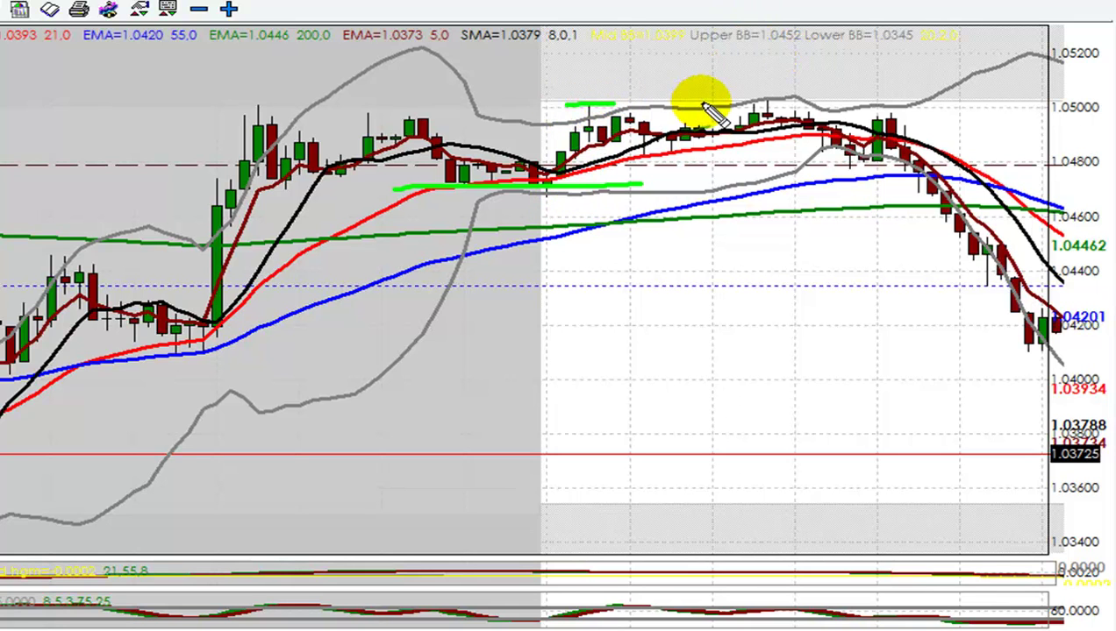
{"action": "left_click_drag", "start_coordinate": [699, 103], "coordinate": [815, 104]}
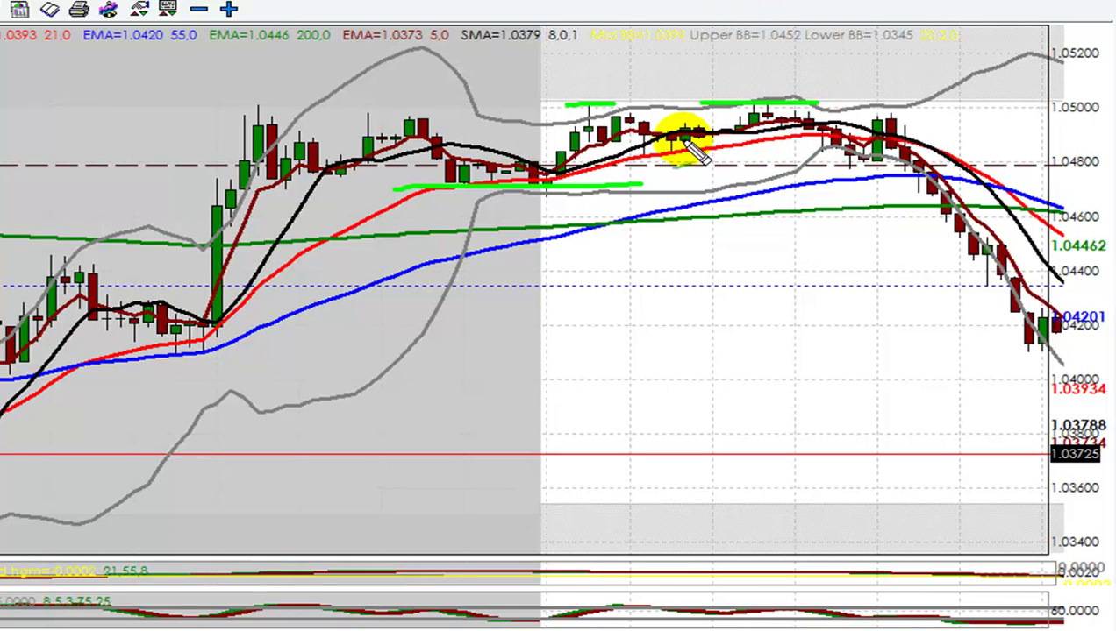
{"action": "left_click_drag", "start_coordinate": [624, 155], "coordinate": [684, 154]}
{"action": "left_click_drag", "start_coordinate": [807, 164], "coordinate": [861, 164]}
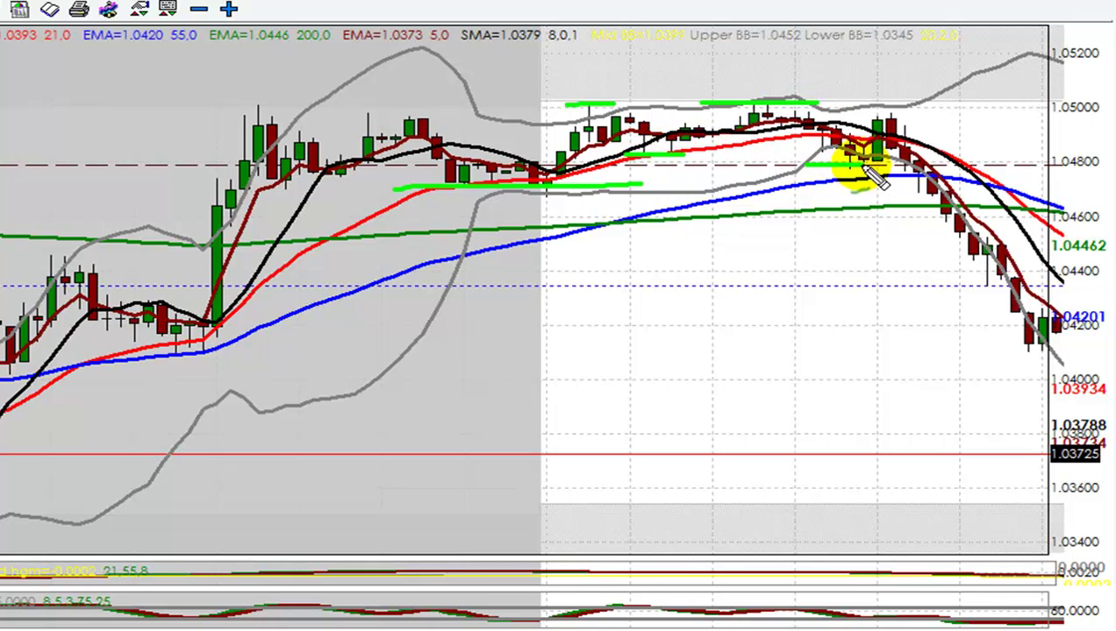
{"action": "left_click_drag", "start_coordinate": [833, 118], "coordinate": [918, 120]}
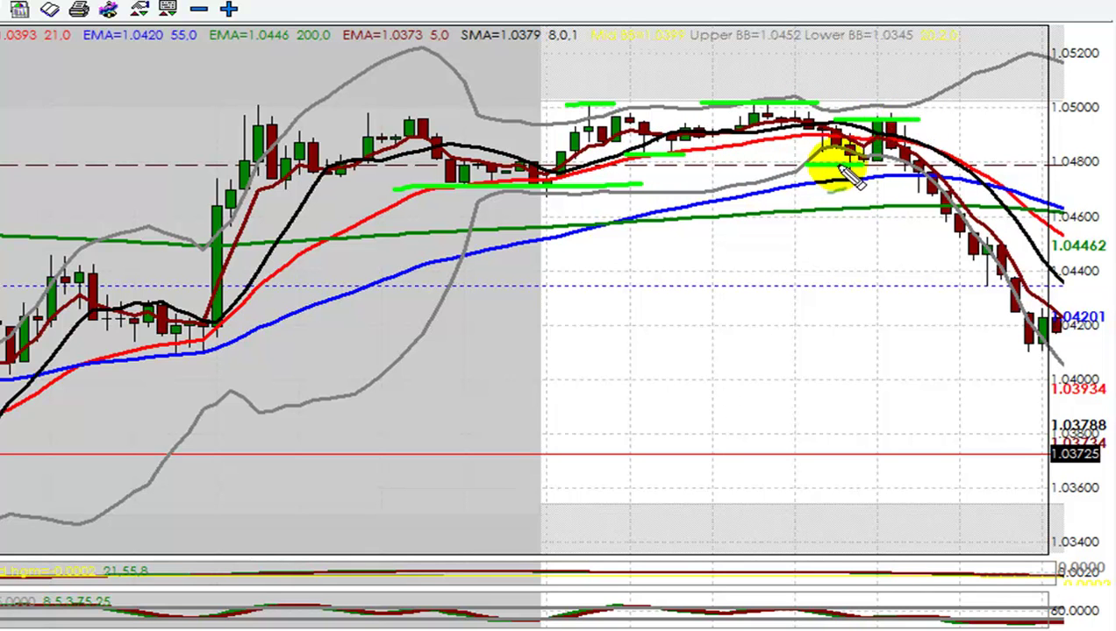
Step: Point an arrow at the lower high near 06:00 and mark its level on the price scale, then clear the markings
{"action": "mouse_move", "coordinate": [887, 51]}
{"action": "left_mouse_down"}
{"action": "mouse_move", "coordinate": [882, 111]}
{"action": "mouse_move", "coordinate": [901, 105]}
{"action": "left_mouse_up"}
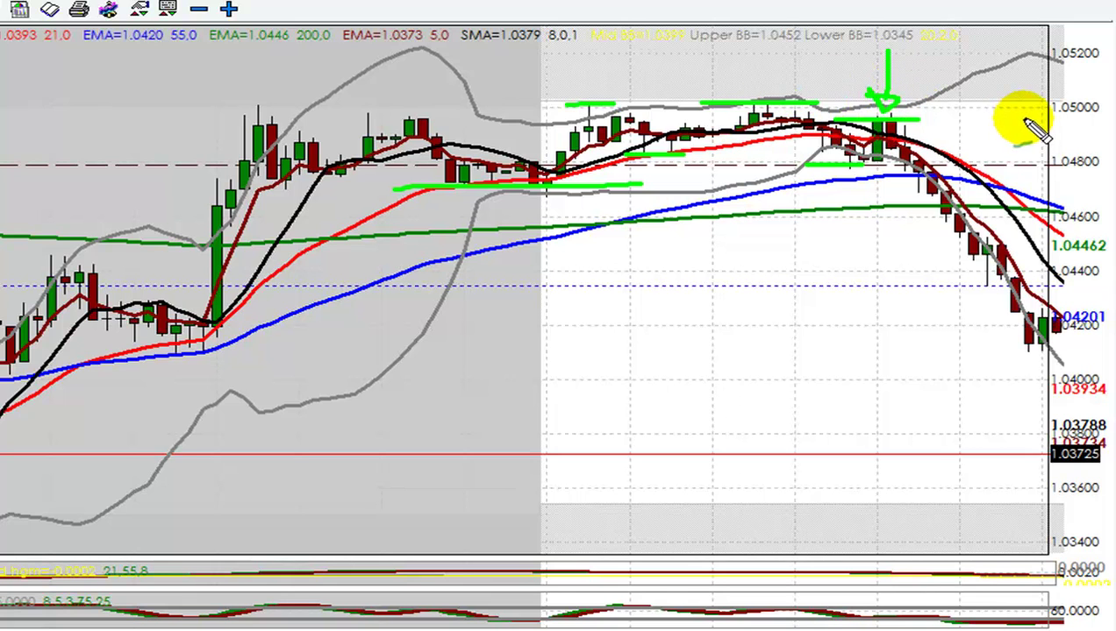
{"action": "left_click_drag", "start_coordinate": [1033, 119], "coordinate": [1106, 120]}
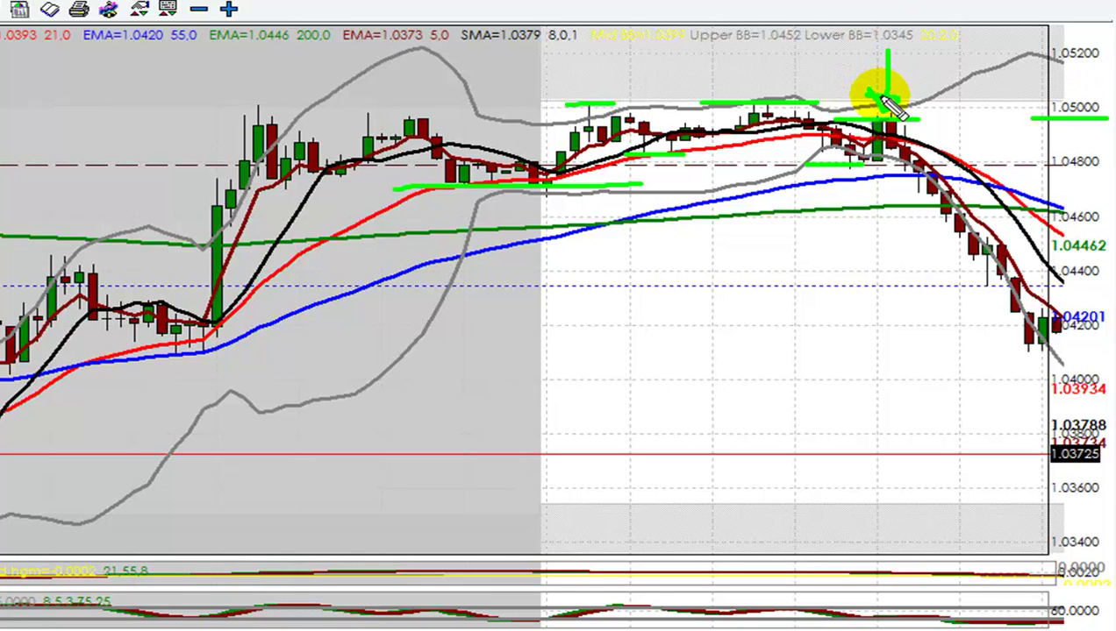
{"action": "key", "text": "Escape"}
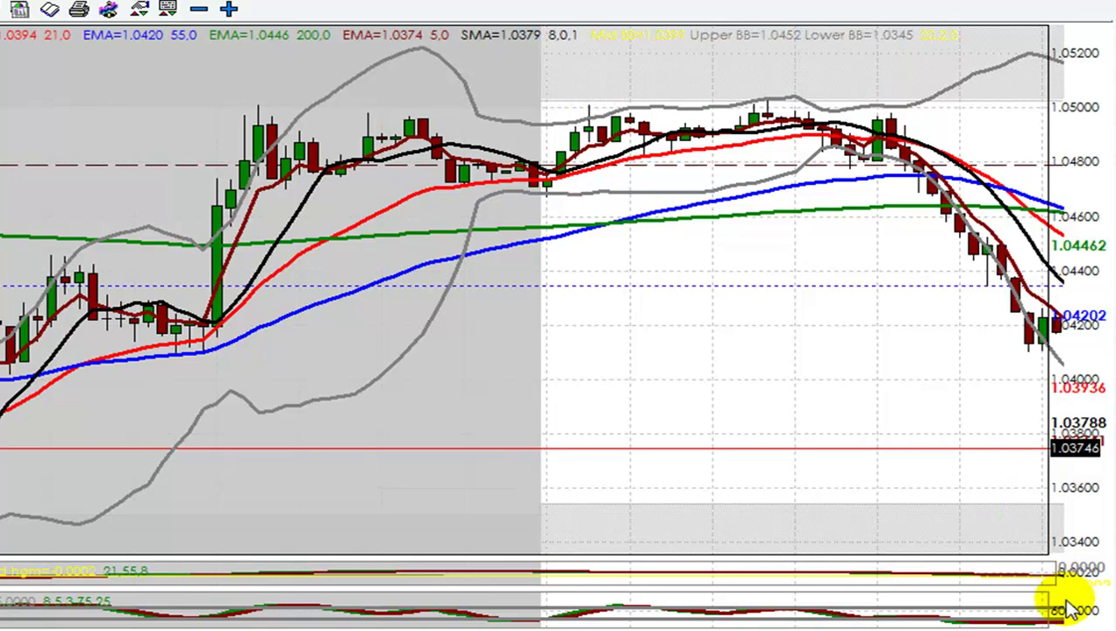
Step: Circle the 15-minute low at the start of the 22nd and sketch a rising zigzag ending in an arrow above 1.0500
{"action": "key", "text": "Right"}
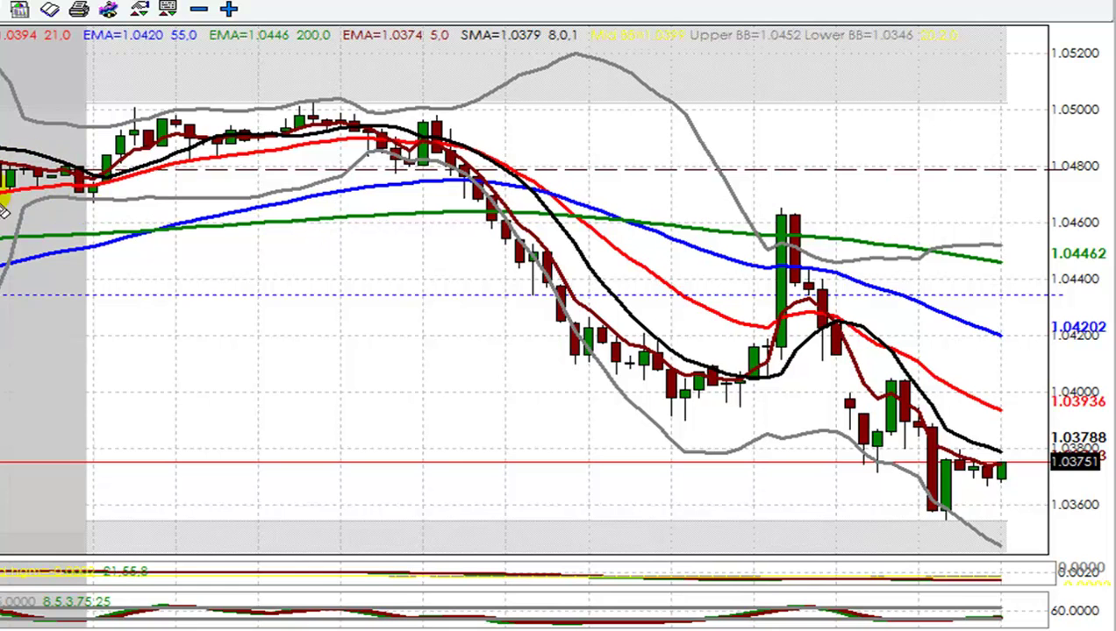
{"action": "mouse_move", "coordinate": [60, 208]}
{"action": "left_mouse_down"}
{"action": "mouse_move", "coordinate": [87, 178]}
{"action": "mouse_move", "coordinate": [103, 216]}
{"action": "left_mouse_up"}
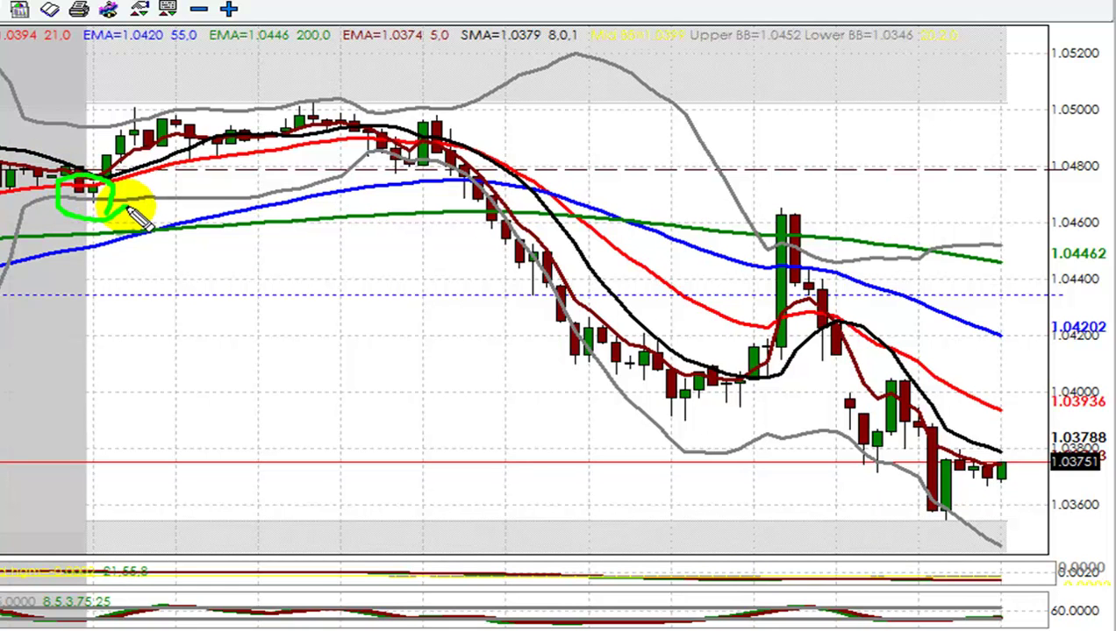
{"action": "mouse_move", "coordinate": [130, 104]}
{"action": "left_mouse_down"}
{"action": "mouse_move", "coordinate": [190, 135]}
{"action": "mouse_move", "coordinate": [237, 79]}
{"action": "mouse_move", "coordinate": [297, 93]}
{"action": "mouse_move", "coordinate": [340, 50]}
{"action": "mouse_move", "coordinate": [349, 67]}
{"action": "mouse_move", "coordinate": [301, 58]}
{"action": "left_mouse_up"}
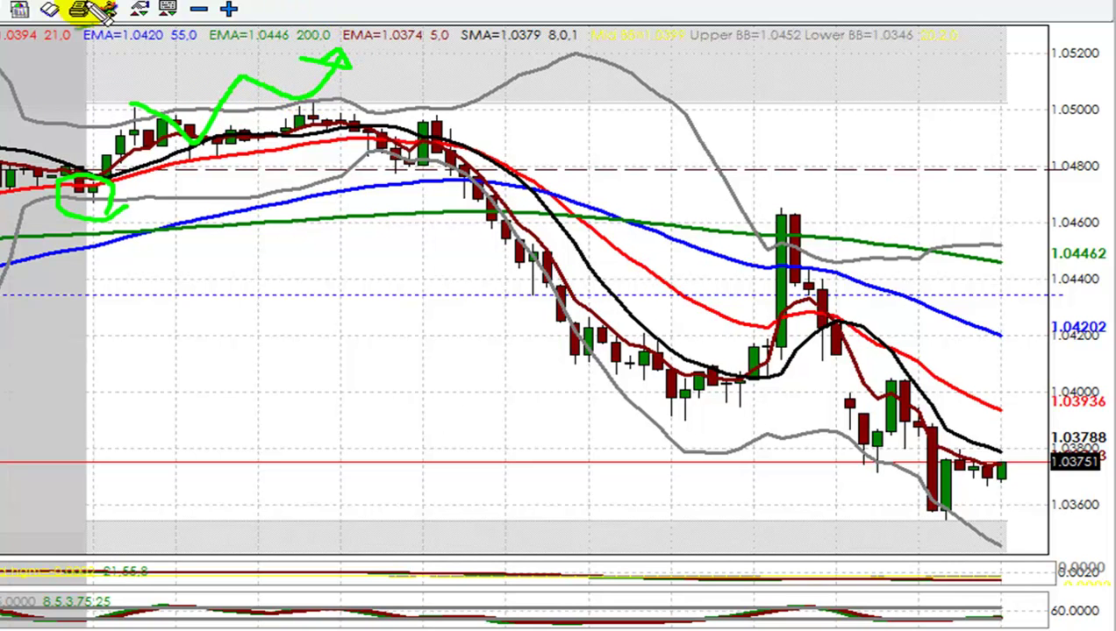
{"action": "left_click_drag", "start_coordinate": [212, 193], "coordinate": [229, 188]}
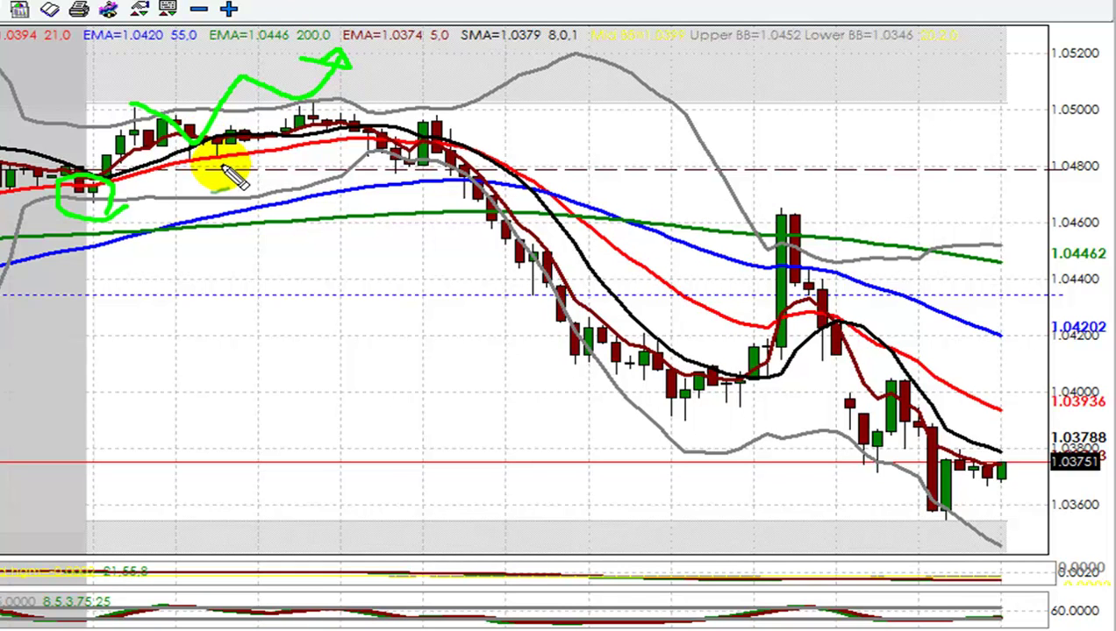
Step: Draw horizontal lines along the circled low near 1.047 and the two highs near 1.0500 on the 15-minute chart
{"action": "left_click_drag", "start_coordinate": [1, 196], "coordinate": [142, 195]}
{"action": "left_click_drag", "start_coordinate": [259, 108], "coordinate": [342, 109]}
{"action": "left_click_drag", "start_coordinate": [101, 113], "coordinate": [175, 112]}
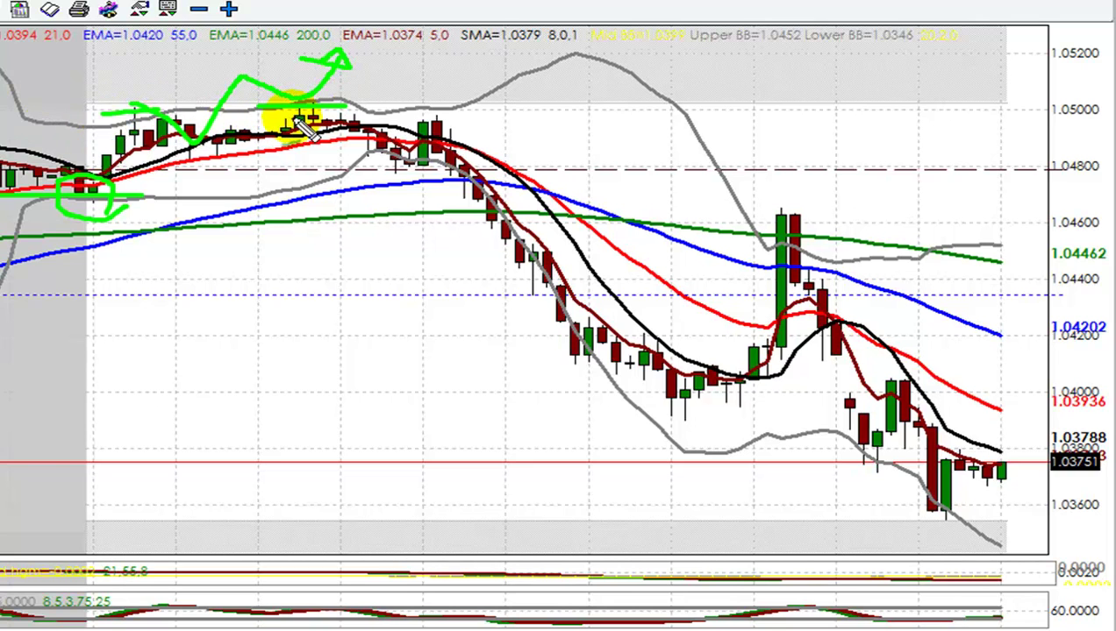
Step: Sketch a falling zigzag arrow from the 1.0500 highs, circle the rally near 1.0455, point an arrow down to about 1.0400, and clear the markings
{"action": "mouse_move", "coordinate": [347, 118]}
{"action": "left_mouse_down"}
{"action": "mouse_move", "coordinate": [406, 160]}
{"action": "mouse_move", "coordinate": [433, 120]}
{"action": "left_mouse_up"}
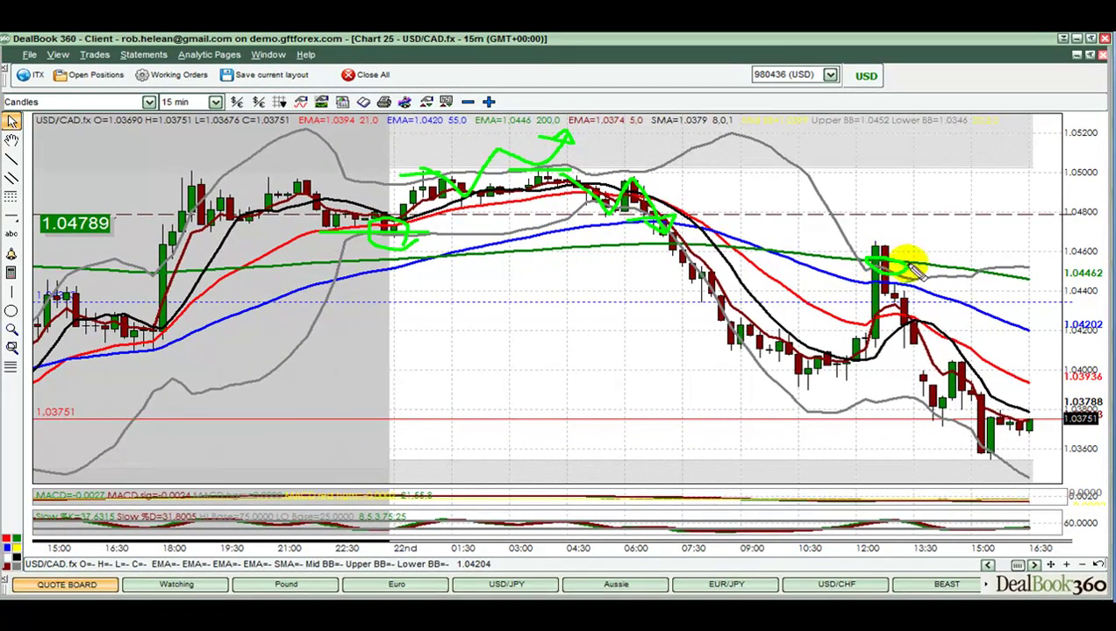
{"action": "left_click_drag", "start_coordinate": [890, 270], "coordinate": [941, 374]}
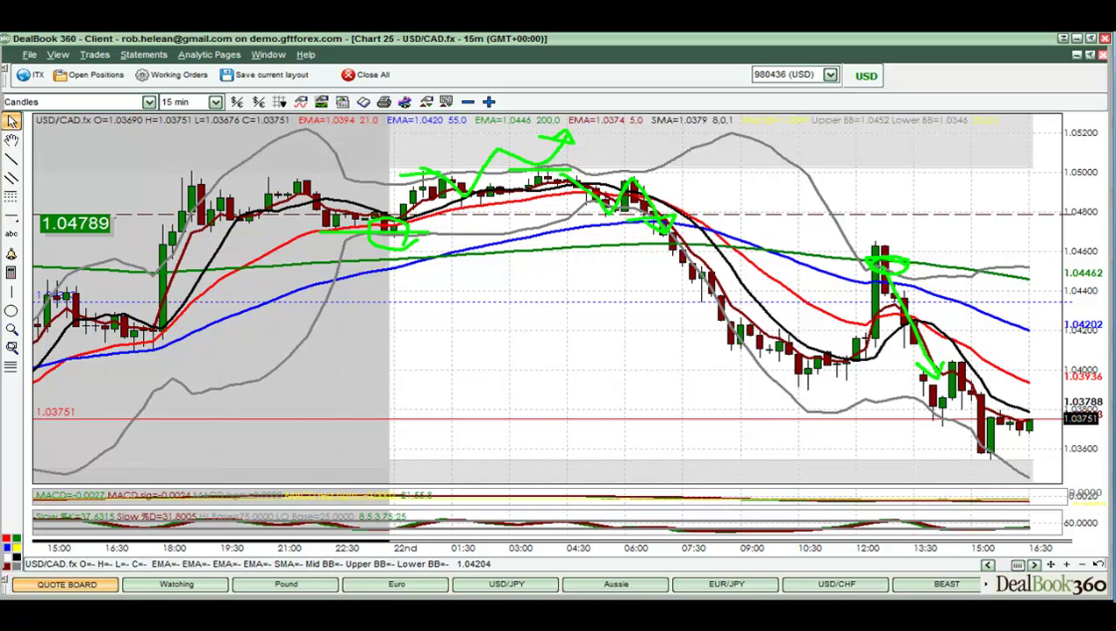
{"action": "key", "text": "Escape"}
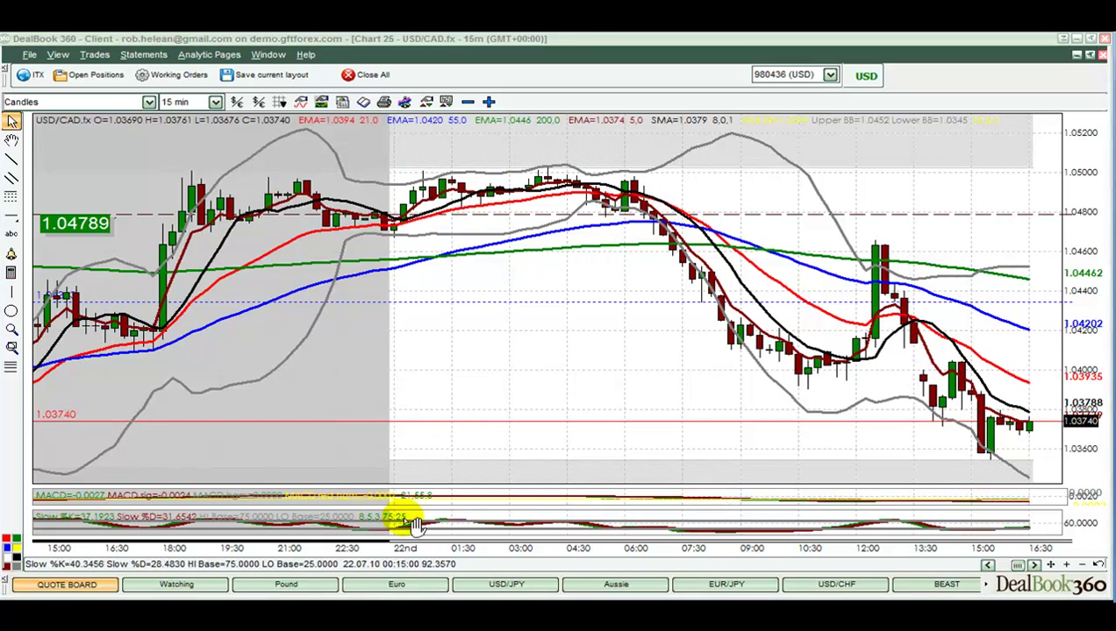
Step: Open the EUR/USD daily chart enlarged, sketch the swing from the 1.25217 low to the 1.30275 high and pullback, and clear it
{"action": "left_click", "coordinate": [395, 585]}
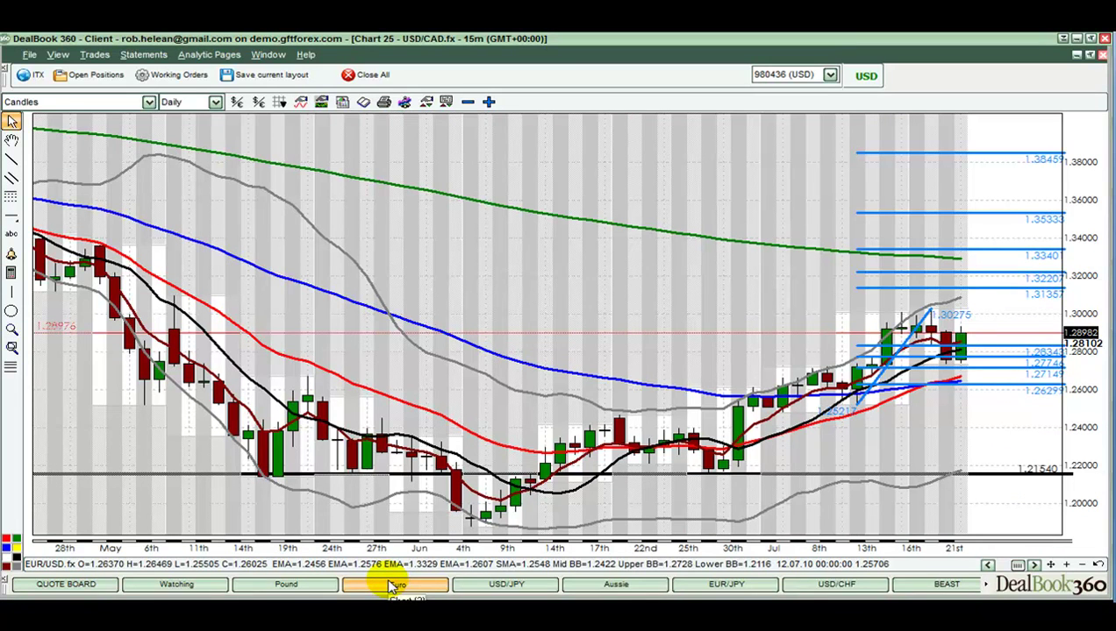
{"action": "left_click", "coordinate": [1067, 566]}
{"action": "left_click", "coordinate": [1067, 566]}
{"action": "left_click", "coordinate": [1066, 566]}
{"action": "left_click", "coordinate": [1067, 566]}
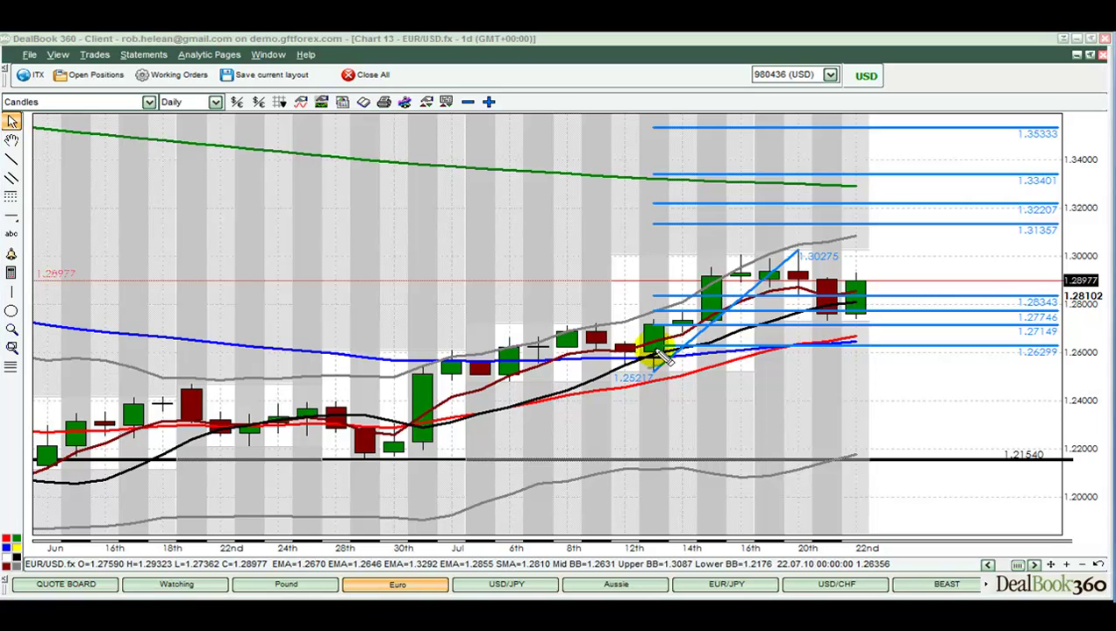
{"action": "mouse_move", "coordinate": [651, 378]}
{"action": "left_mouse_down"}
{"action": "mouse_move", "coordinate": [677, 332]}
{"action": "mouse_move", "coordinate": [768, 261]}
{"action": "mouse_move", "coordinate": [792, 254]}
{"action": "mouse_move", "coordinate": [834, 321]}
{"action": "mouse_move", "coordinate": [875, 326]}
{"action": "mouse_move", "coordinate": [863, 287]}
{"action": "mouse_move", "coordinate": [873, 272]}
{"action": "left_mouse_up"}
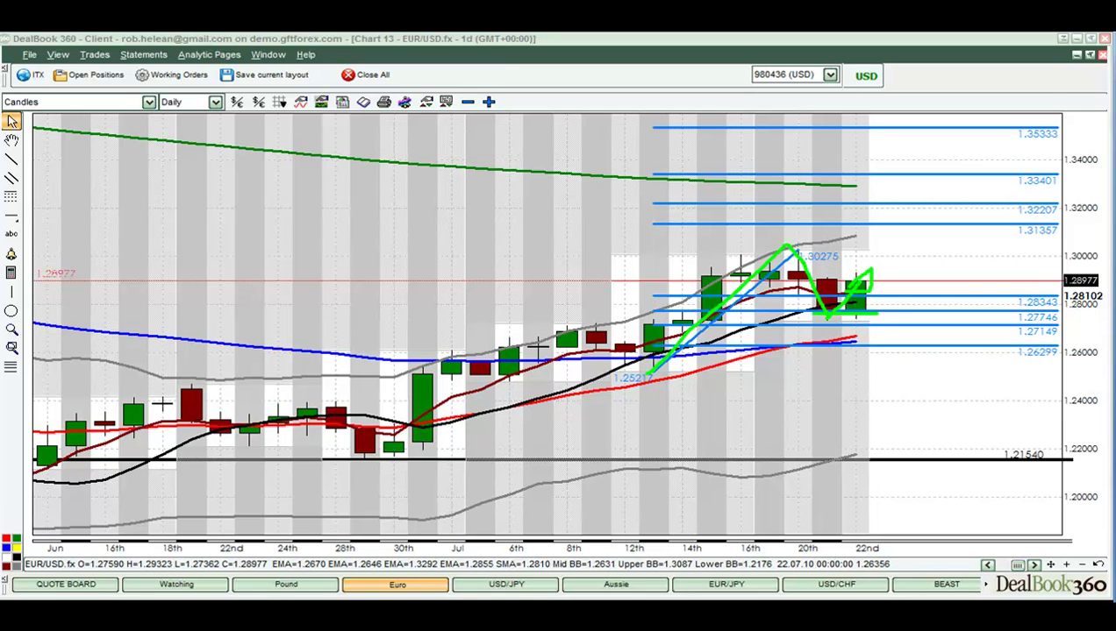
{"action": "key", "text": "Escape"}
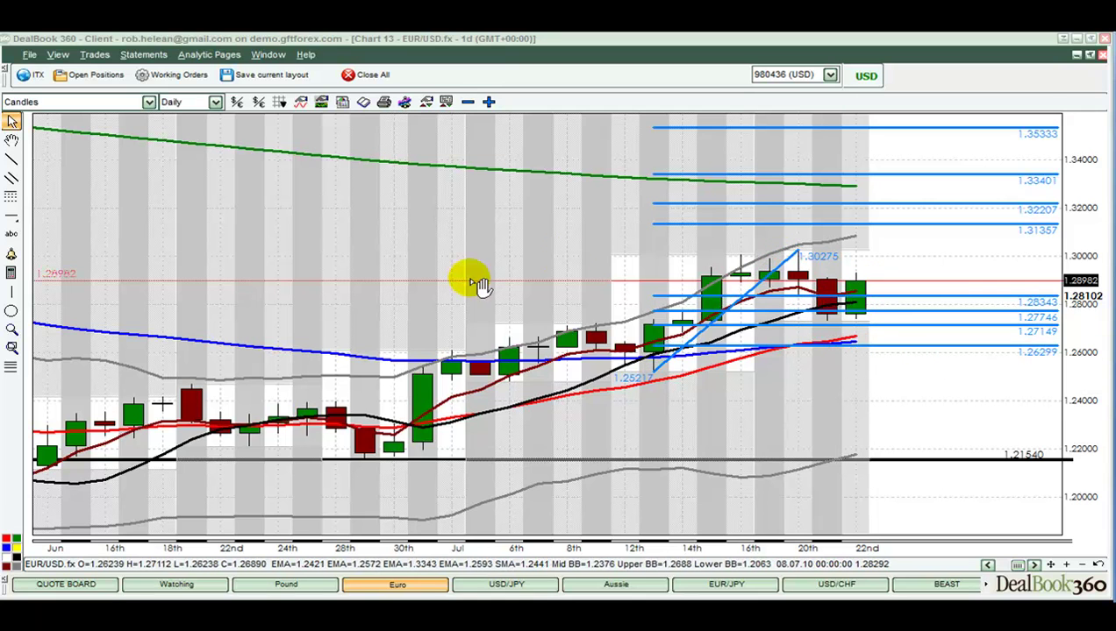
Step: Restore the Euro page's chart windows and maximize the EUR/USD 4-hour chart
{"action": "left_click", "coordinate": [1090, 55]}
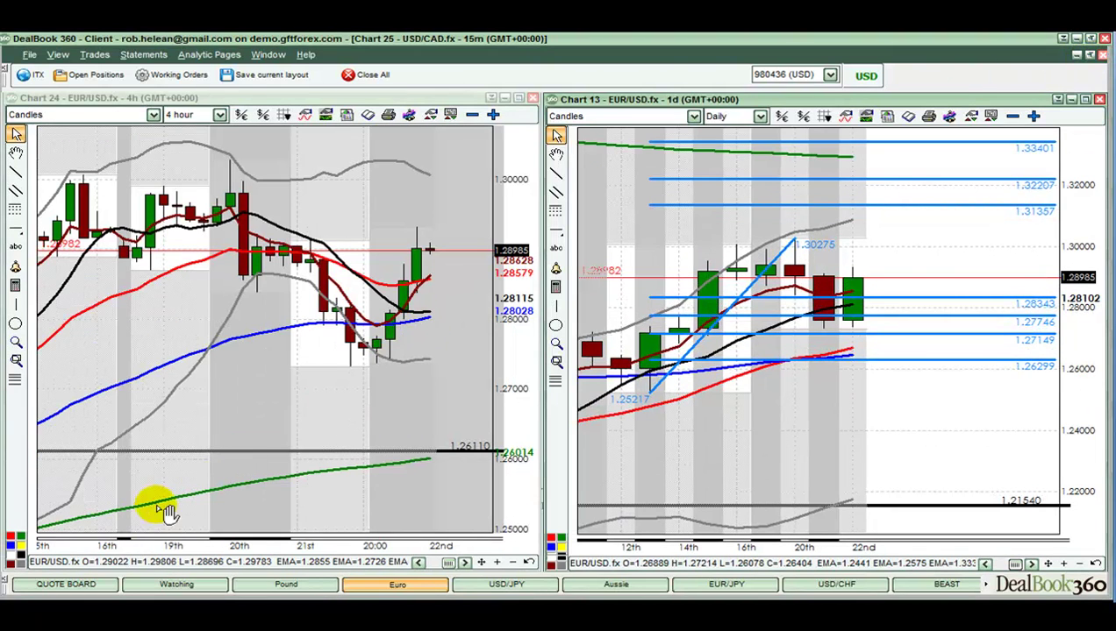
{"action": "left_click", "coordinate": [393, 96]}
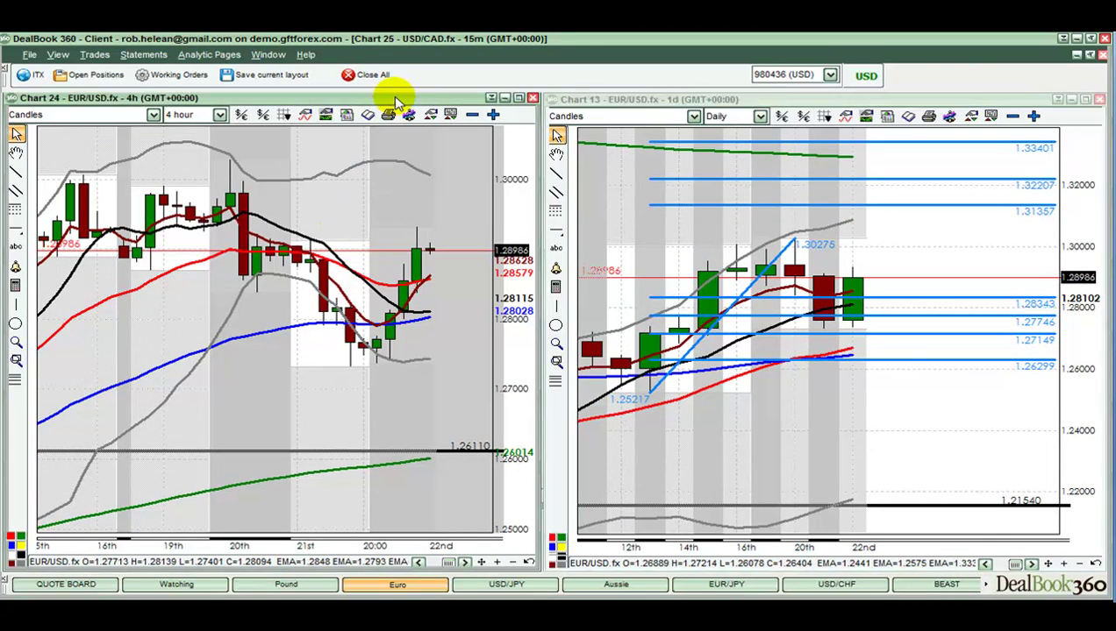
{"action": "double_click", "coordinate": [392, 95]}
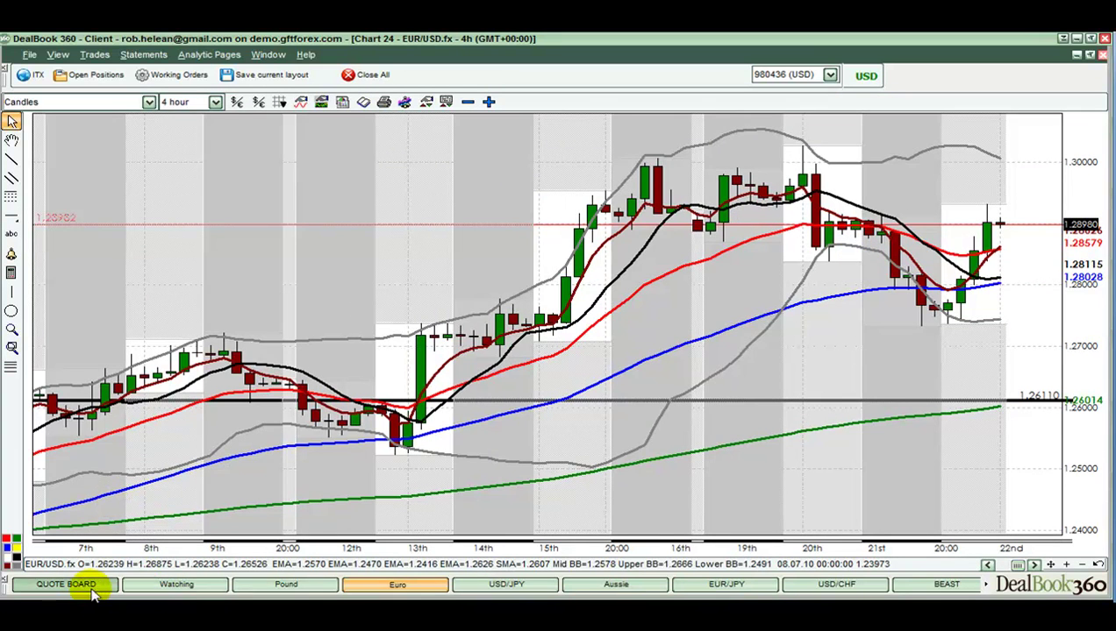
Step: Show the EUR/USD 15-minute chart on the quote board beside the other timeframes, with the previous day's price action in view
{"action": "left_click", "coordinate": [51, 584]}
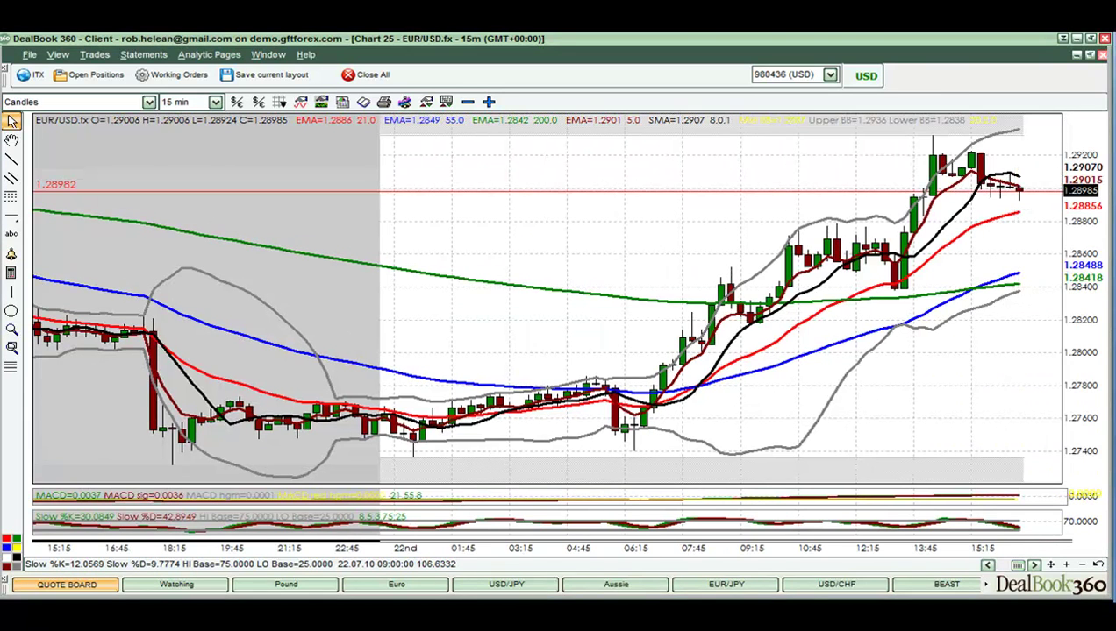
{"action": "left_click", "coordinate": [1082, 566]}
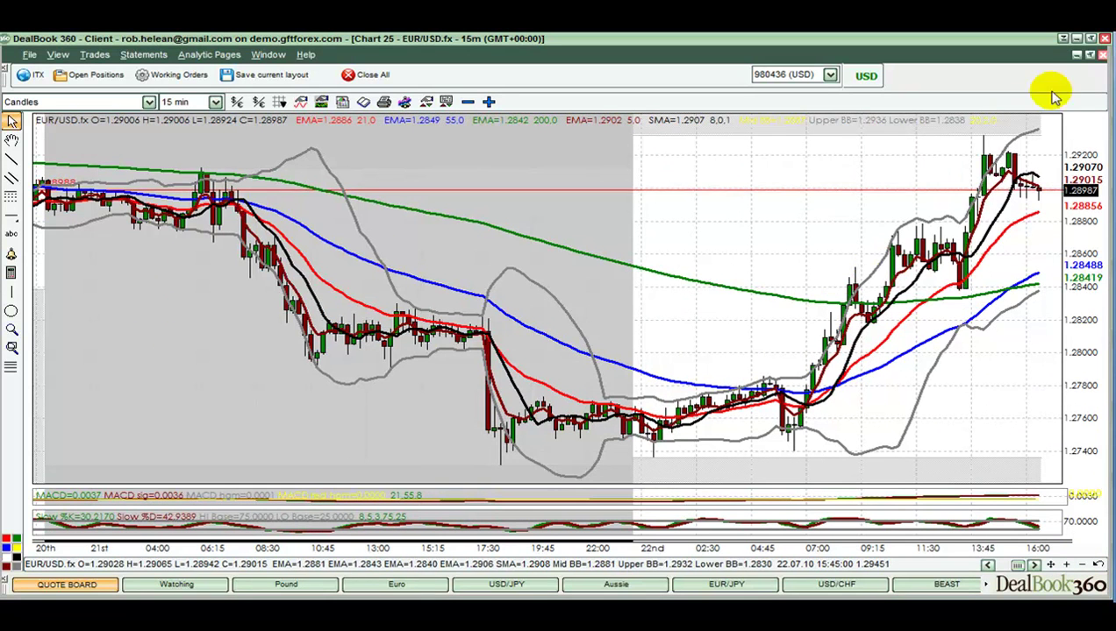
{"action": "left_click", "coordinate": [1090, 54]}
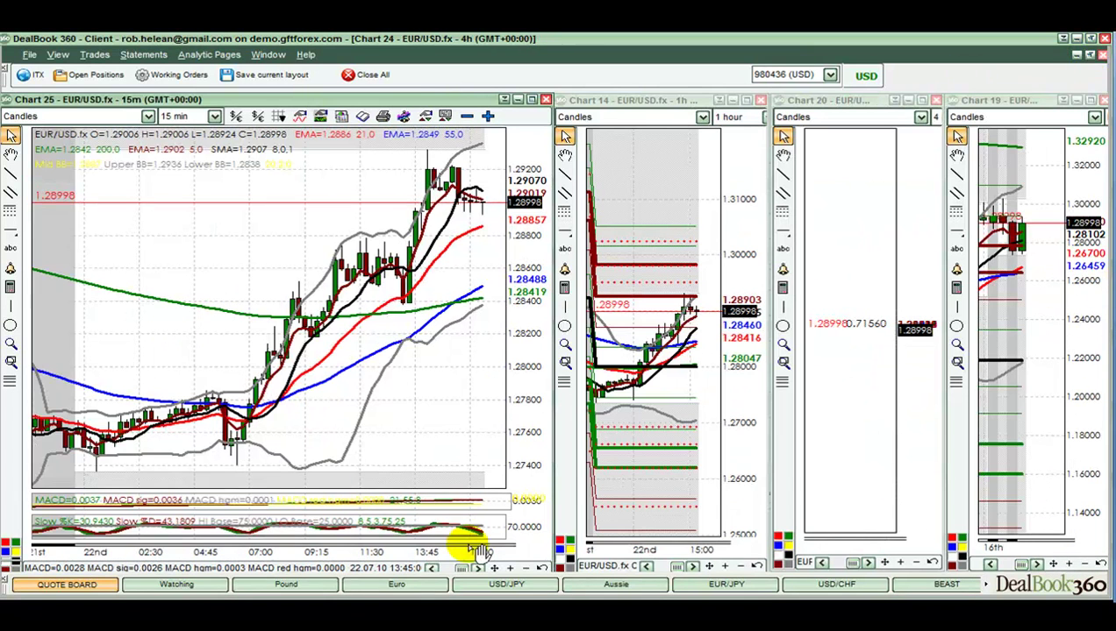
{"action": "left_click", "coordinate": [514, 569]}
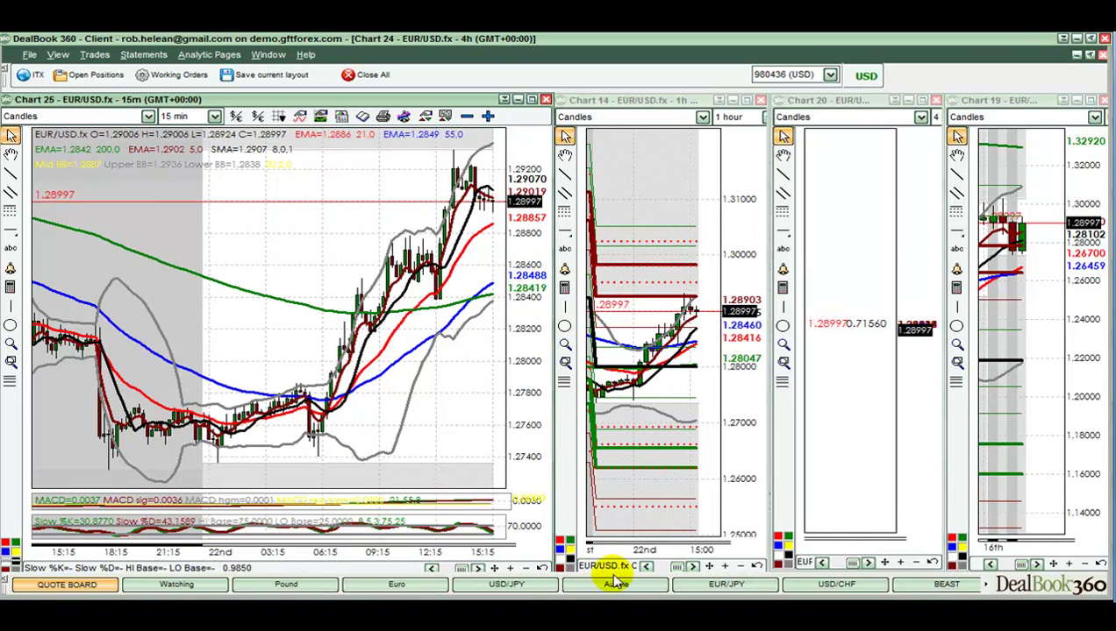
Step: Mark the 15-minute double bottom near 1.2735 and the matching previous-day support on the 1-hour chart, and clear the markings
{"action": "left_click", "coordinate": [646, 567]}
{"action": "left_click", "coordinate": [646, 568]}
{"action": "left_click", "coordinate": [645, 568]}
{"action": "left_click", "coordinate": [645, 568]}
{"action": "left_click", "coordinate": [646, 568]}
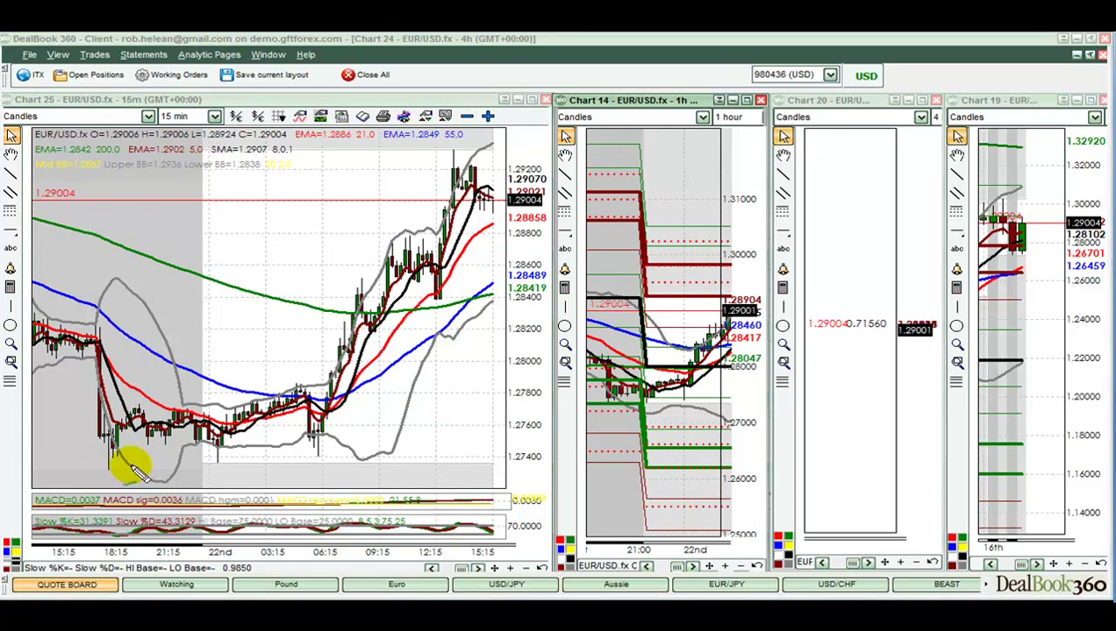
{"action": "mouse_move", "coordinate": [85, 469]}
{"action": "left_mouse_down"}
{"action": "mouse_move", "coordinate": [130, 469]}
{"action": "mouse_move", "coordinate": [143, 412]}
{"action": "left_mouse_up"}
{"action": "left_click_drag", "start_coordinate": [221, 465], "coordinate": [235, 419]}
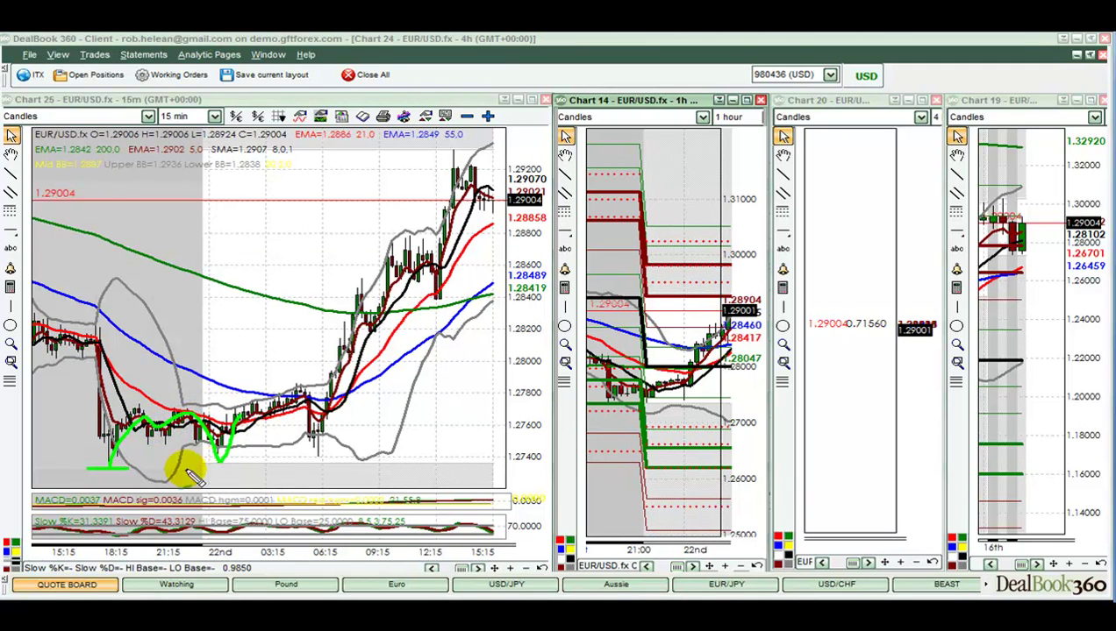
{"action": "left_click_drag", "start_coordinate": [85, 467], "coordinate": [230, 465]}
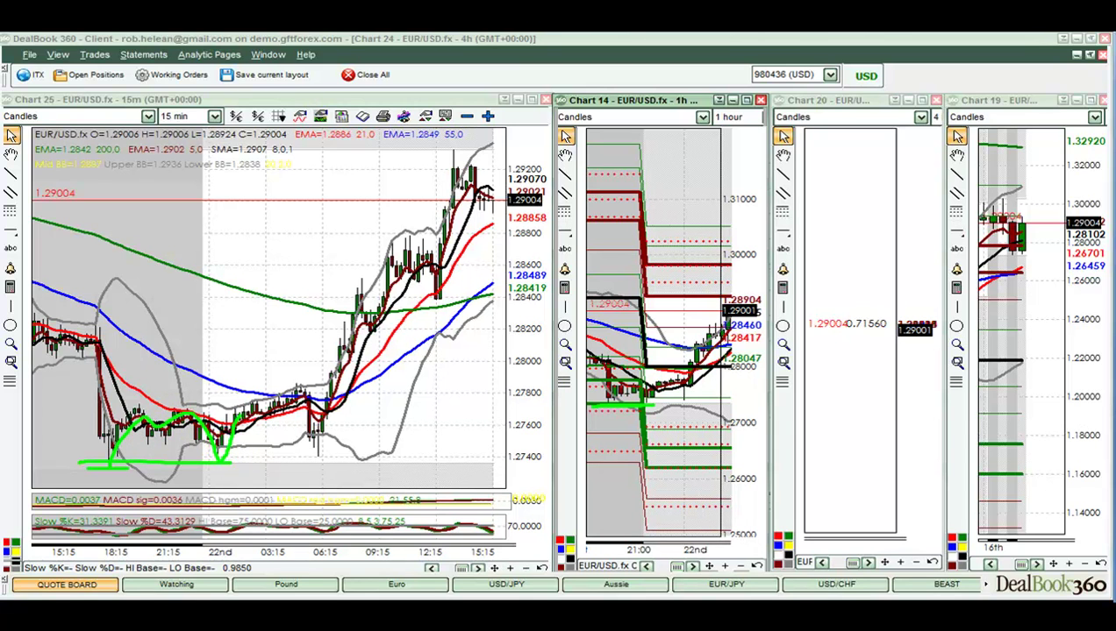
{"action": "key", "text": "Escape"}
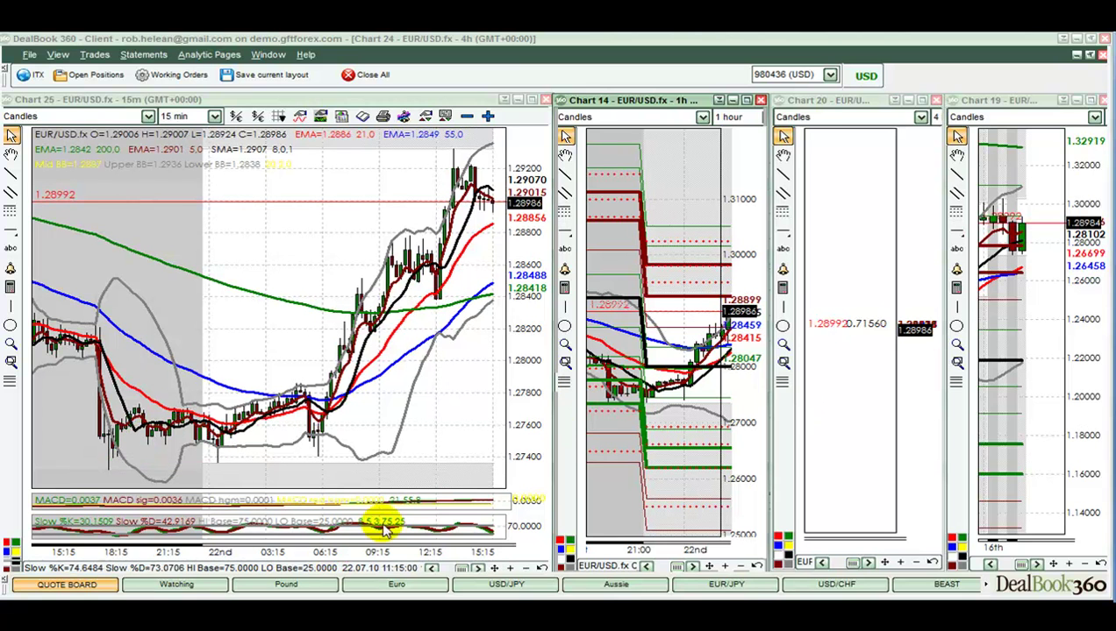
Step: Return to the EUR/USD 4-hour chart and mark the swing low near 1.2735
{"action": "left_click", "coordinate": [359, 587]}
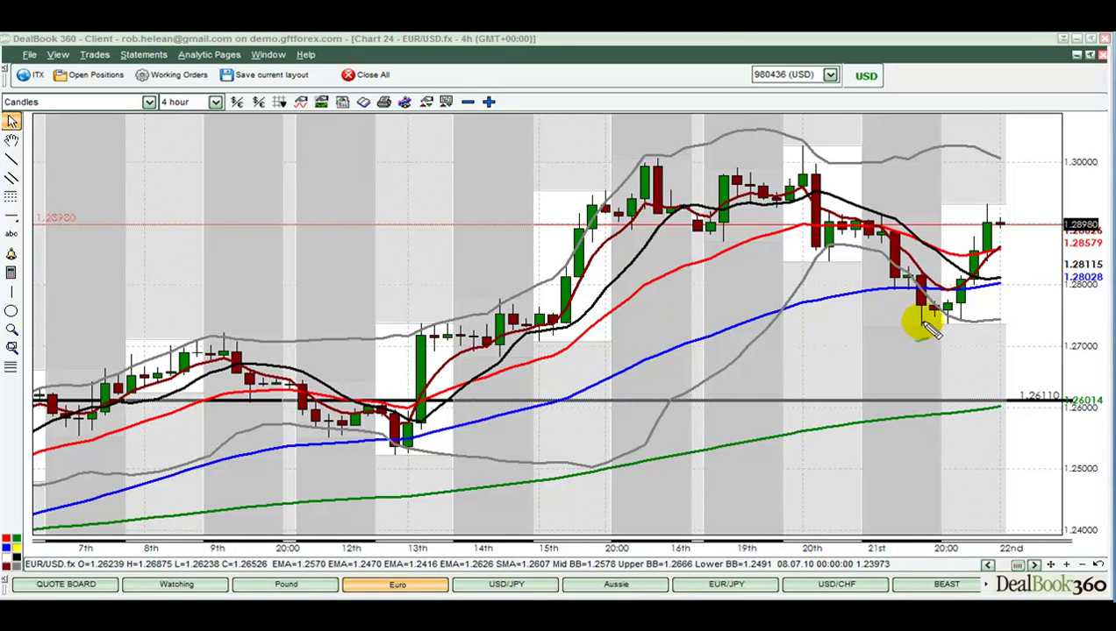
{"action": "mouse_move", "coordinate": [923, 326]}
{"action": "left_mouse_down"}
{"action": "mouse_move", "coordinate": [935, 300]}
{"action": "mouse_move", "coordinate": [948, 317]}
{"action": "mouse_move", "coordinate": [956, 291]}
{"action": "left_mouse_up"}
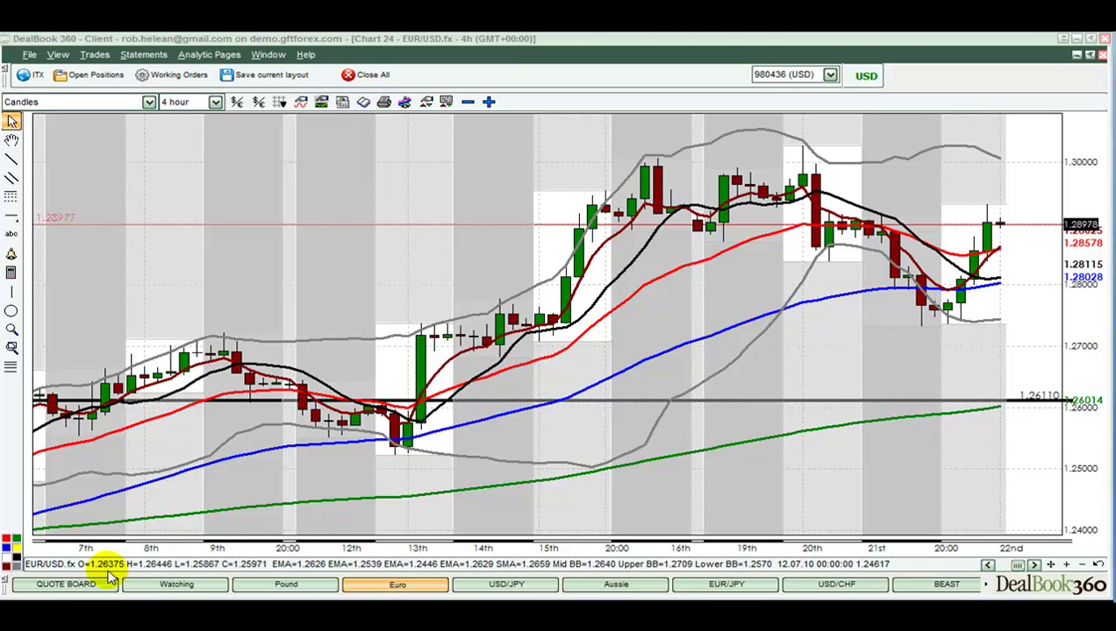
Step: Maximize the EUR/USD 15-minute chart and highlight the sideways range between about 1.2731 and 1.2773 with a yellow box
{"action": "left_click", "coordinate": [81, 586]}
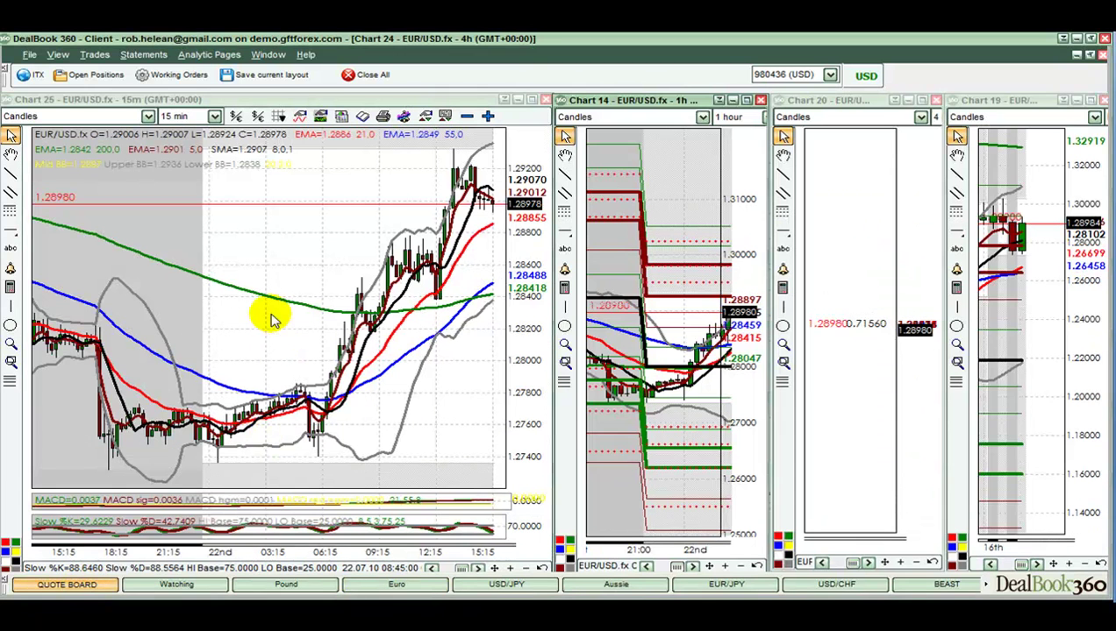
{"action": "left_click", "coordinate": [349, 102]}
{"action": "double_click", "coordinate": [357, 101]}
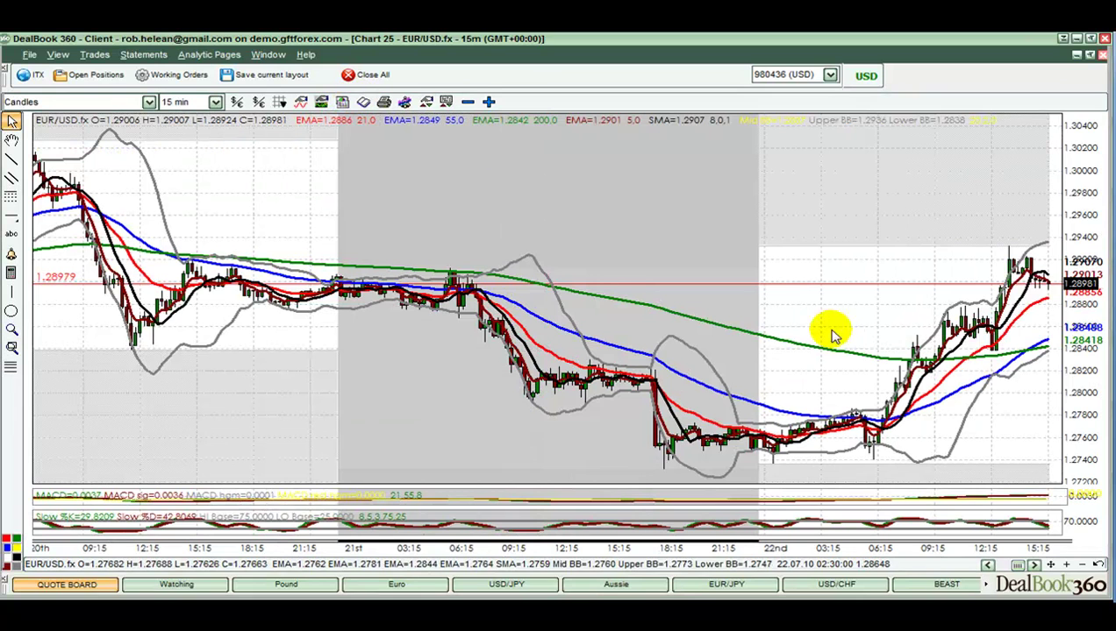
{"action": "left_click", "coordinate": [1067, 565]}
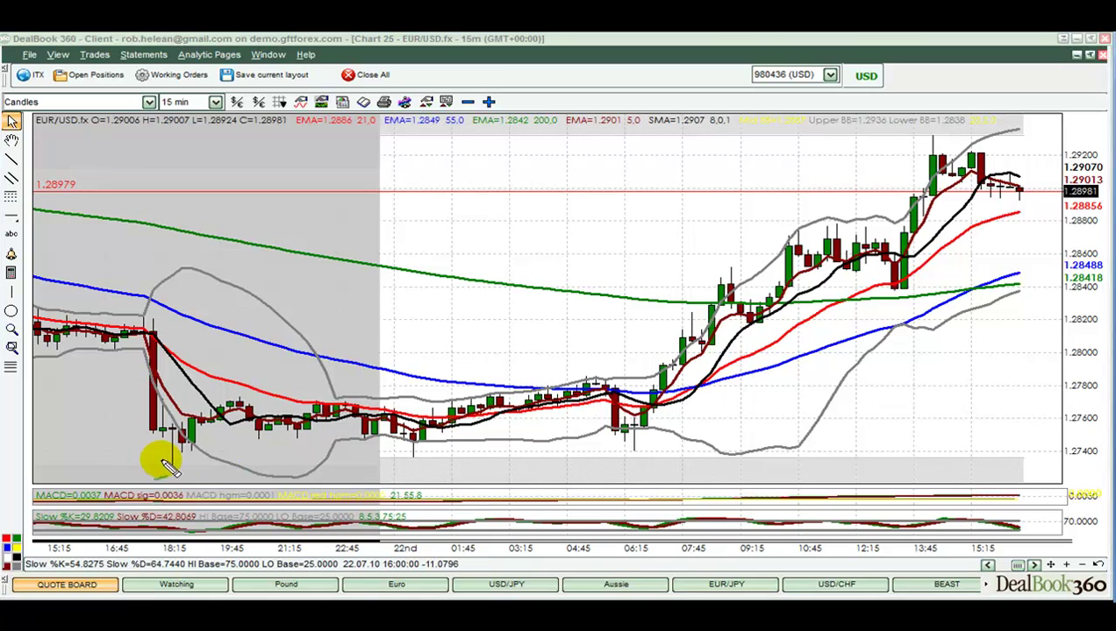
{"action": "left_click_drag", "start_coordinate": [127, 398], "coordinate": [598, 465]}
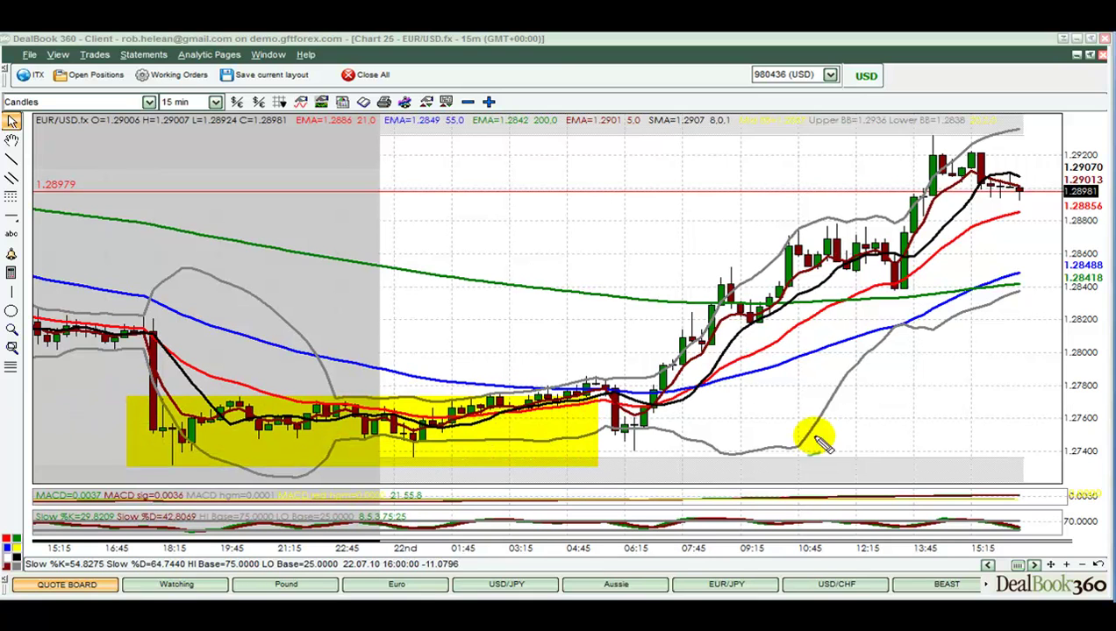
Step: Draw lines at the range high near 1.2780 and low near 1.2730, sketch the dip and rally arrow to about 1.2820, and clear all markings
{"action": "left_click_drag", "start_coordinate": [550, 383], "coordinate": [671, 387]}
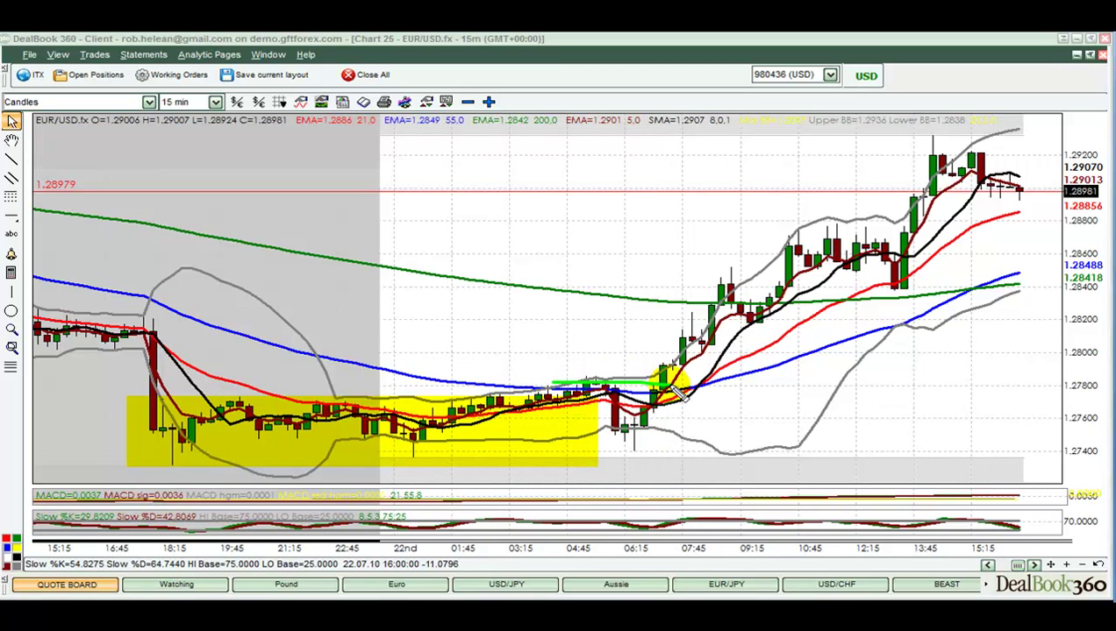
{"action": "left_click_drag", "start_coordinate": [593, 379], "coordinate": [633, 446]}
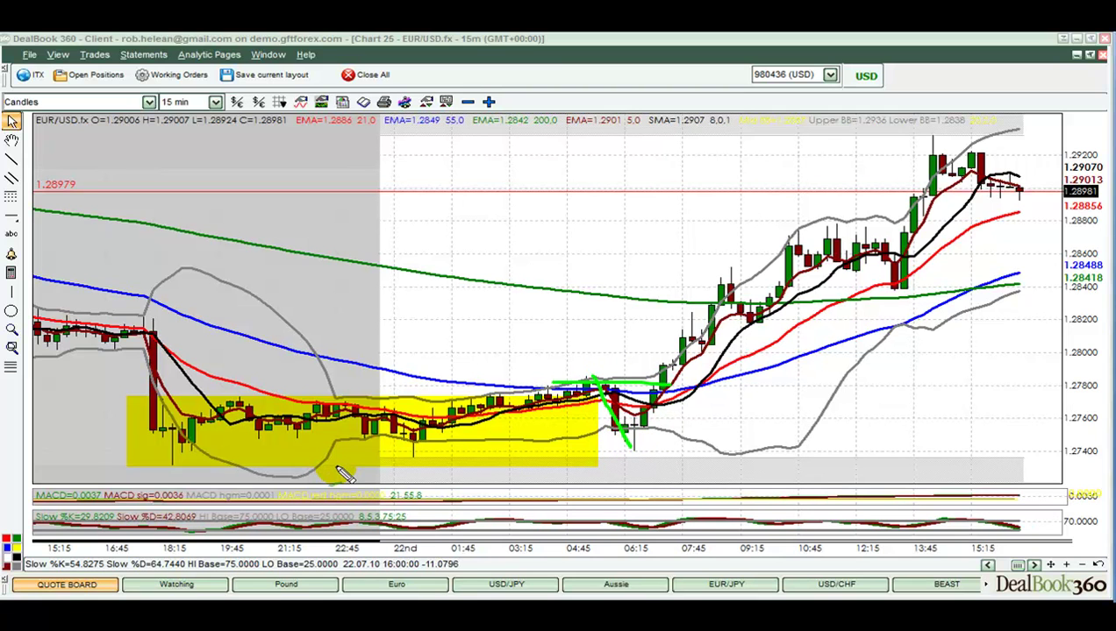
{"action": "mouse_move", "coordinate": [544, 411]}
{"action": "left_mouse_down"}
{"action": "mouse_move", "coordinate": [581, 376]}
{"action": "mouse_move", "coordinate": [620, 397]}
{"action": "mouse_move", "coordinate": [623, 443]}
{"action": "left_mouse_up"}
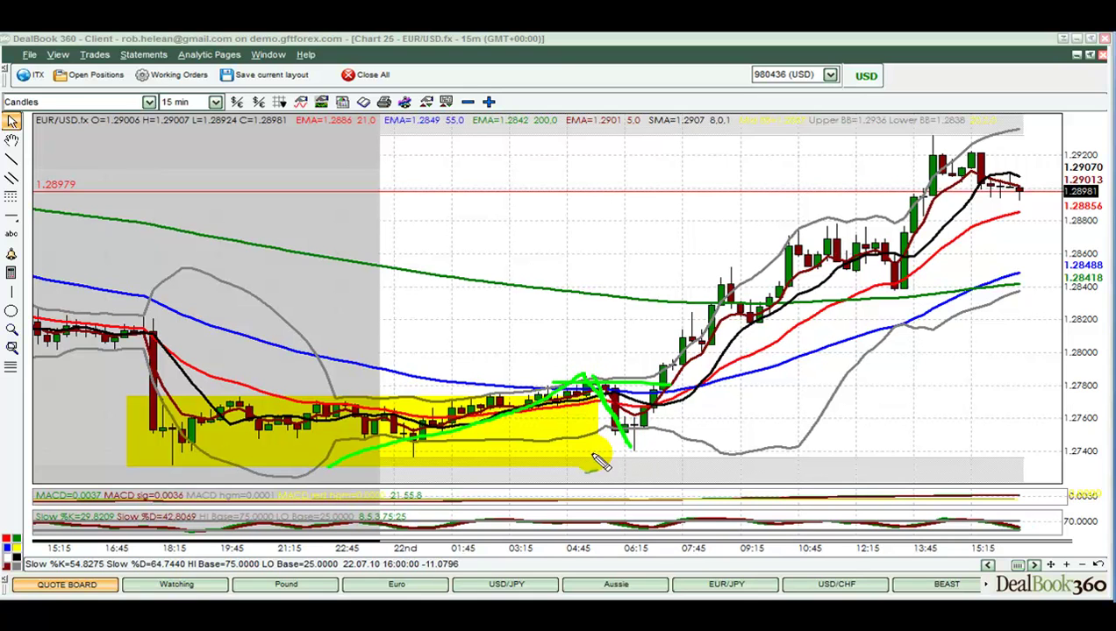
{"action": "mouse_move", "coordinate": [555, 467]}
{"action": "left_mouse_down"}
{"action": "mouse_move", "coordinate": [646, 468]}
{"action": "mouse_move", "coordinate": [674, 368]}
{"action": "mouse_move", "coordinate": [712, 320]}
{"action": "mouse_move", "coordinate": [726, 321]}
{"action": "left_mouse_up"}
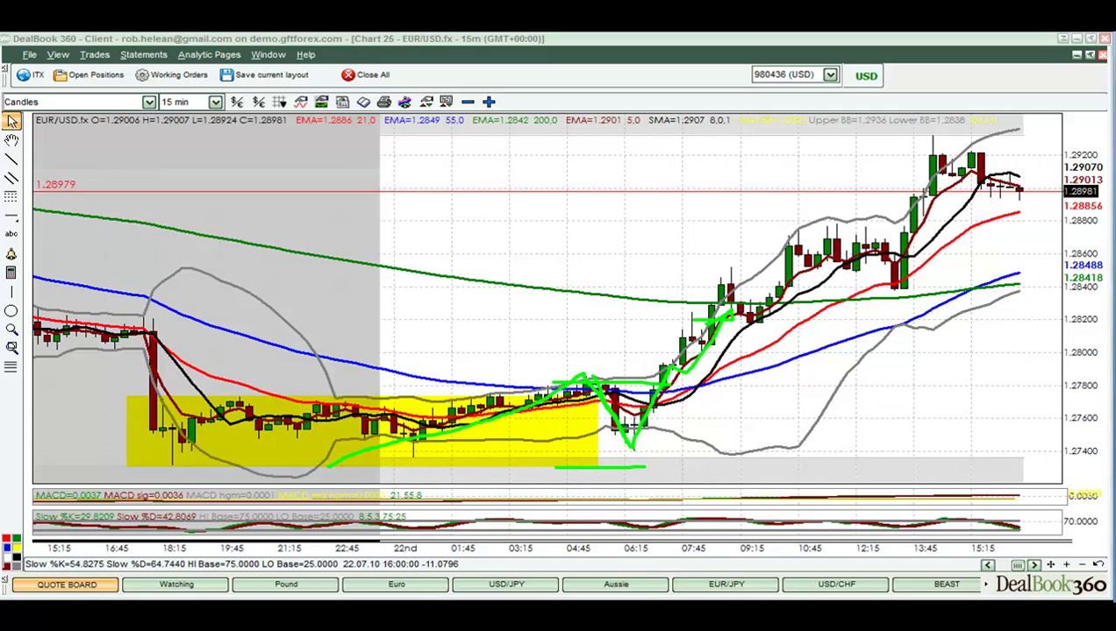
{"action": "key", "text": "Escape"}
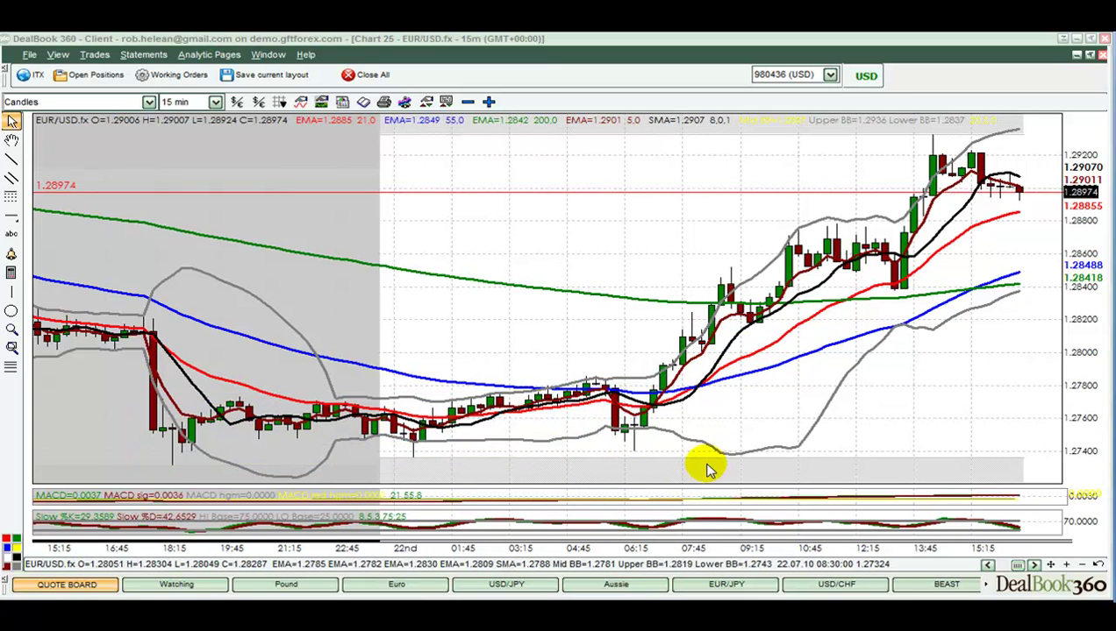
Step: Draw magenta arrows from the 1.2740 low to about 1.2828 and back to 1.2800, then circle and line the broken high near 1.2780
{"action": "left_click", "coordinate": [1081, 566]}
{"action": "left_click", "coordinate": [1066, 566]}
{"action": "left_click", "coordinate": [987, 566]}
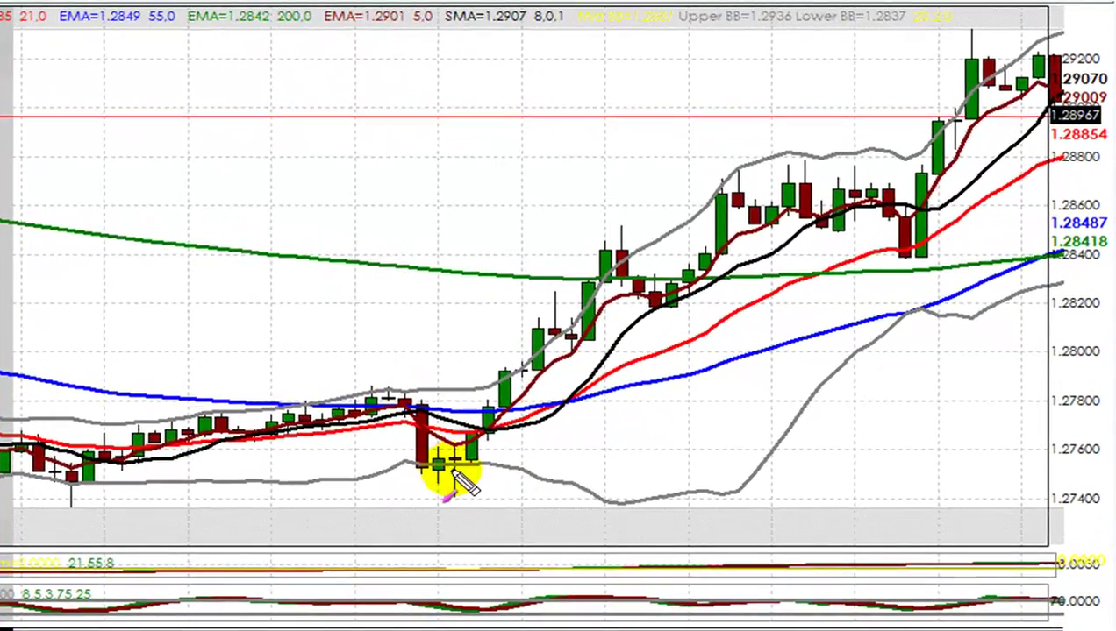
{"action": "mouse_move", "coordinate": [452, 488]}
{"action": "left_mouse_down"}
{"action": "mouse_move", "coordinate": [498, 394]}
{"action": "mouse_move", "coordinate": [521, 267]}
{"action": "mouse_move", "coordinate": [488, 281]}
{"action": "mouse_move", "coordinate": [585, 369]}
{"action": "left_mouse_up"}
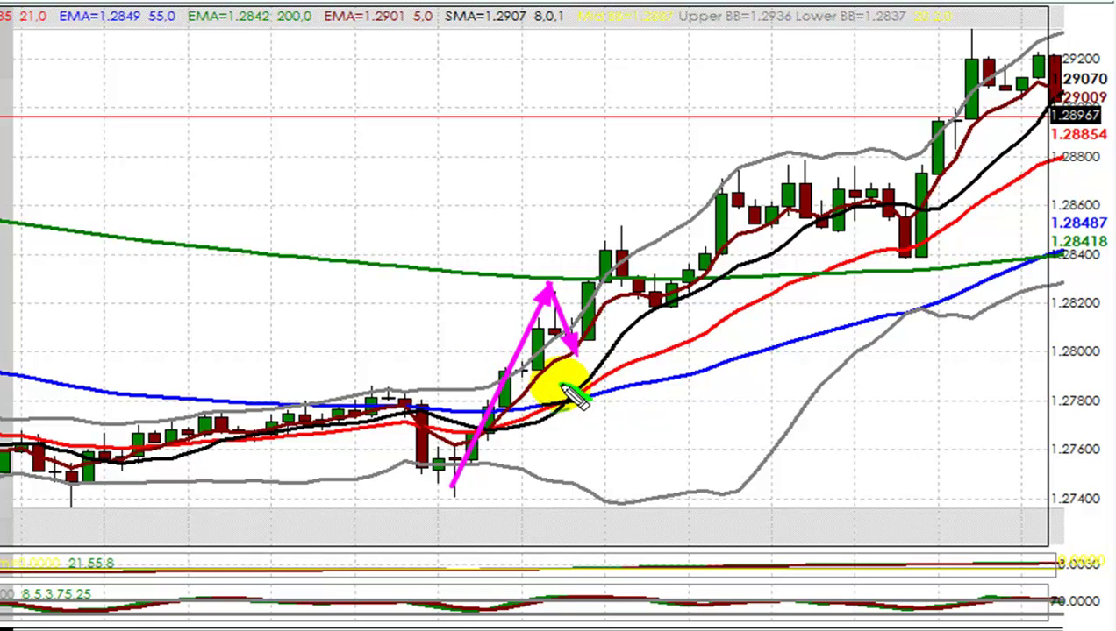
{"action": "mouse_move", "coordinate": [552, 398]}
{"action": "left_mouse_down"}
{"action": "mouse_move", "coordinate": [585, 406]}
{"action": "mouse_move", "coordinate": [552, 397]}
{"action": "left_mouse_up"}
{"action": "left_click_drag", "start_coordinate": [312, 403], "coordinate": [532, 392]}
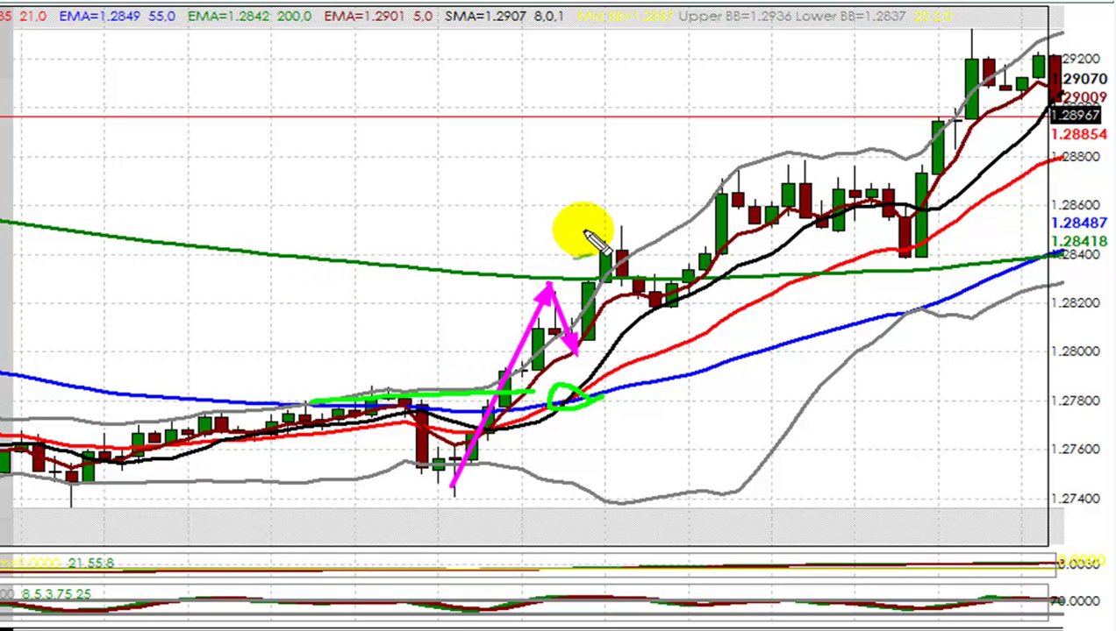
Step: Sketch the next swing up to about 1.2850 and back, and draw lines along the low near 1.2820 and the highs near 1.2880
{"action": "mouse_move", "coordinate": [575, 351]}
{"action": "left_mouse_down"}
{"action": "mouse_move", "coordinate": [619, 235]}
{"action": "mouse_move", "coordinate": [664, 314]}
{"action": "left_mouse_up"}
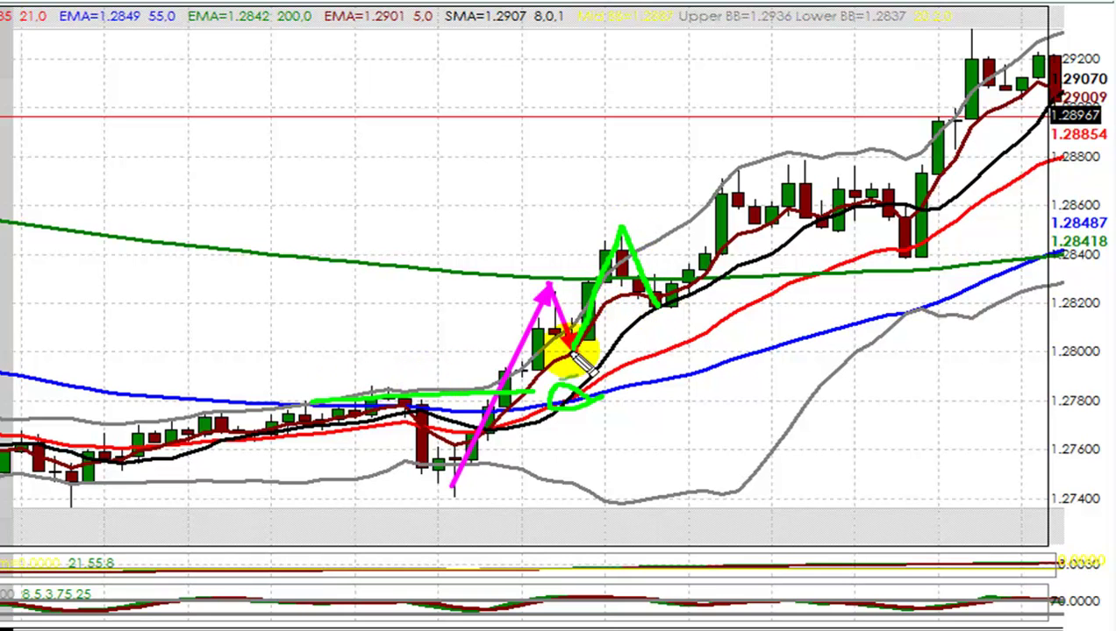
{"action": "left_click_drag", "start_coordinate": [619, 306], "coordinate": [735, 314]}
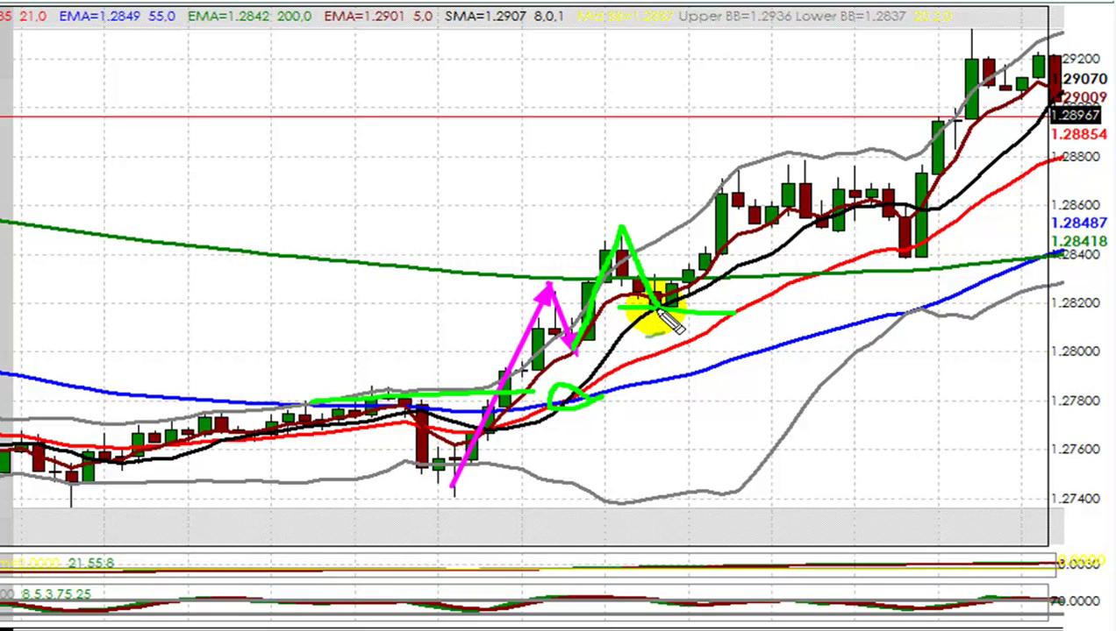
{"action": "left_click_drag", "start_coordinate": [699, 164], "coordinate": [877, 162]}
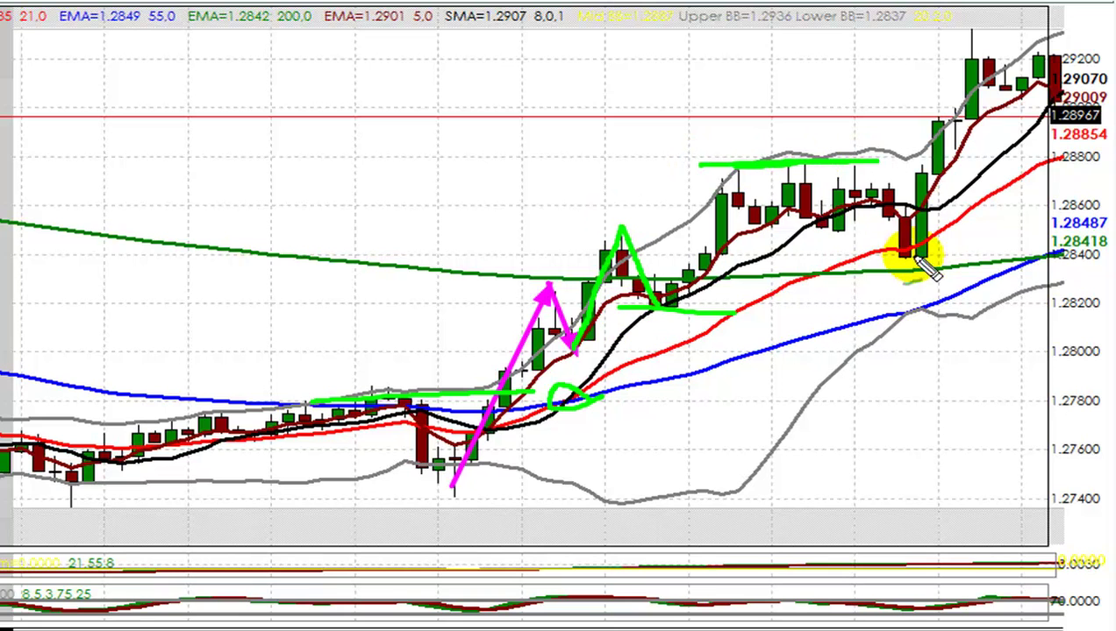
Step: Circle the pullback low near 1.2840, sketch a rising arrow from it to about 1.2875, and clear all markings
{"action": "mouse_move", "coordinate": [928, 263]}
{"action": "left_mouse_down"}
{"action": "mouse_move", "coordinate": [927, 237]}
{"action": "mouse_move", "coordinate": [940, 267]}
{"action": "mouse_move", "coordinate": [930, 259]}
{"action": "mouse_move", "coordinate": [996, 162]}
{"action": "mouse_move", "coordinate": [1024, 189]}
{"action": "left_mouse_up"}
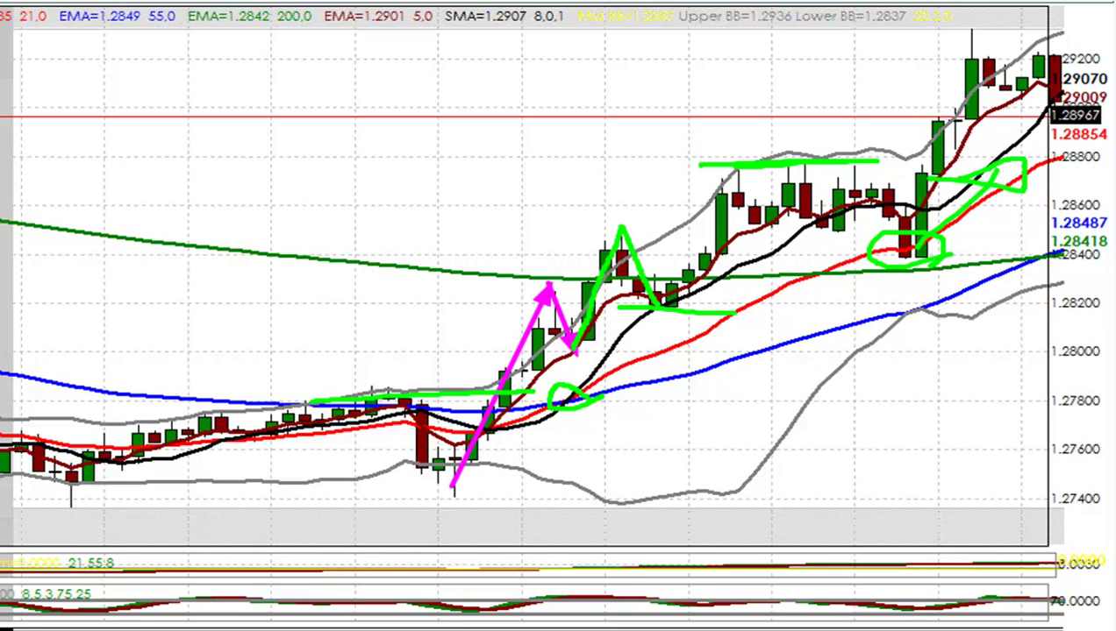
{"action": "key", "text": "Escape"}
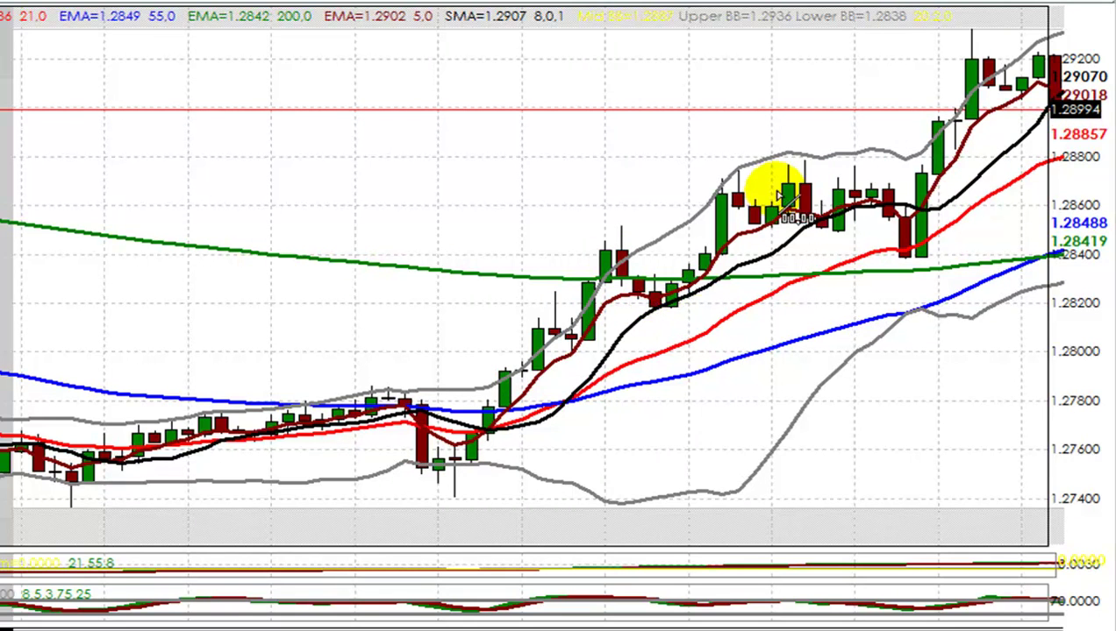
Step: Measure the price move on the EUR/USD 15-minute chart with the ValueCalculator and remove the measurement
{"action": "mouse_move", "coordinate": [789, 166]}
{"action": "left_mouse_down"}
{"action": "mouse_move", "coordinate": [610, 293]}
{"action": "mouse_move", "coordinate": [671, 325]}
{"action": "mouse_move", "coordinate": [457, 254]}
{"action": "left_mouse_up"}
{"action": "right_click", "coordinate": [562, 274]}
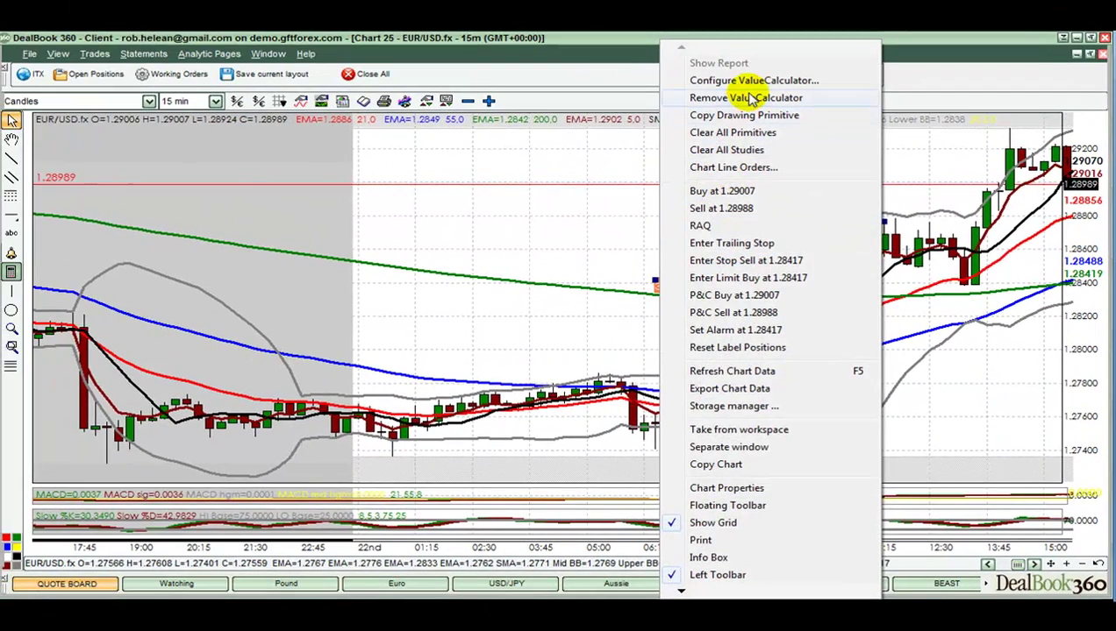
{"action": "left_click", "coordinate": [752, 99]}
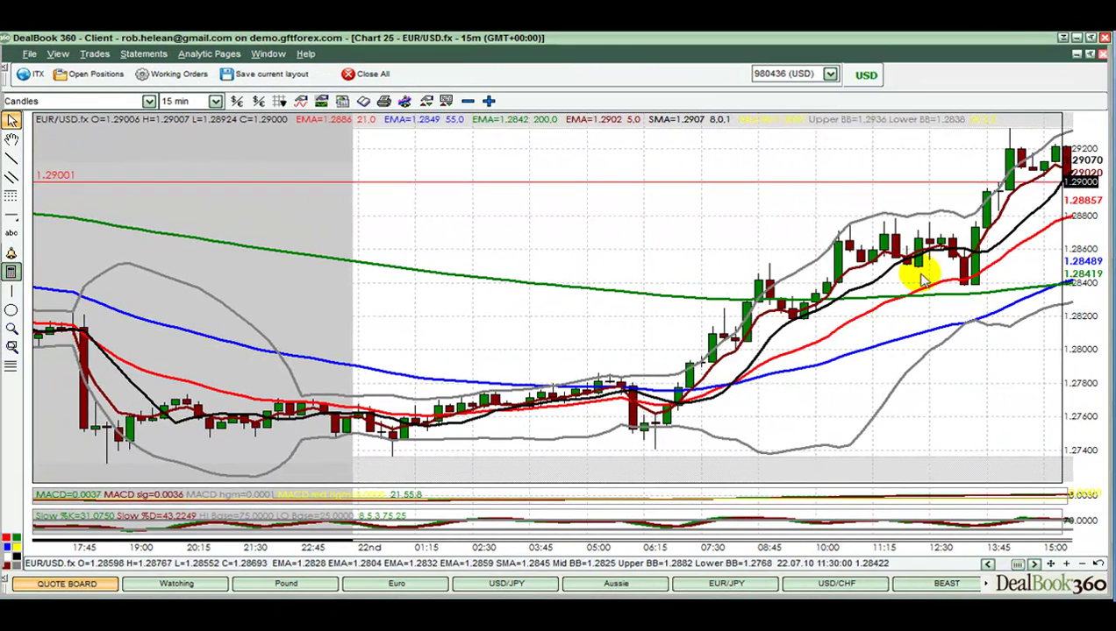
Step: Bring the latest EUR/USD 15-minute candles into view and restore the chart to the multi-timeframe layout
{"action": "left_click", "coordinate": [1035, 564]}
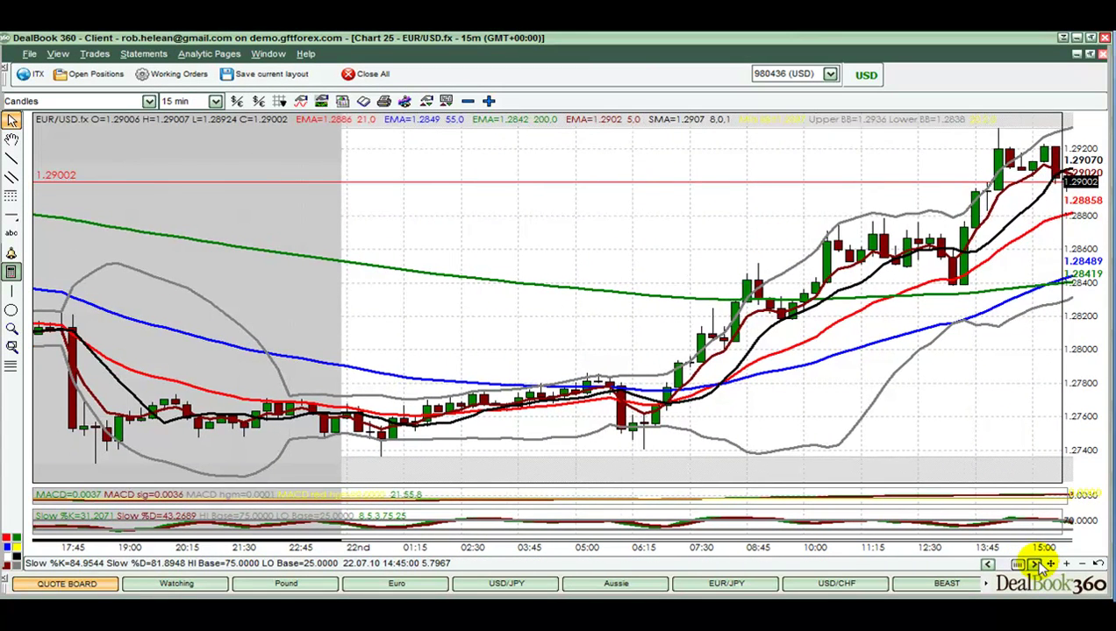
{"action": "left_click", "coordinate": [1035, 564]}
{"action": "left_click", "coordinate": [1035, 564]}
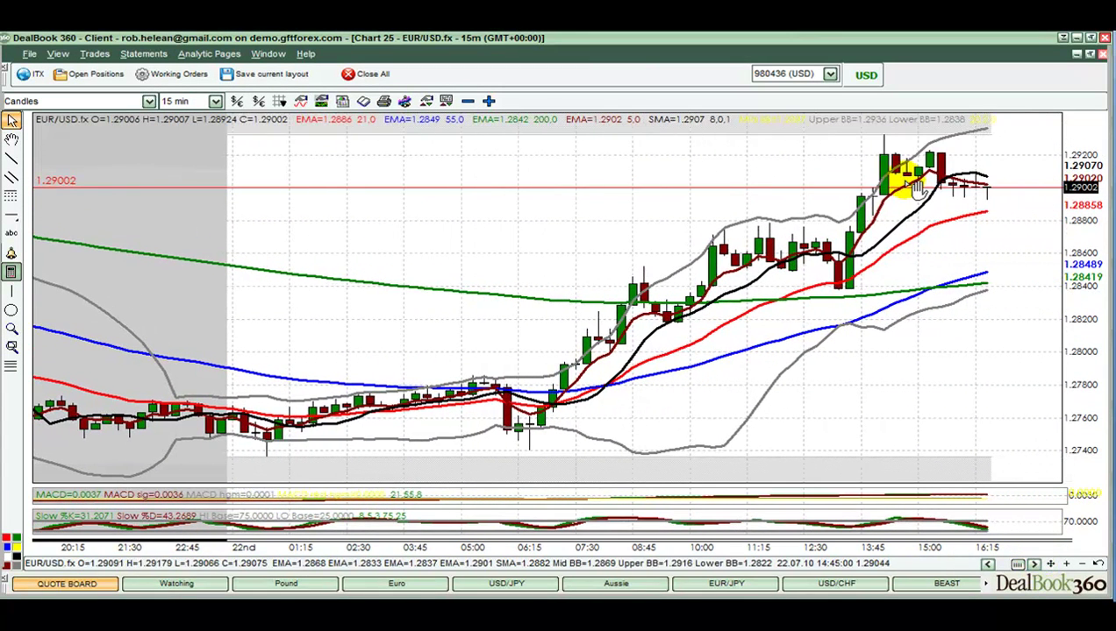
{"action": "left_click", "coordinate": [1090, 54]}
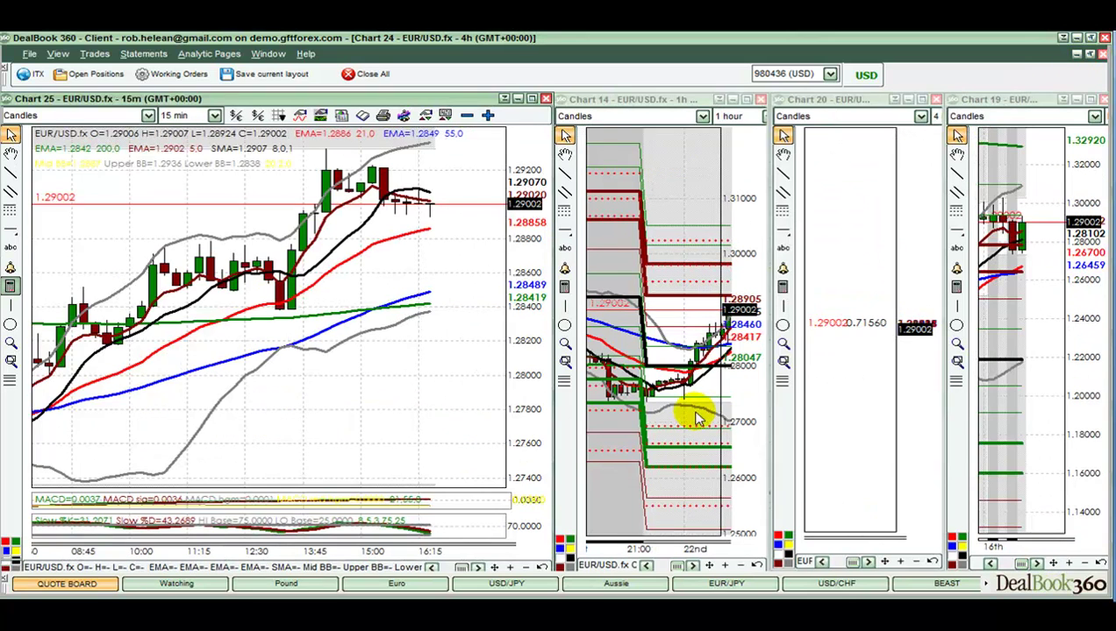
Step: Circle the 1-hour high at the red resistance line, mark the 15-minute highs near 1.2930 and 1.2920, and clear the markings
{"action": "left_click", "coordinate": [691, 567]}
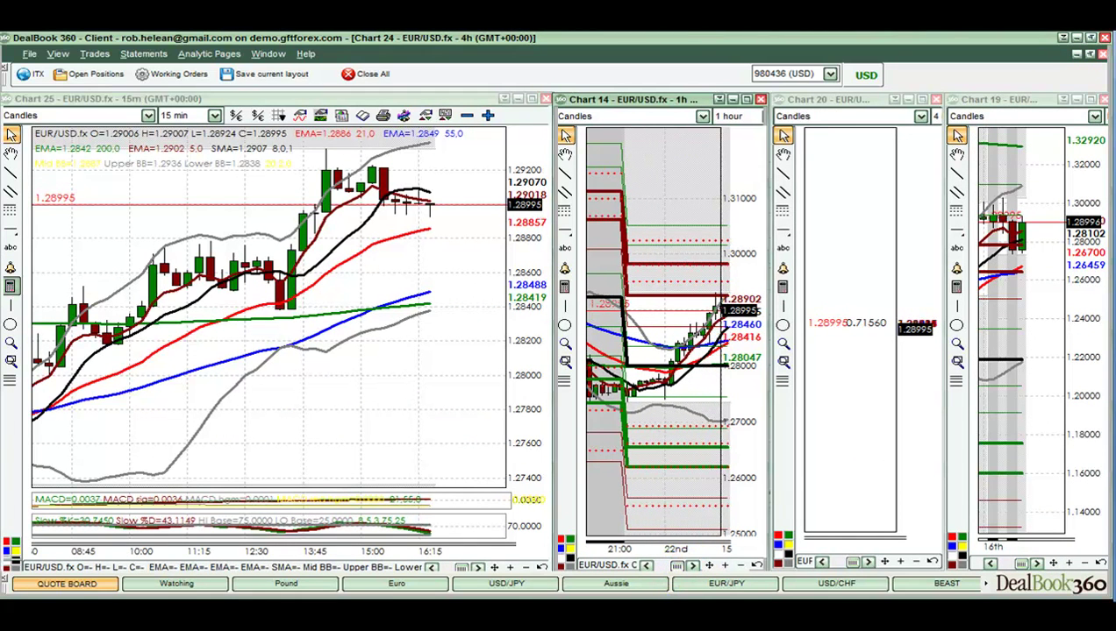
{"action": "mouse_move", "coordinate": [725, 297]}
{"action": "left_mouse_down"}
{"action": "mouse_move", "coordinate": [705, 294]}
{"action": "mouse_move", "coordinate": [727, 299]}
{"action": "left_mouse_up"}
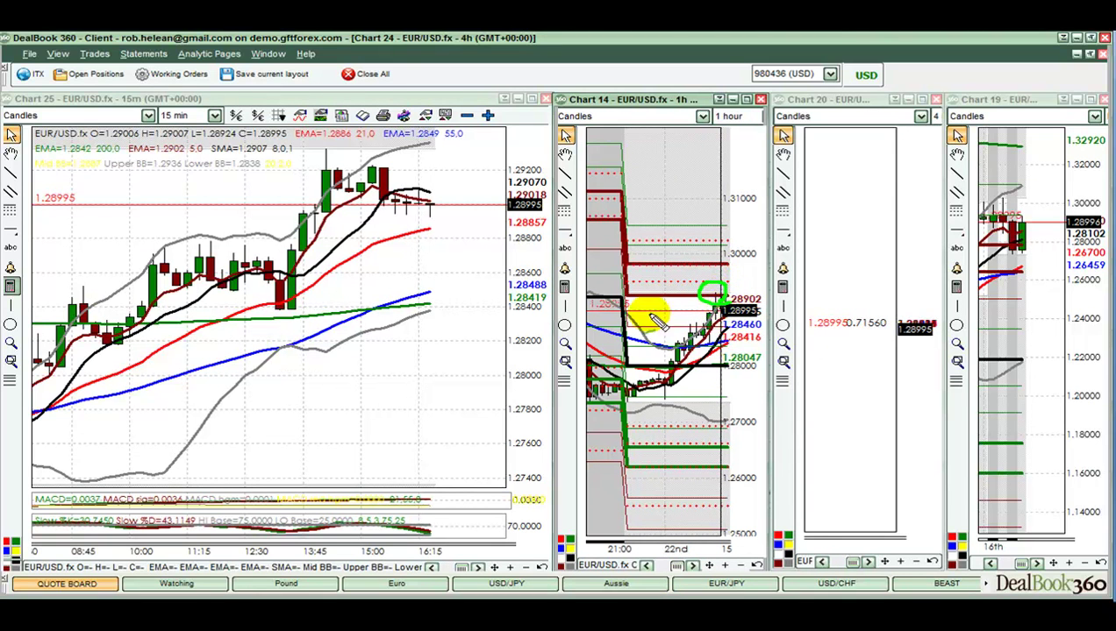
{"action": "left_click_drag", "start_coordinate": [302, 152], "coordinate": [393, 172]}
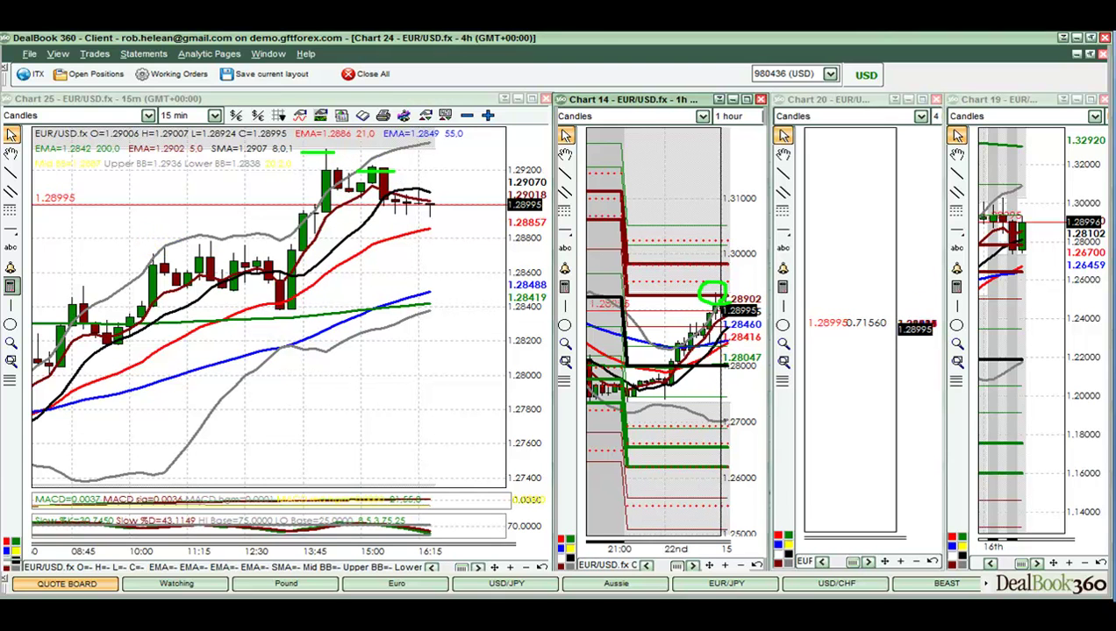
{"action": "key", "text": "Escape"}
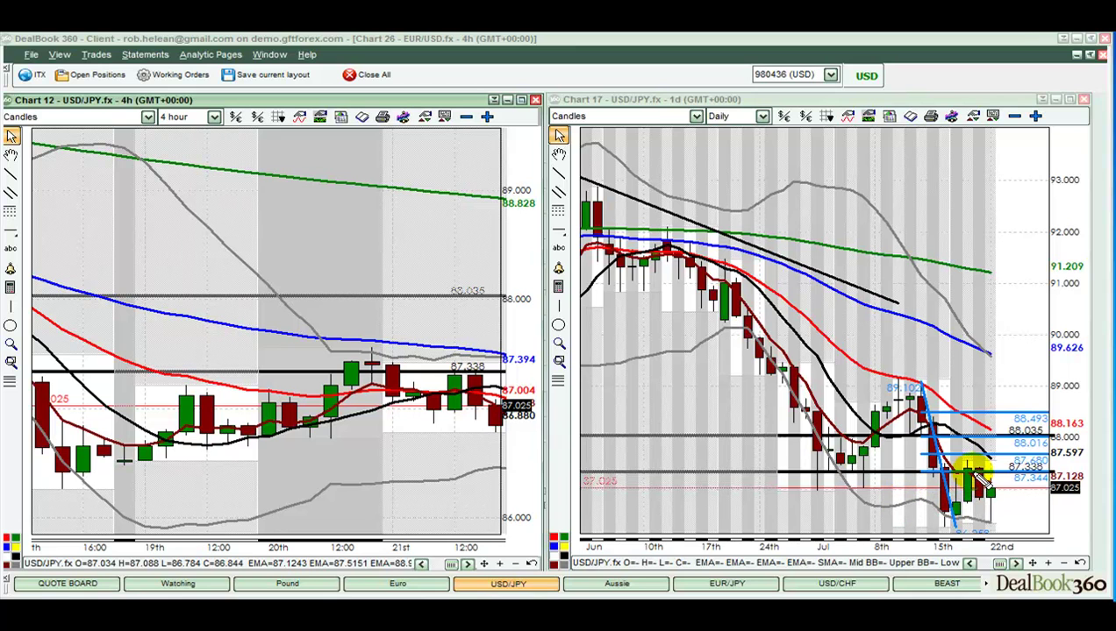
Step: On the USD/JPY daily chart, sketch the drop from 89.10 and its rebound, line the 87.338 resistance, and clear the markings
{"action": "mouse_move", "coordinate": [919, 386]}
{"action": "left_mouse_down"}
{"action": "mouse_move", "coordinate": [953, 521]}
{"action": "mouse_move", "coordinate": [977, 487]}
{"action": "left_mouse_up"}
{"action": "left_click_drag", "start_coordinate": [794, 470], "coordinate": [1051, 473]}
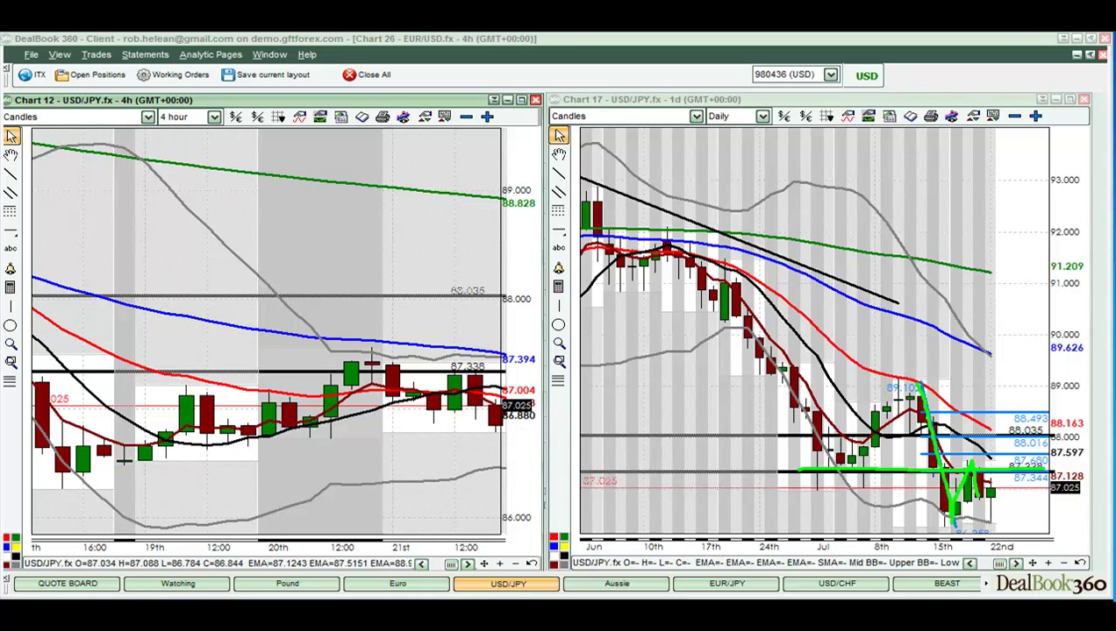
{"action": "key", "text": "Escape"}
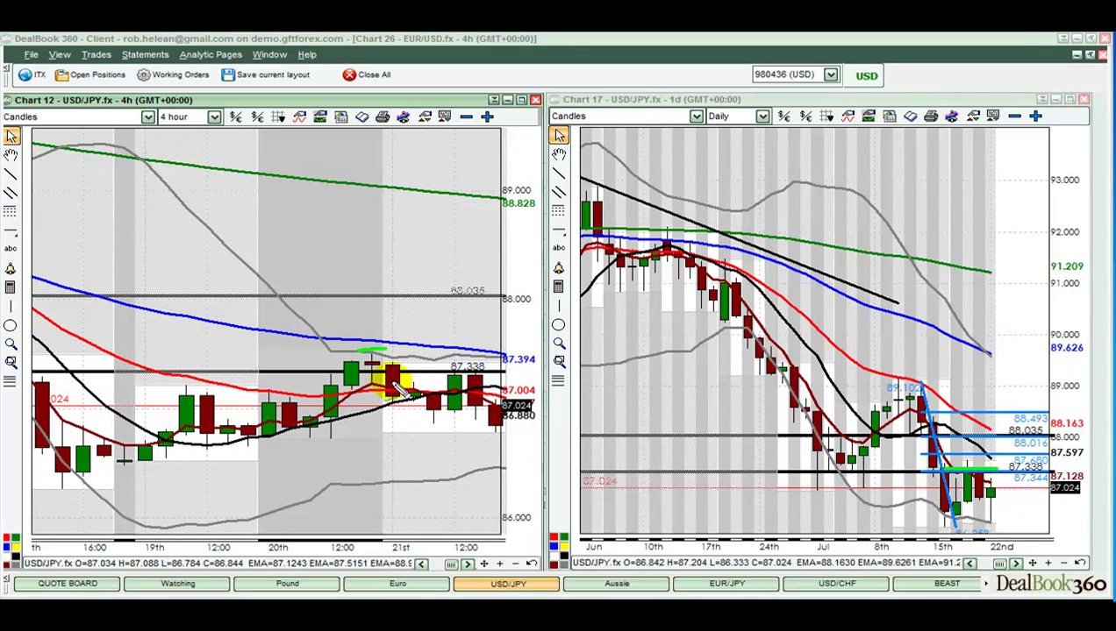
Step: Sketch the USD/JPY 4-hour swings from about 87.50 to 86.90, up to 87.30 and down to 86.80, and clear the markings
{"action": "mouse_move", "coordinate": [372, 352]}
{"action": "left_mouse_down"}
{"action": "mouse_move", "coordinate": [427, 413]}
{"action": "mouse_move", "coordinate": [449, 418]}
{"action": "left_mouse_up"}
{"action": "left_click_drag", "start_coordinate": [473, 380], "coordinate": [485, 399]}
{"action": "left_click_drag", "start_coordinate": [498, 441], "coordinate": [498, 432]}
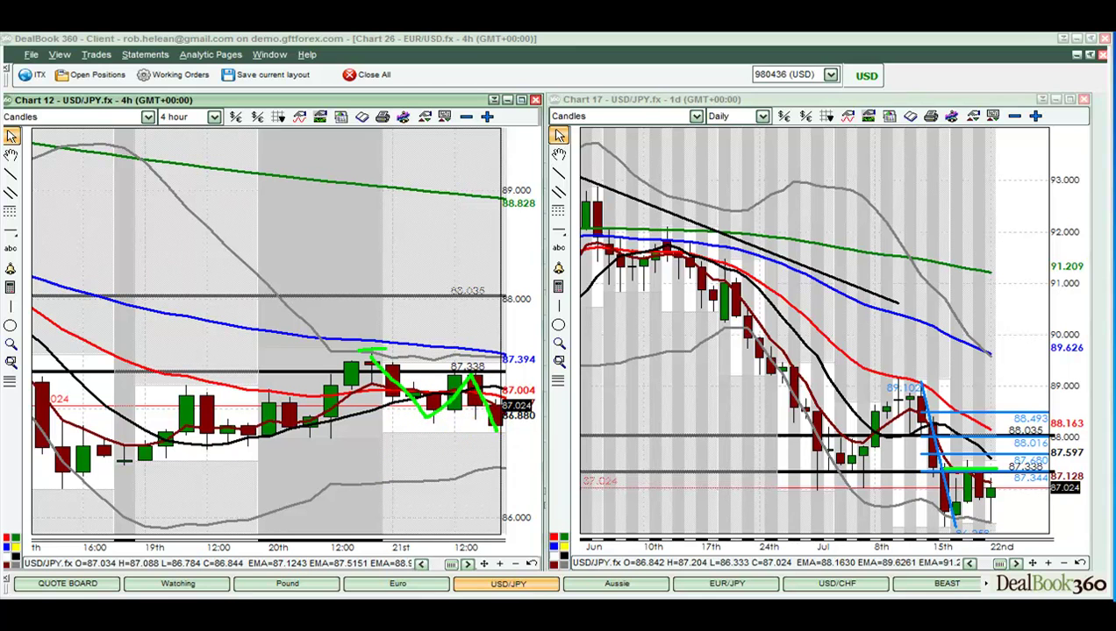
{"action": "key", "text": "Escape"}
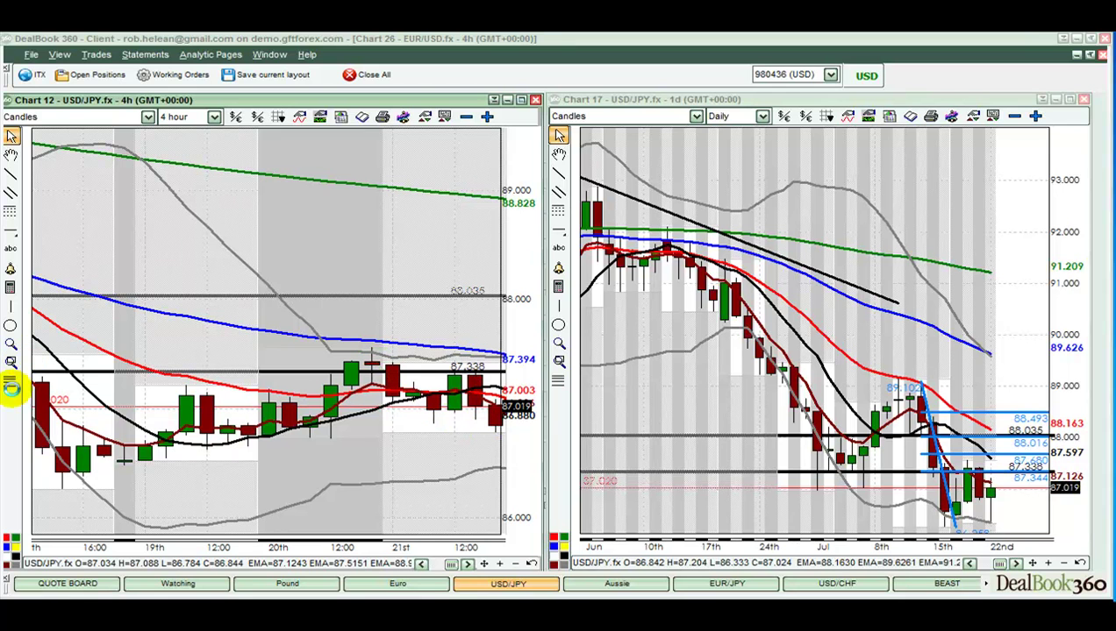
Step: Open the USD/JPY charts on the quote board layout and maximize the 15-minute chart over the 21st's price action
{"action": "left_click", "coordinate": [48, 585]}
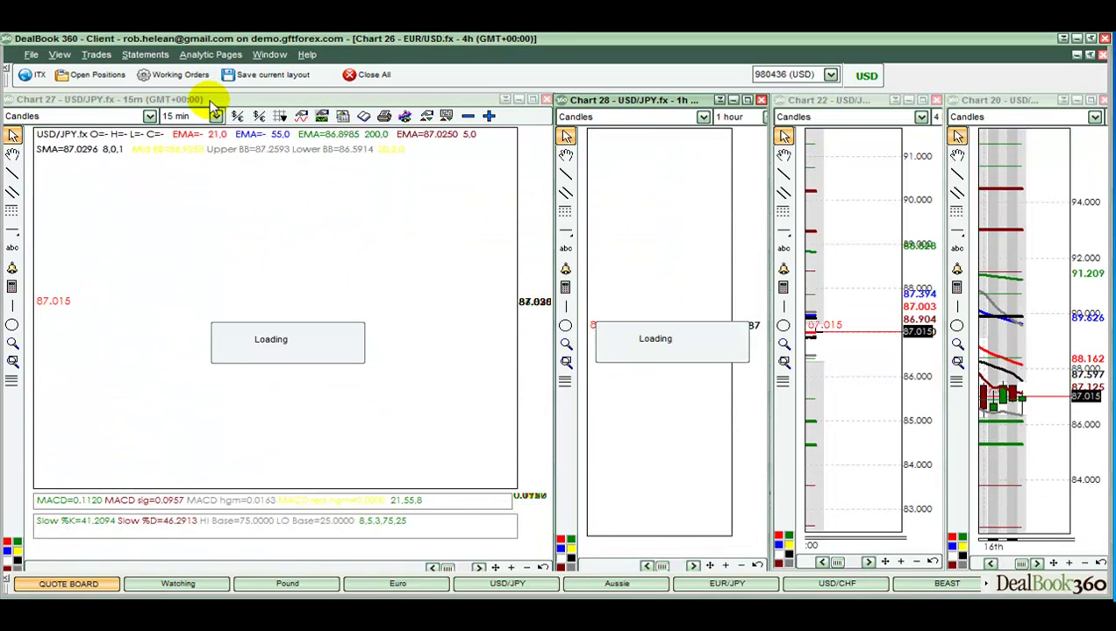
{"action": "double_click", "coordinate": [209, 99]}
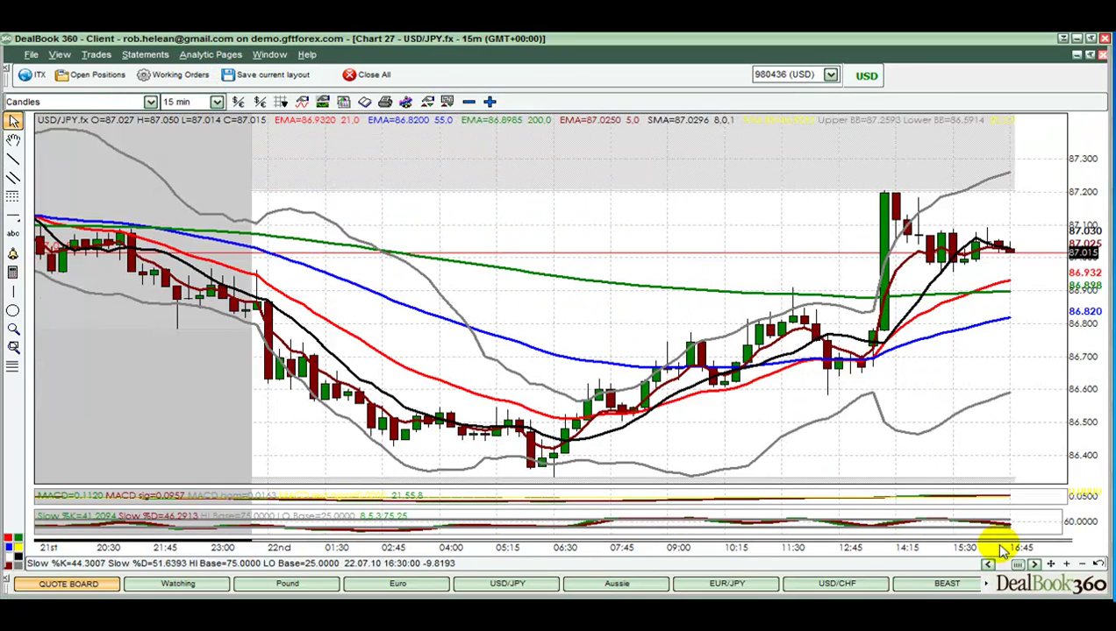
{"action": "left_click_drag", "start_coordinate": [1020, 563], "coordinate": [1017, 563]}
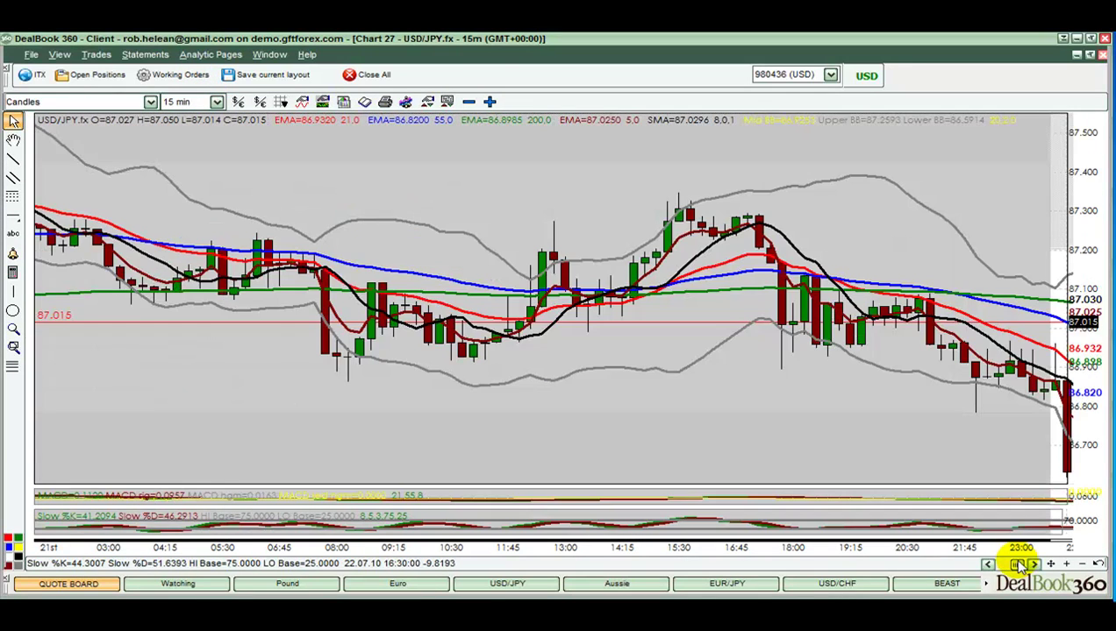
{"action": "left_click", "coordinate": [1035, 566]}
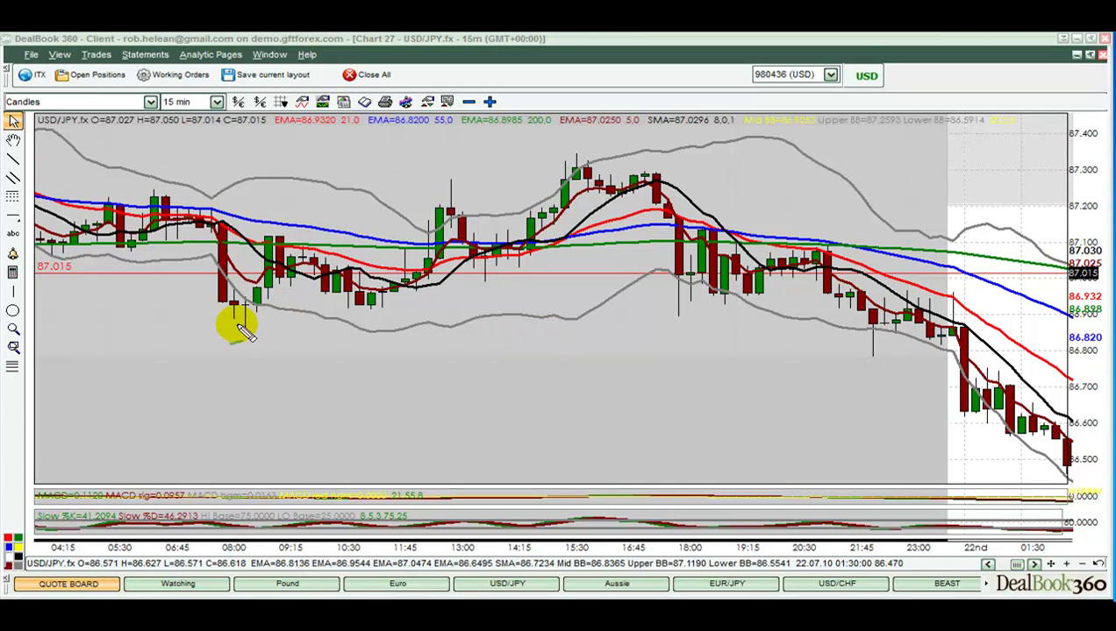
Step: Draw a green support line along the USD/JPY 15-minute lows near 86.90 with arrows at the four touches
{"action": "left_click_drag", "start_coordinate": [189, 320], "coordinate": [912, 309]}
{"action": "left_click_drag", "start_coordinate": [235, 371], "coordinate": [243, 329]}
{"action": "mouse_move", "coordinate": [356, 344]}
{"action": "left_mouse_down"}
{"action": "mouse_move", "coordinate": [362, 320]}
{"action": "mouse_move", "coordinate": [374, 325]}
{"action": "left_mouse_up"}
{"action": "mouse_move", "coordinate": [674, 344]}
{"action": "left_mouse_down"}
{"action": "mouse_move", "coordinate": [689, 339]}
{"action": "mouse_move", "coordinate": [689, 318]}
{"action": "mouse_move", "coordinate": [744, 322]}
{"action": "mouse_move", "coordinate": [730, 312]}
{"action": "mouse_move", "coordinate": [747, 324]}
{"action": "left_mouse_up"}
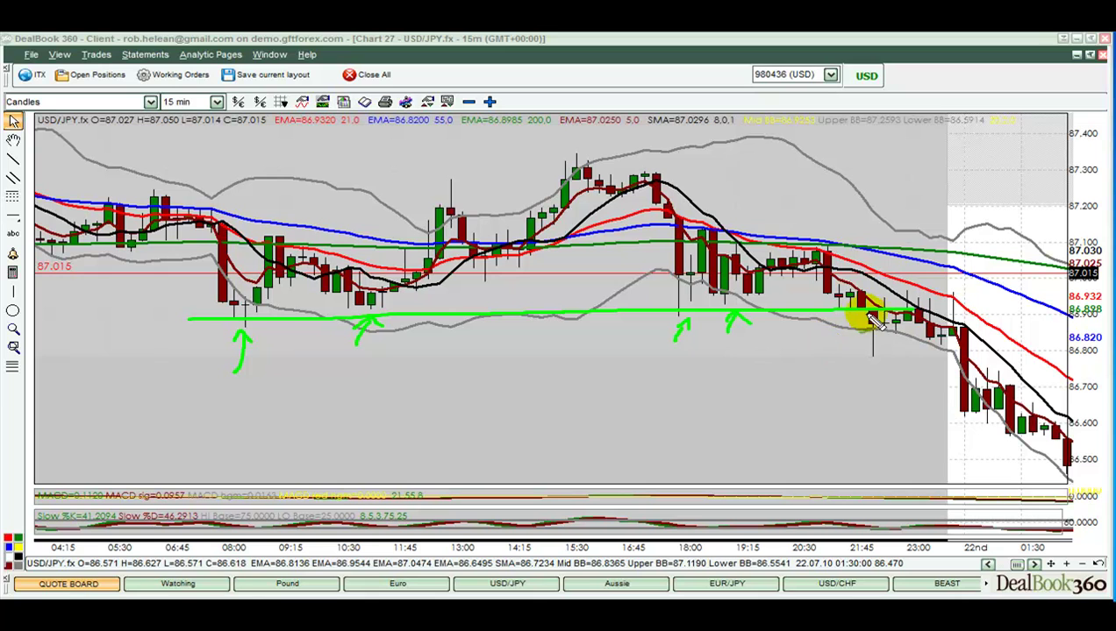
Step: Sketch the break below support to about 86.80 and the retests, circle the last retest near 86.95, and clear the markings
{"action": "left_click_drag", "start_coordinate": [868, 304], "coordinate": [874, 349]}
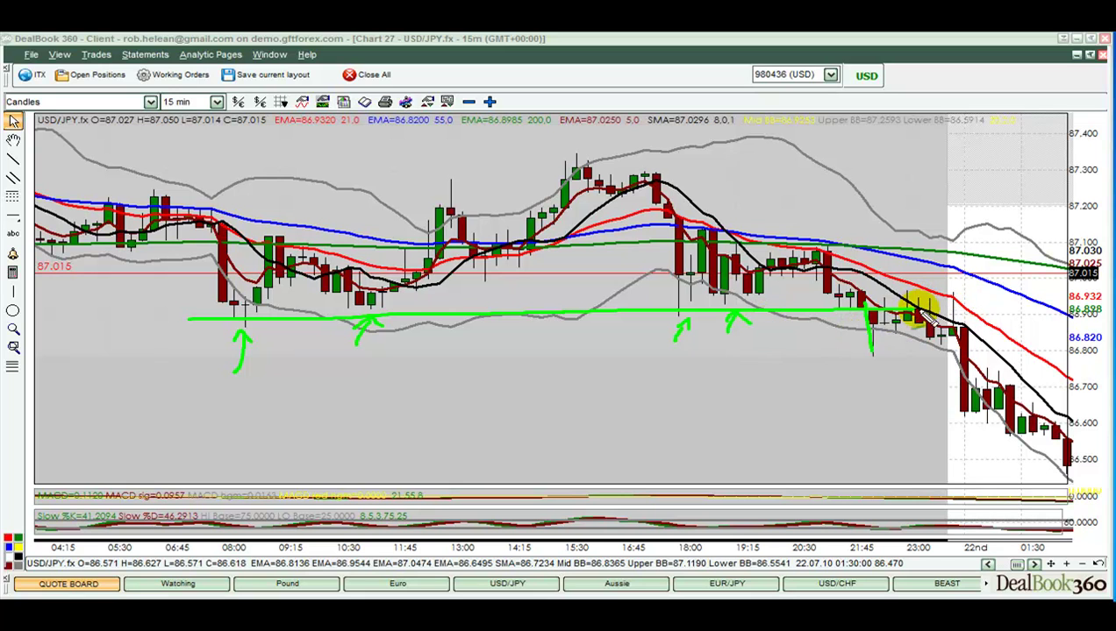
{"action": "mouse_move", "coordinate": [871, 353]}
{"action": "left_mouse_down"}
{"action": "mouse_move", "coordinate": [893, 309]}
{"action": "mouse_move", "coordinate": [932, 333]}
{"action": "mouse_move", "coordinate": [965, 293]}
{"action": "mouse_move", "coordinate": [926, 308]}
{"action": "mouse_move", "coordinate": [954, 299]}
{"action": "left_mouse_up"}
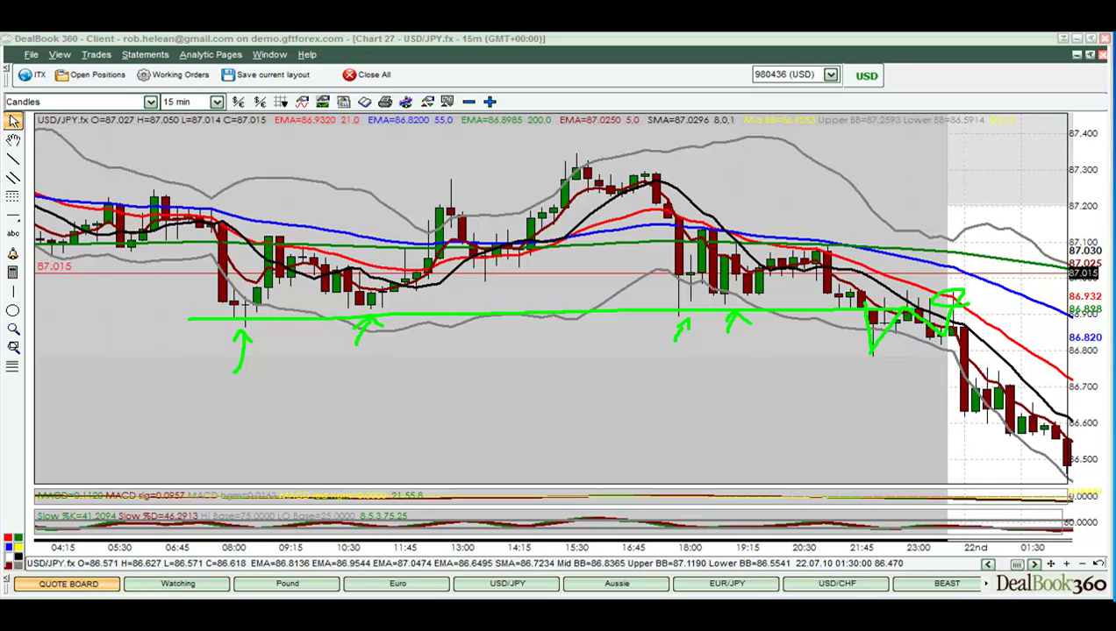
{"action": "mouse_move", "coordinate": [938, 219]}
{"action": "left_mouse_down"}
{"action": "mouse_move", "coordinate": [957, 274]}
{"action": "mouse_move", "coordinate": [961, 254]}
{"action": "left_mouse_up"}
{"action": "key", "text": "Escape"}
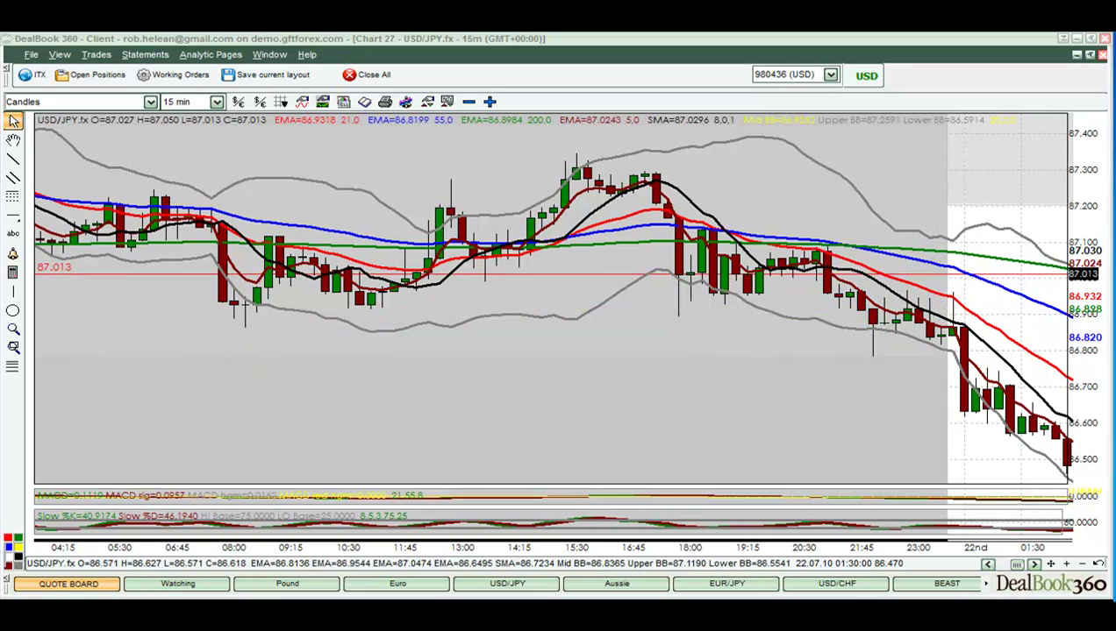
Step: Restore the USD/JPY multi-timeframe layout and circle the 1-hour low at the green support lines near 86.40
{"action": "left_click", "coordinate": [1034, 564]}
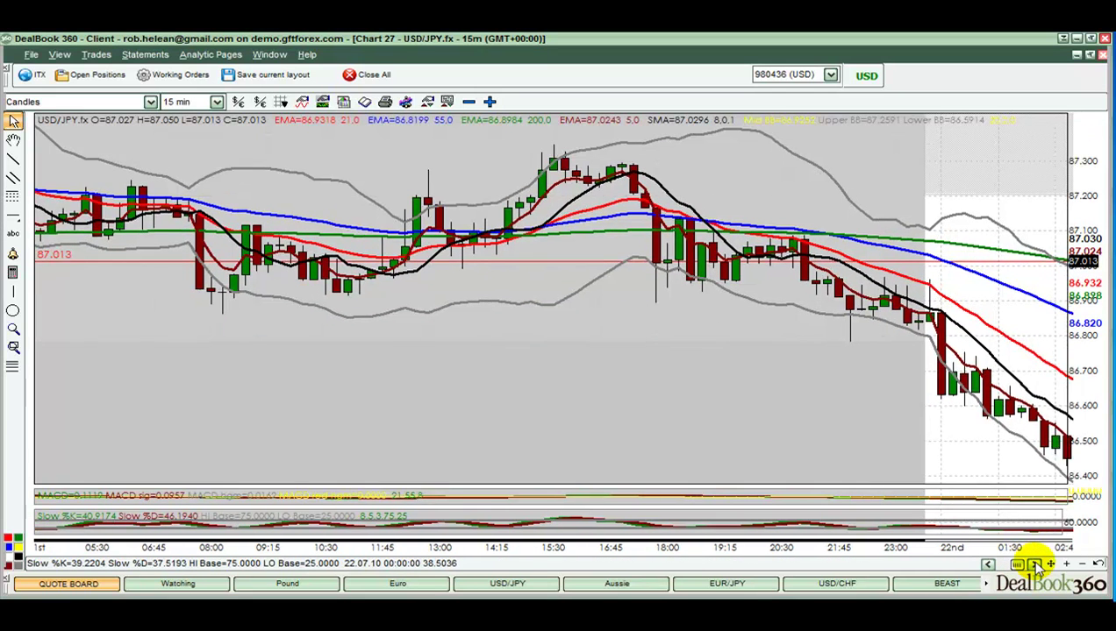
{"action": "left_click", "coordinate": [1035, 566]}
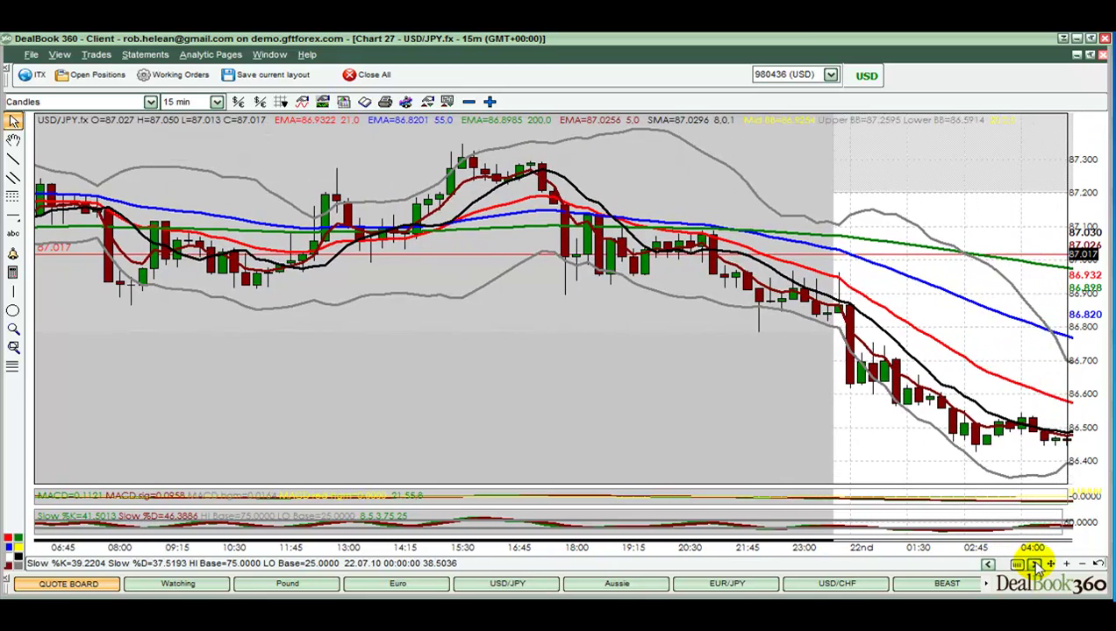
{"action": "left_click_drag", "start_coordinate": [1036, 566], "coordinate": [1036, 566]}
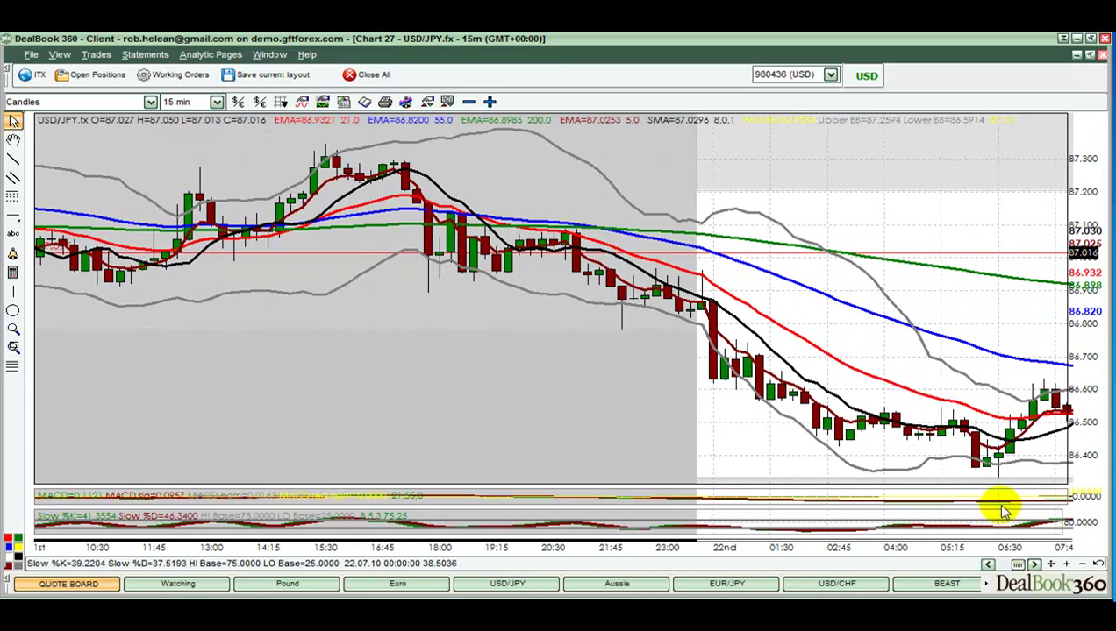
{"action": "left_click", "coordinate": [1089, 54]}
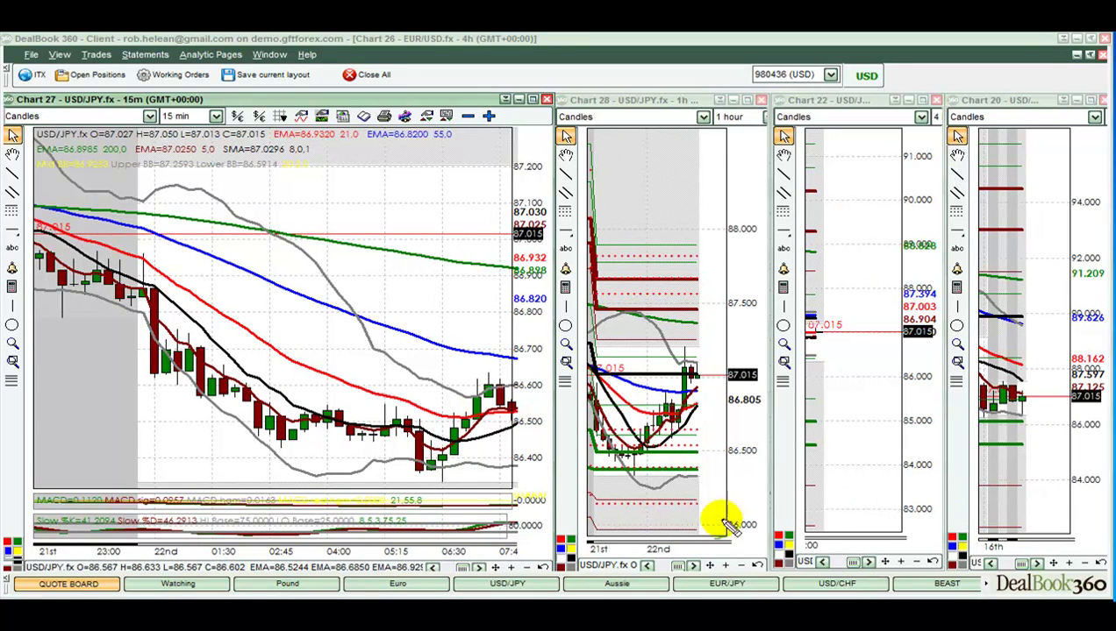
{"action": "mouse_move", "coordinate": [632, 463]}
{"action": "left_mouse_down"}
{"action": "mouse_move", "coordinate": [653, 466]}
{"action": "mouse_move", "coordinate": [623, 449]}
{"action": "mouse_move", "coordinate": [605, 463]}
{"action": "mouse_move", "coordinate": [646, 476]}
{"action": "mouse_move", "coordinate": [758, 454]}
{"action": "left_mouse_up"}
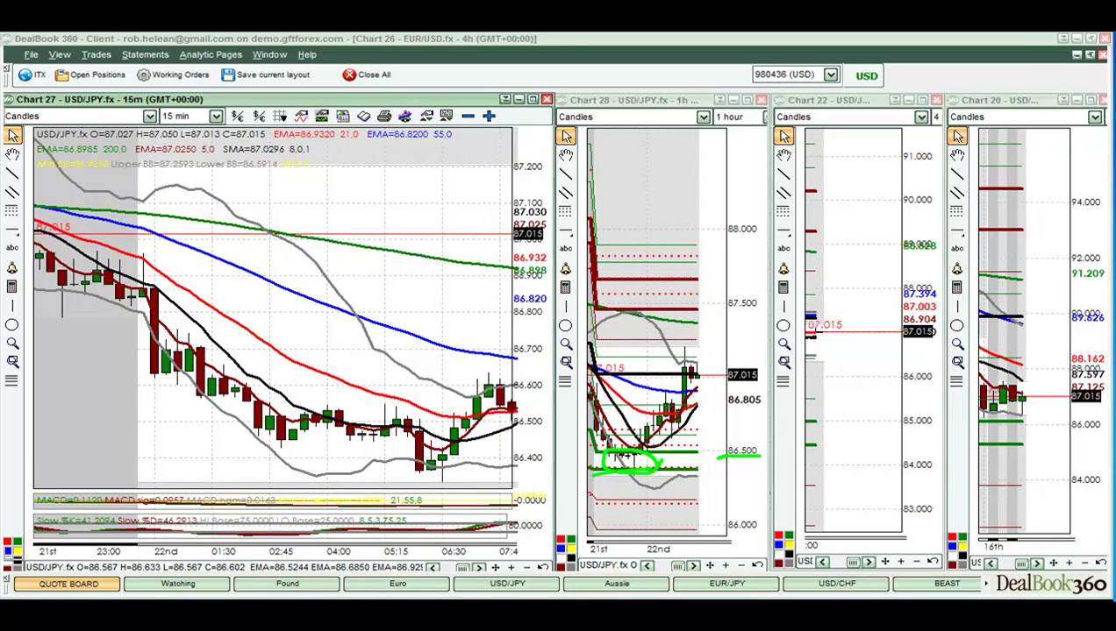
Step: On the USD/JPY daily chart, sketch the swings from about 86.30 to 87.50, down to 86.50 and back up, and clear them
{"action": "left_click", "coordinate": [485, 585]}
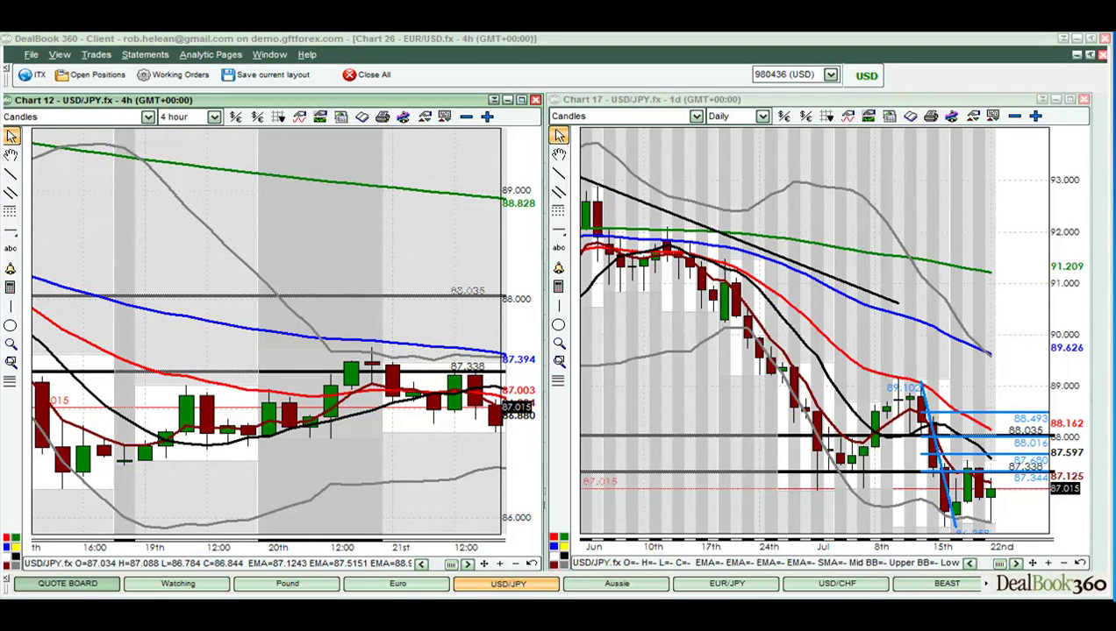
{"action": "mouse_move", "coordinate": [948, 526]}
{"action": "left_mouse_down"}
{"action": "mouse_move", "coordinate": [970, 480]}
{"action": "mouse_move", "coordinate": [998, 517]}
{"action": "mouse_move", "coordinate": [1015, 475]}
{"action": "mouse_move", "coordinate": [988, 478]}
{"action": "left_mouse_up"}
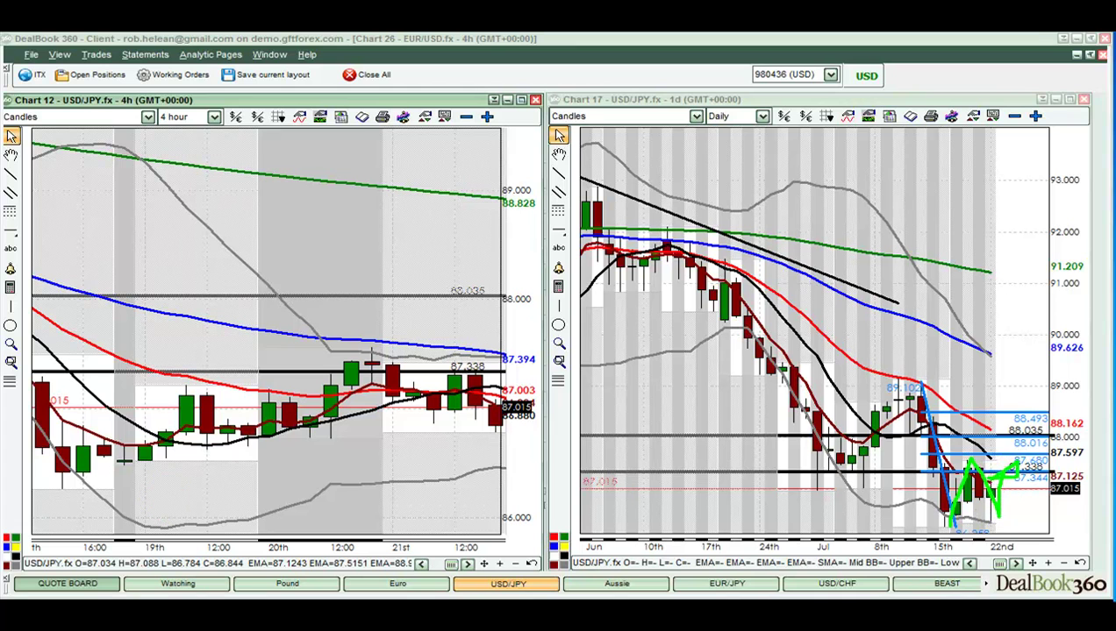
{"action": "key", "text": "Escape"}
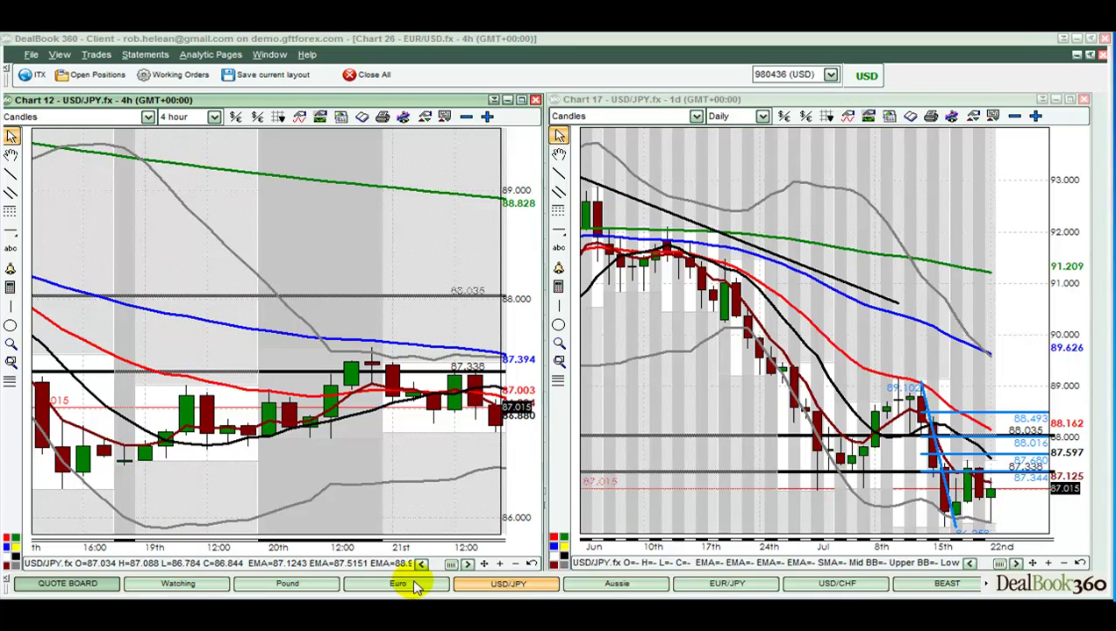
Step: Widen the USD/JPY 4-hour chart, draw magenta arrows down to about 86.70 and up to about 87.60, and clear the markings
{"action": "left_click", "coordinate": [485, 565]}
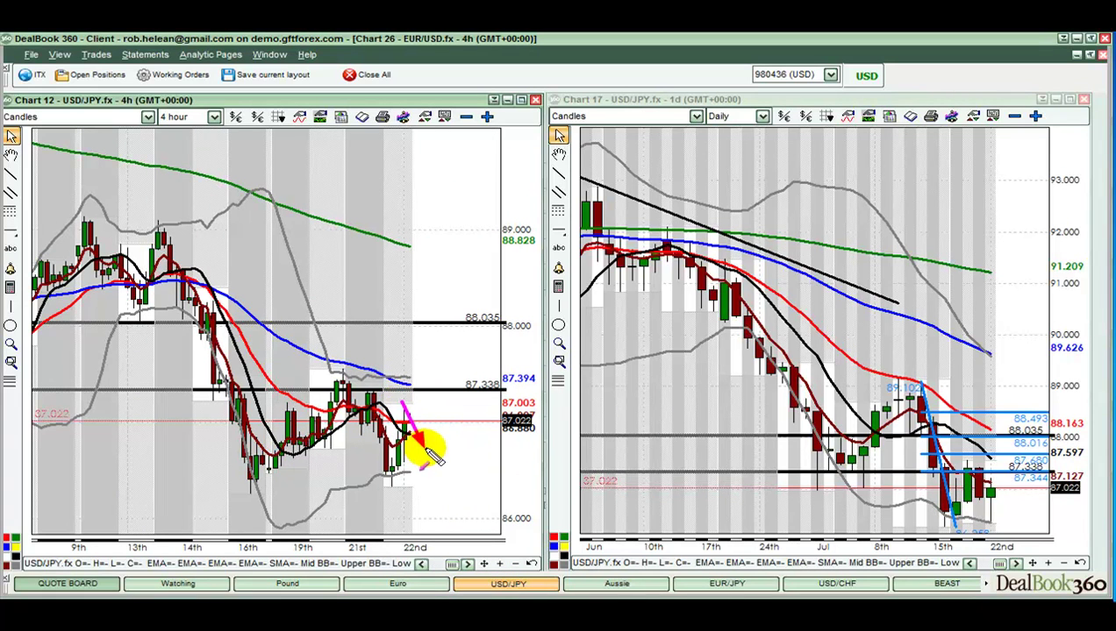
{"action": "left_click_drag", "start_coordinate": [432, 456], "coordinate": [460, 367]}
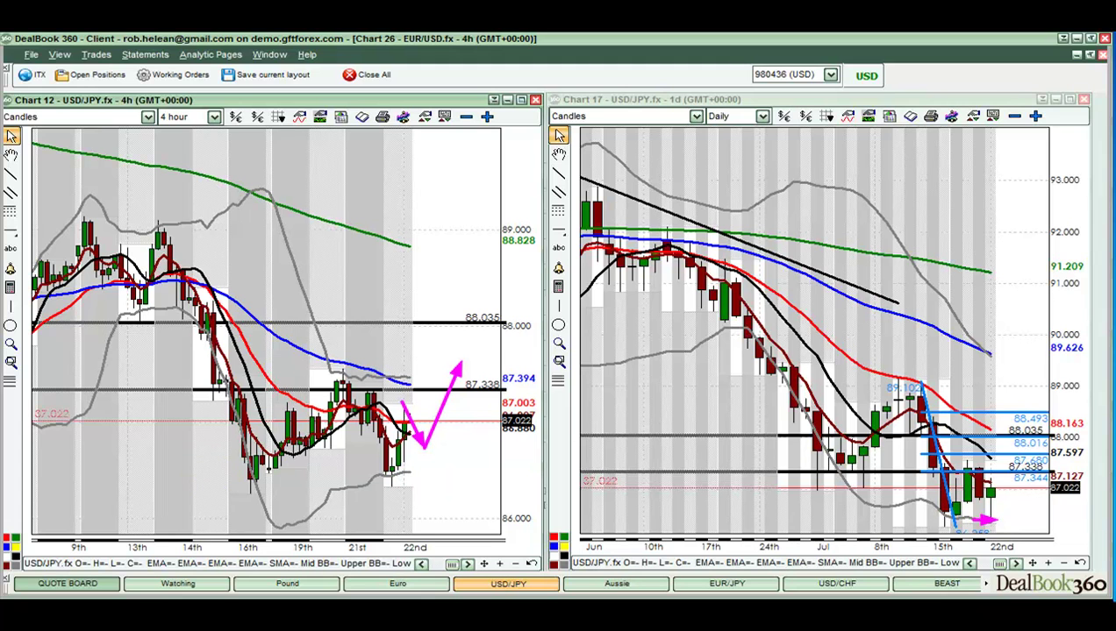
{"action": "key", "text": "Escape"}
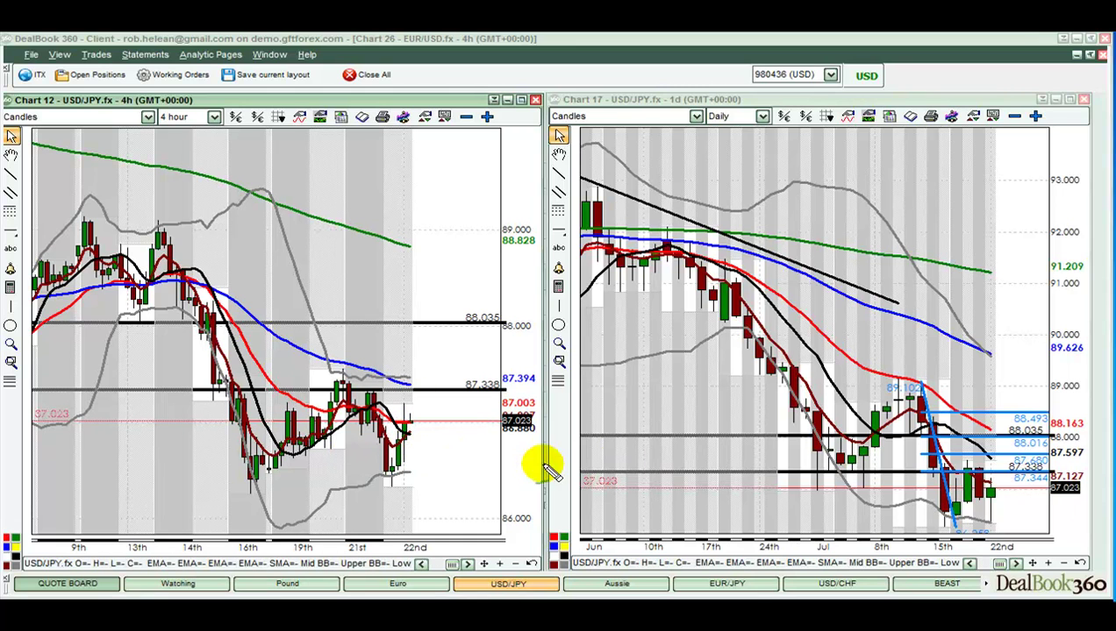
{"action": "mouse_move", "coordinate": [419, 443]}
{"action": "left_mouse_down"}
{"action": "mouse_move", "coordinate": [397, 433]}
{"action": "mouse_move", "coordinate": [406, 439]}
{"action": "left_mouse_up"}
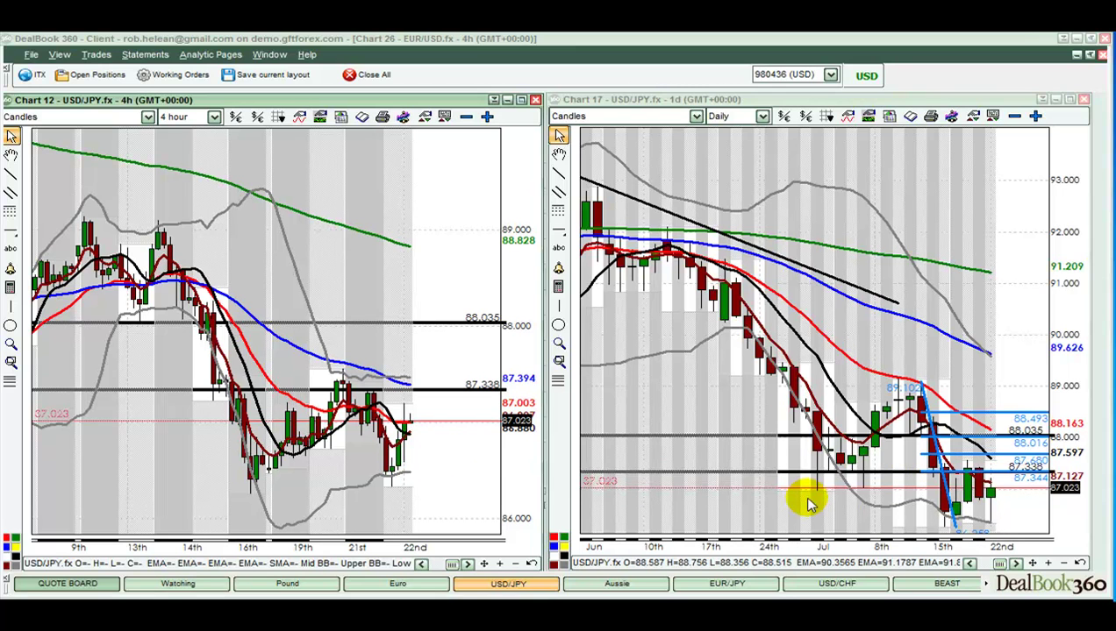
Step: Open the AUD/USD charts, enlarge the daily candles, and sketch the latest swing down to about 0.878 and up with an arrow
{"action": "left_click", "coordinate": [660, 584]}
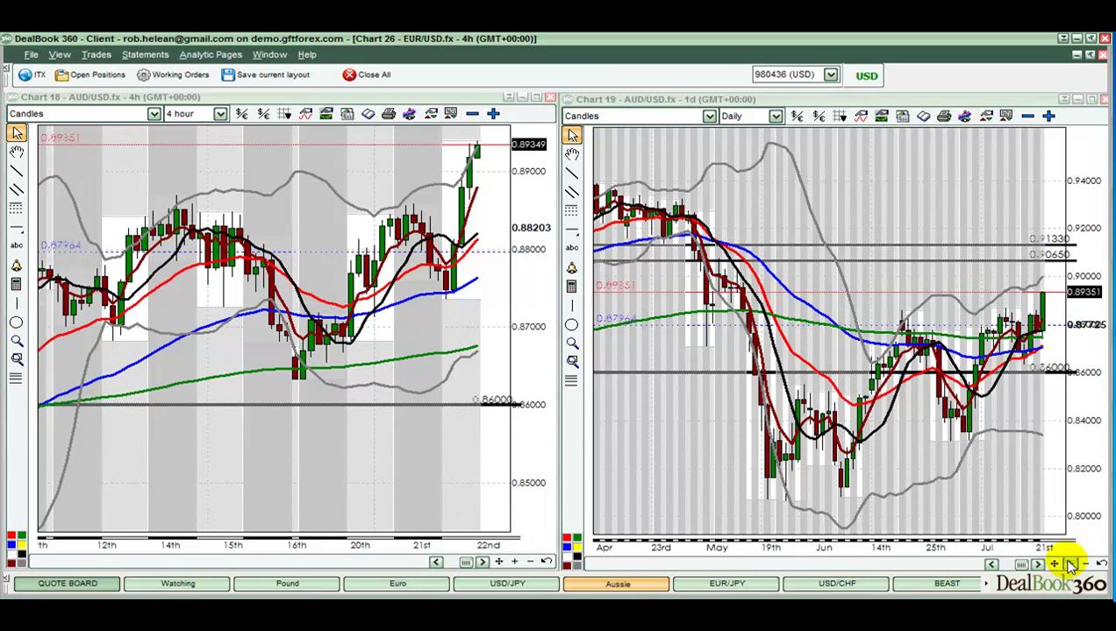
{"action": "left_click", "coordinate": [1070, 564]}
{"action": "left_click", "coordinate": [1072, 566]}
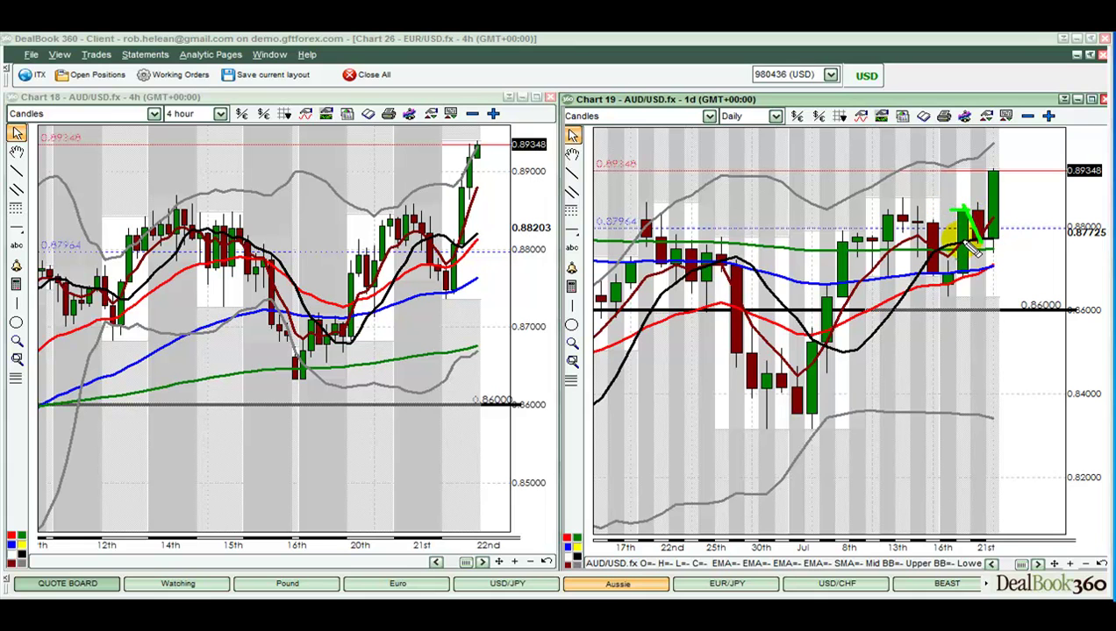
{"action": "mouse_move", "coordinate": [994, 244]}
{"action": "left_mouse_down"}
{"action": "mouse_move", "coordinate": [1006, 187]}
{"action": "mouse_move", "coordinate": [984, 211]}
{"action": "mouse_move", "coordinate": [1015, 201]}
{"action": "left_mouse_up"}
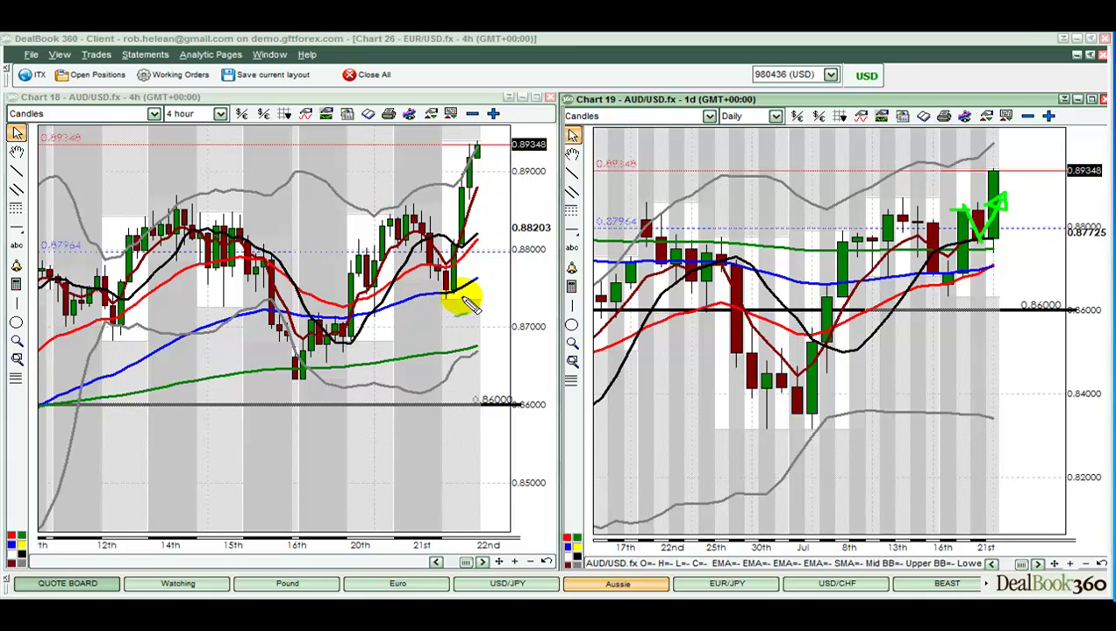
Step: Circle the AUD/USD 4-hour low near 0.8745, draw a daily resistance line near 0.884, and clear the markings
{"action": "mouse_move", "coordinate": [462, 293]}
{"action": "left_mouse_down"}
{"action": "mouse_move", "coordinate": [432, 283]}
{"action": "mouse_move", "coordinate": [443, 300]}
{"action": "mouse_move", "coordinate": [455, 297]}
{"action": "left_mouse_up"}
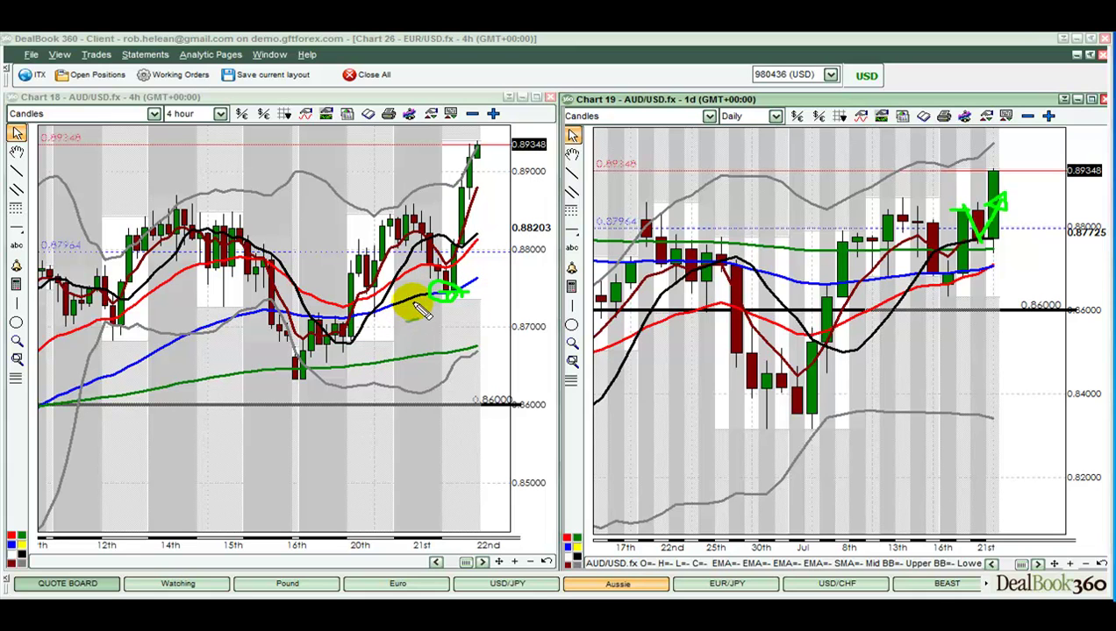
{"action": "left_click_drag", "start_coordinate": [614, 212], "coordinate": [1009, 209]}
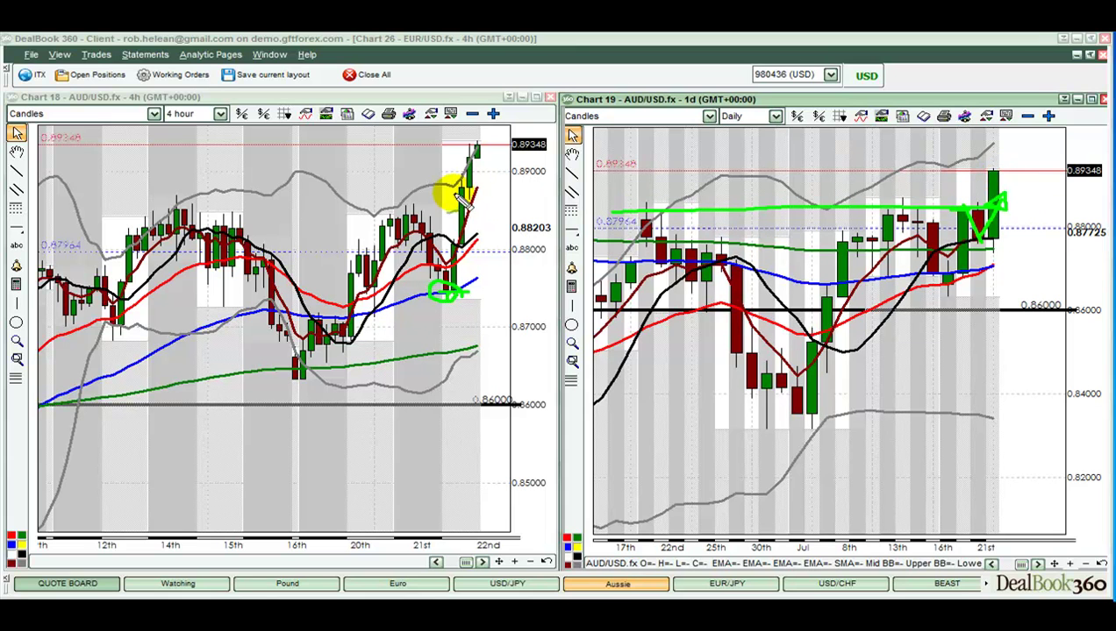
{"action": "key", "text": "Escape"}
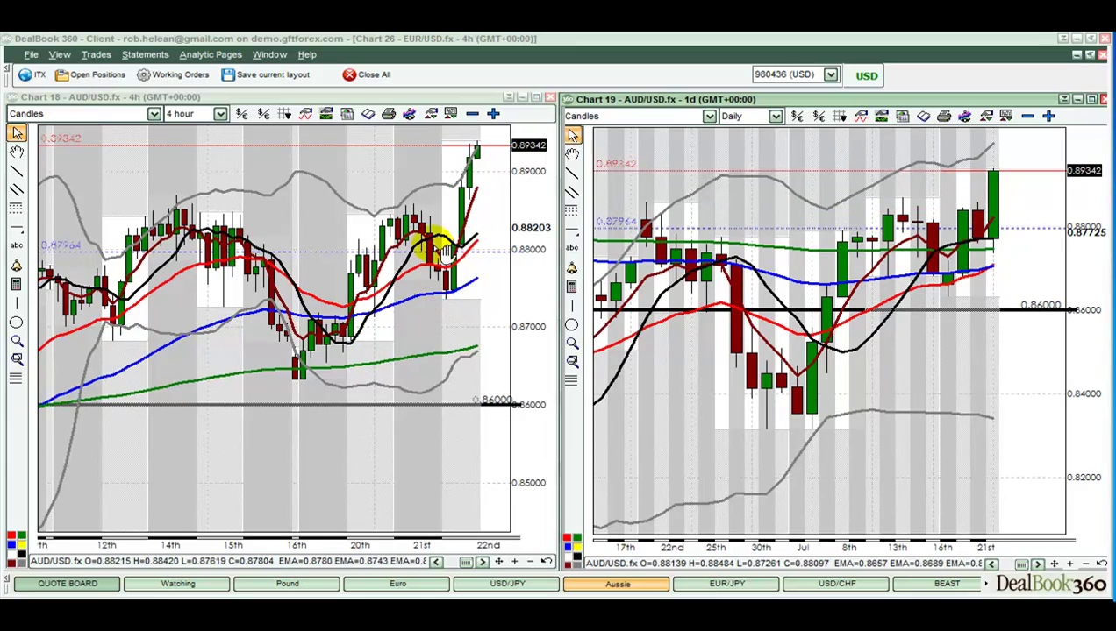
Step: Maximize the AUD/USD 4-hour chart, draw lines near 0.888 and 0.885, circle the retest area on the lower line, and clear the markings
{"action": "double_click", "coordinate": [478, 100]}
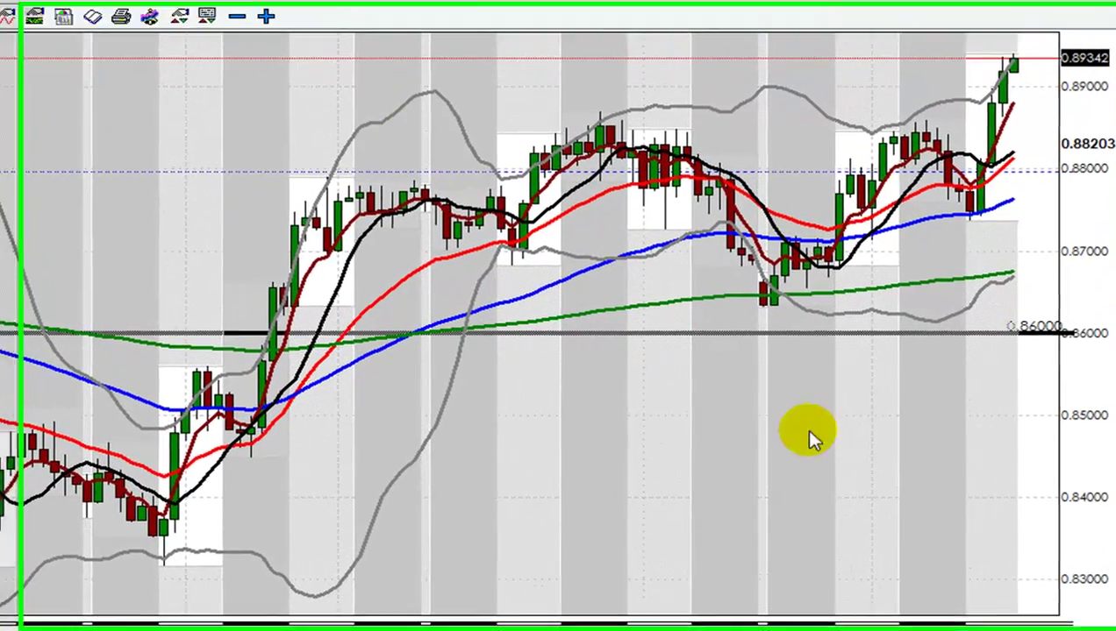
{"action": "left_click", "coordinate": [1037, 563]}
{"action": "scroll", "coordinate": [500, 324], "scroll_direction": "right", "scroll_amount": 3}
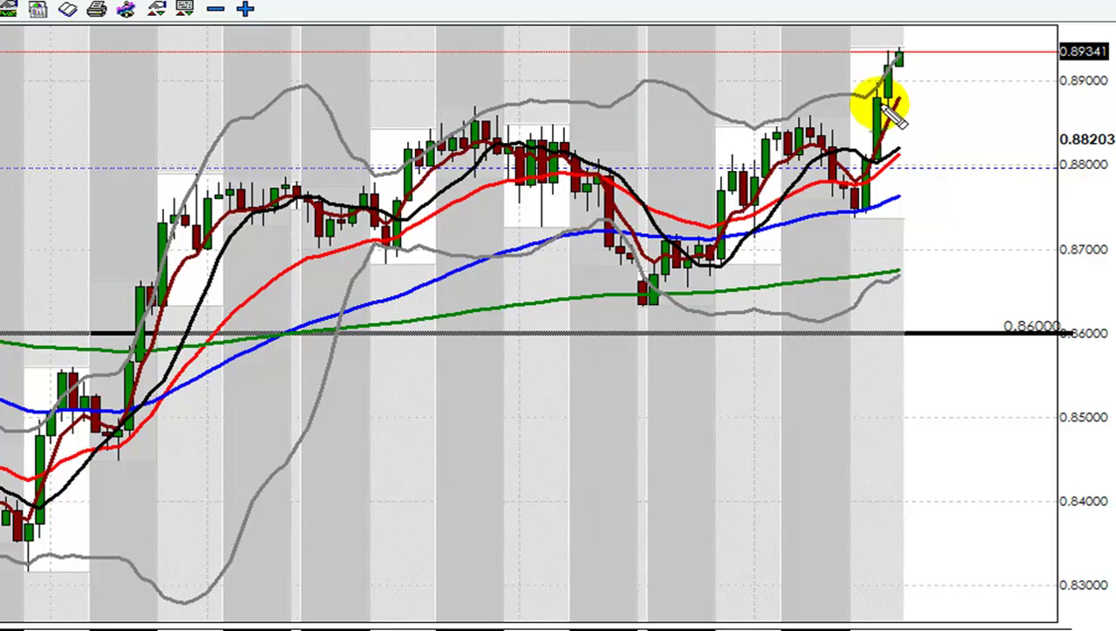
{"action": "left_click_drag", "start_coordinate": [870, 98], "coordinate": [956, 98]}
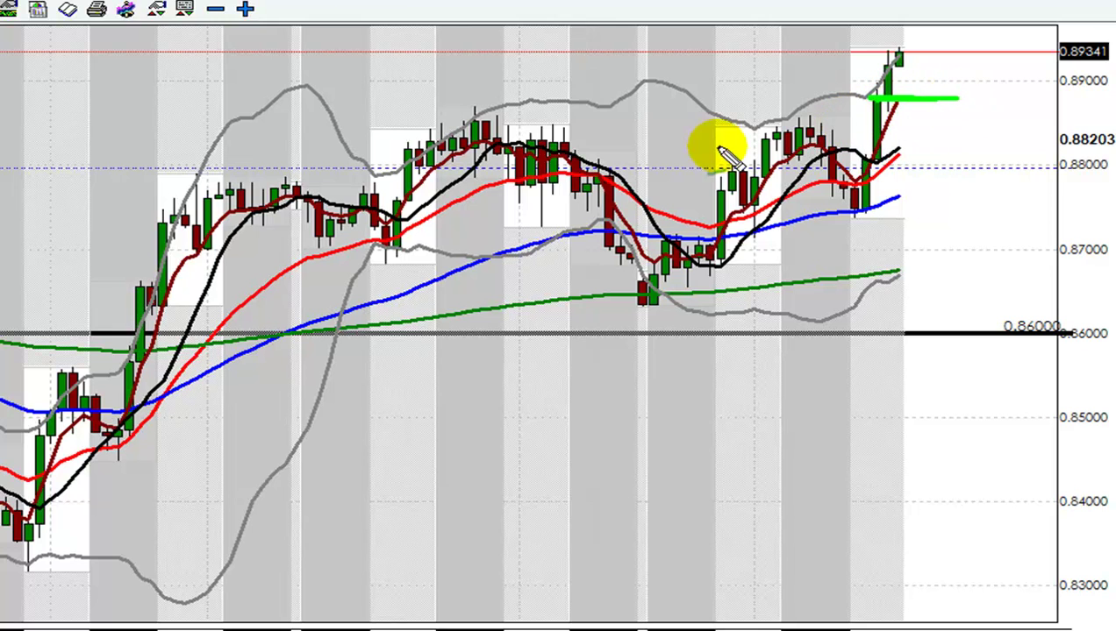
{"action": "left_click_drag", "start_coordinate": [379, 132], "coordinate": [1050, 125]}
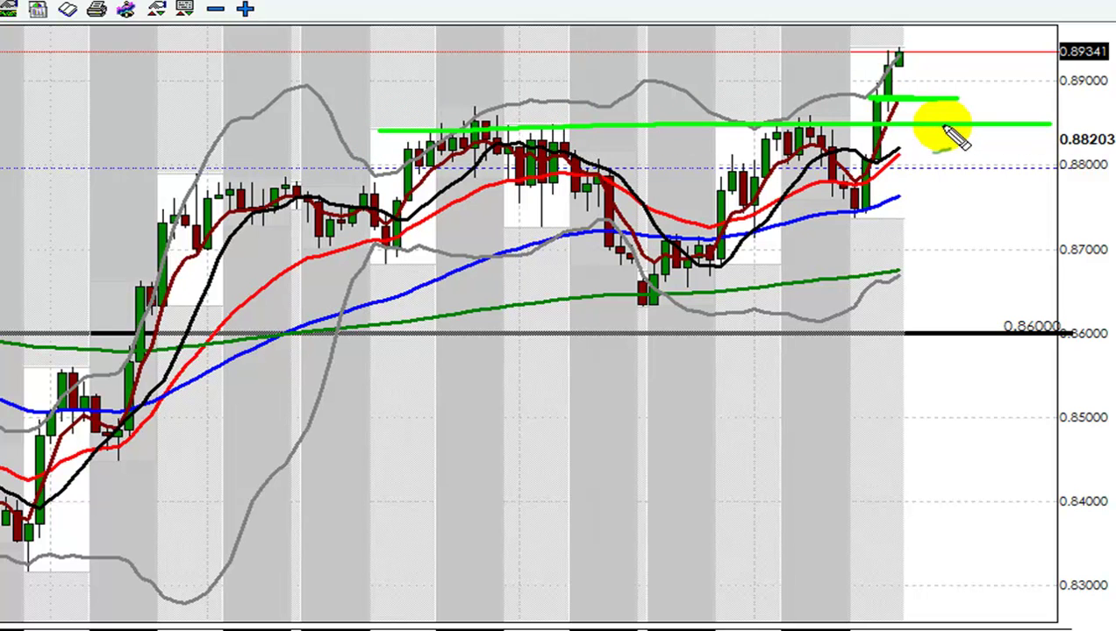
{"action": "mouse_move", "coordinate": [944, 121]}
{"action": "left_mouse_down"}
{"action": "mouse_move", "coordinate": [953, 144]}
{"action": "mouse_move", "coordinate": [917, 140]}
{"action": "left_mouse_up"}
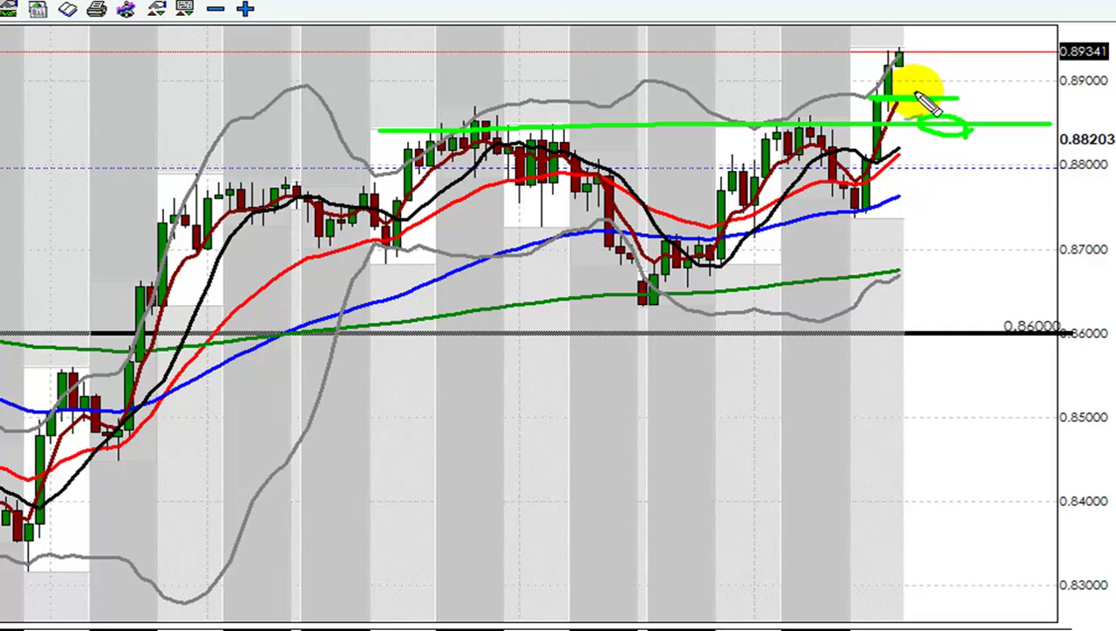
{"action": "key", "text": "Escape"}
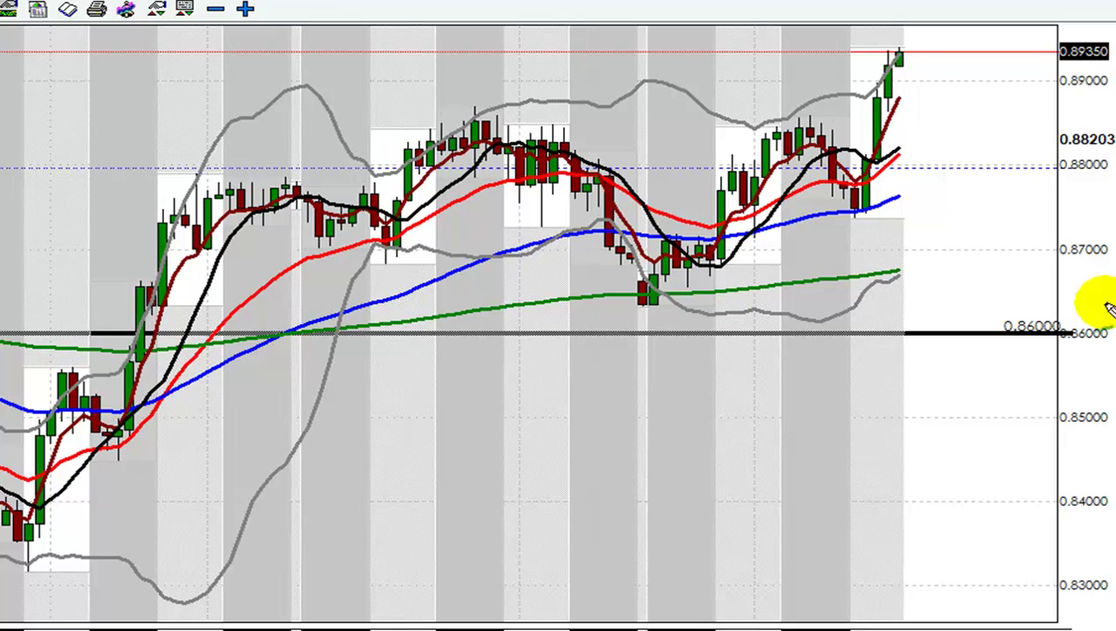
Step: Sketch projected 4-hour pullbacks to about 0.890 and 0.887 with arrows back up, add a support line near 0.885, and clear the markings
{"action": "mouse_move", "coordinate": [903, 49]}
{"action": "left_mouse_down"}
{"action": "mouse_move", "coordinate": [907, 75]}
{"action": "mouse_move", "coordinate": [936, 32]}
{"action": "mouse_move", "coordinate": [981, 31]}
{"action": "left_mouse_up"}
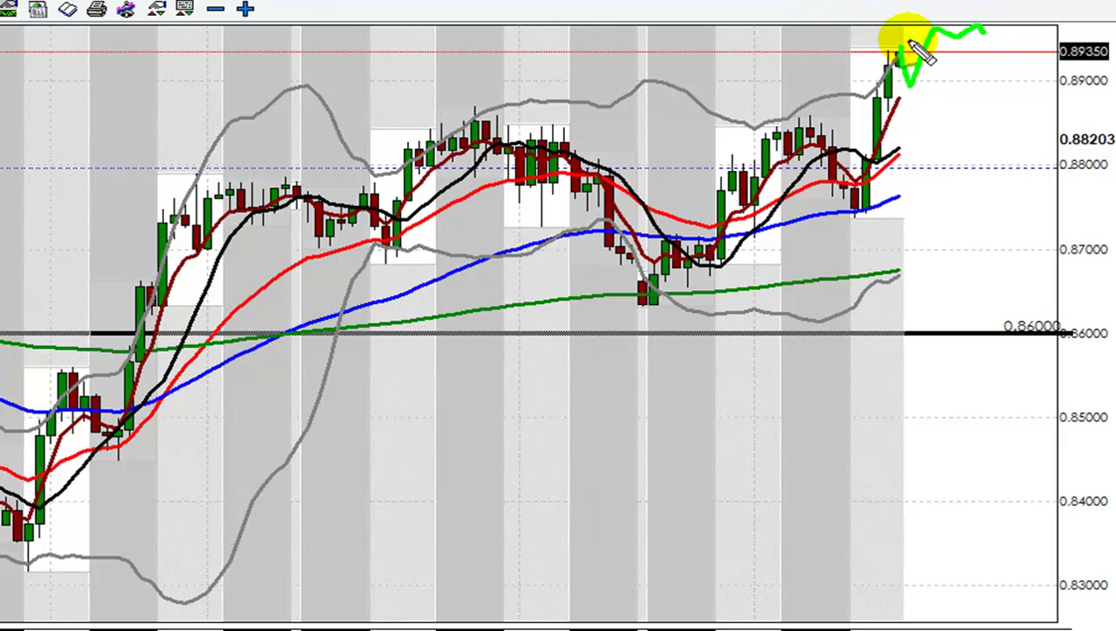
{"action": "mouse_move", "coordinate": [983, 32]}
{"action": "left_mouse_down"}
{"action": "mouse_move", "coordinate": [1001, 105]}
{"action": "mouse_move", "coordinate": [1024, 83]}
{"action": "mouse_move", "coordinate": [1037, 110]}
{"action": "mouse_move", "coordinate": [1058, 51]}
{"action": "mouse_move", "coordinate": [1024, 65]}
{"action": "left_mouse_up"}
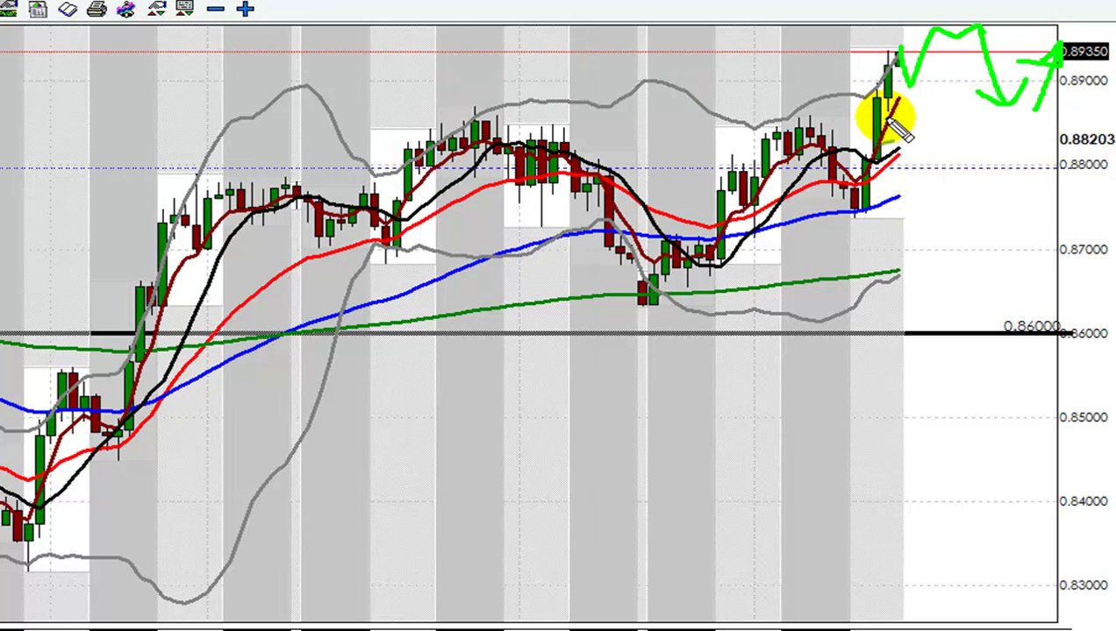
{"action": "mouse_move", "coordinate": [900, 85]}
{"action": "left_mouse_down"}
{"action": "mouse_move", "coordinate": [929, 74]}
{"action": "mouse_move", "coordinate": [936, 88]}
{"action": "left_mouse_up"}
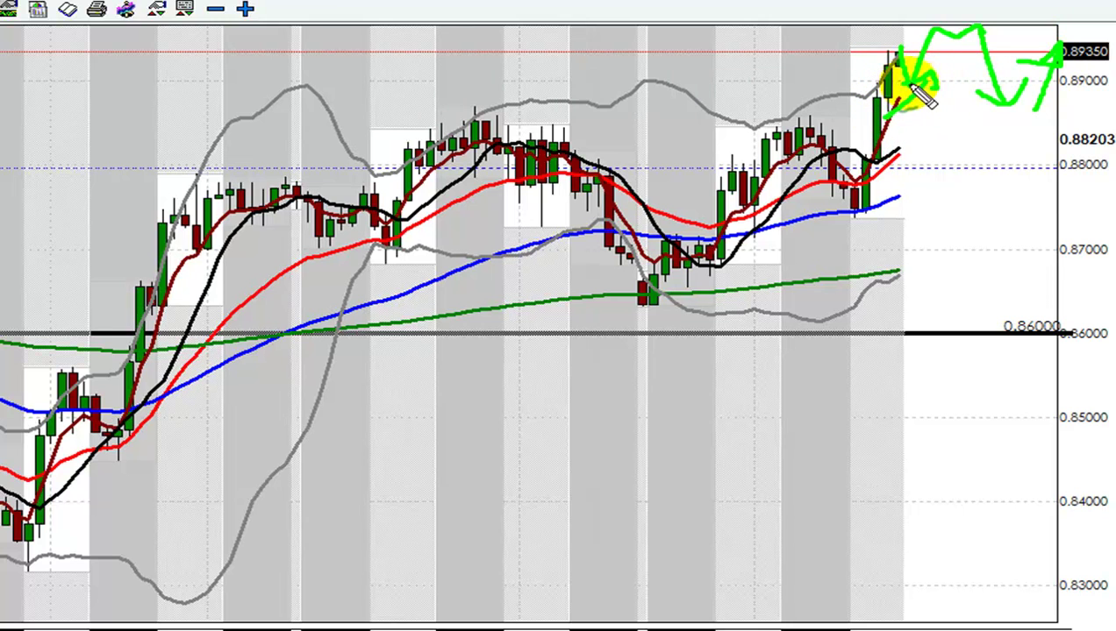
{"action": "left_click_drag", "start_coordinate": [353, 126], "coordinate": [1057, 120]}
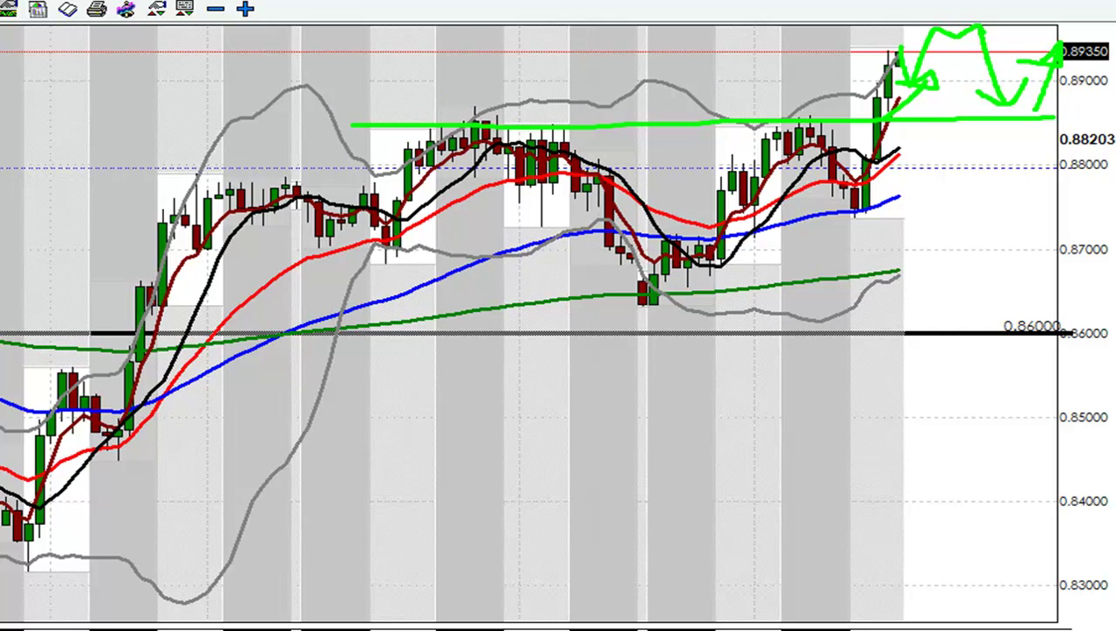
{"action": "key", "text": "Escape"}
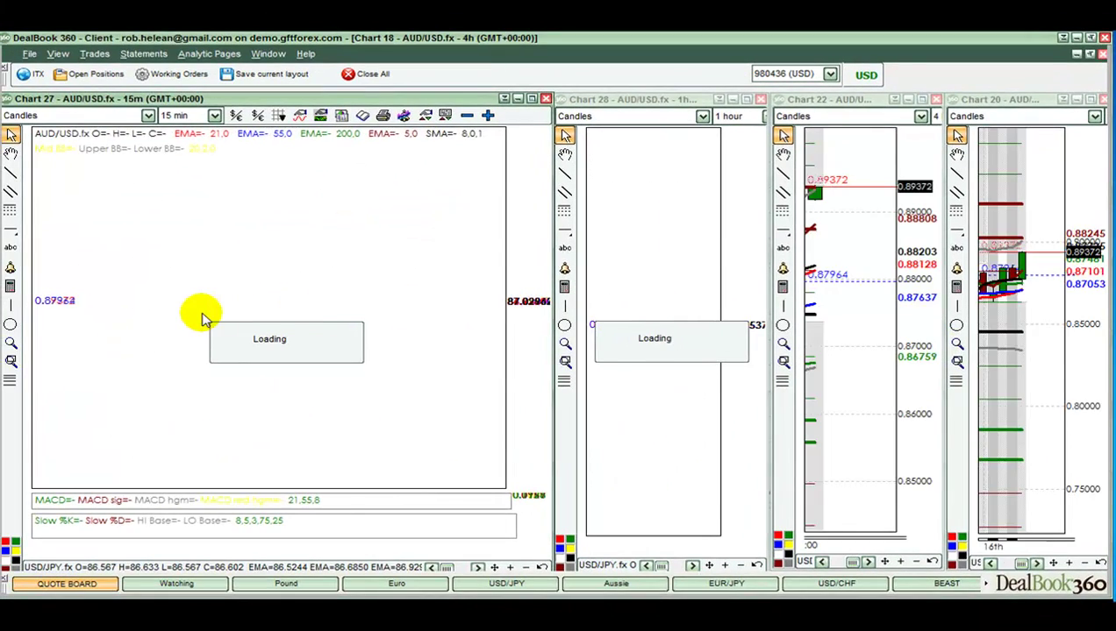
Step: In the AUD/USD multi-timeframe layout, circle the latest 4-hour candles, mark 1-hour levels near 0.889 and 0.887 and daily 0.90, and clear them
{"action": "left_click", "coordinate": [916, 563]}
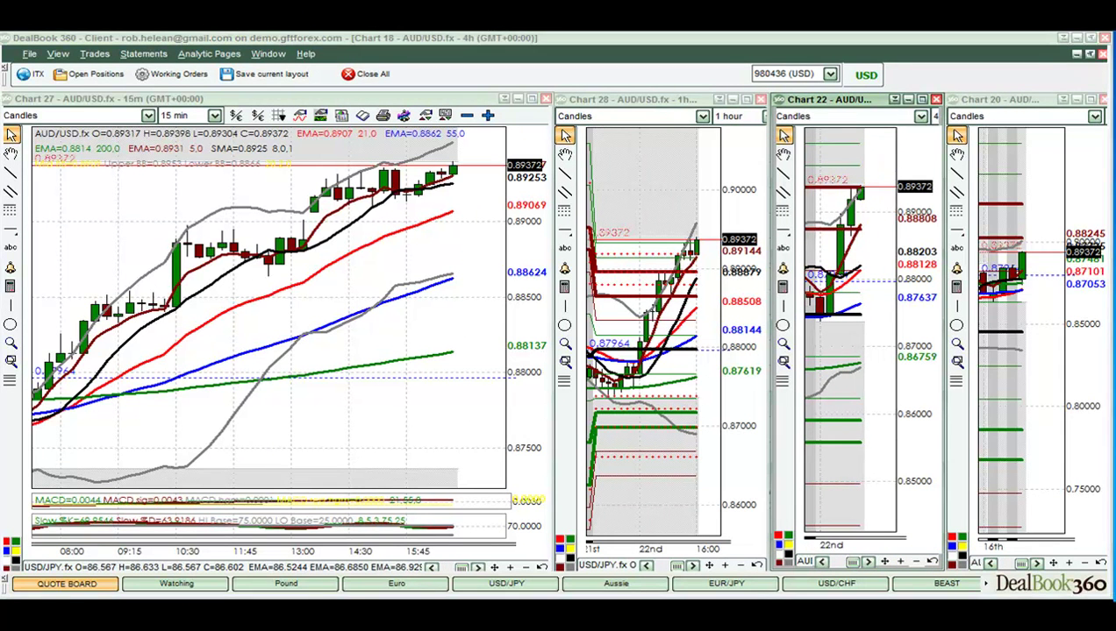
{"action": "mouse_move", "coordinate": [883, 208]}
{"action": "left_mouse_down"}
{"action": "mouse_move", "coordinate": [837, 193]}
{"action": "mouse_move", "coordinate": [899, 219]}
{"action": "mouse_move", "coordinate": [917, 202]}
{"action": "left_mouse_up"}
{"action": "left_click_drag", "start_coordinate": [591, 277], "coordinate": [709, 277]}
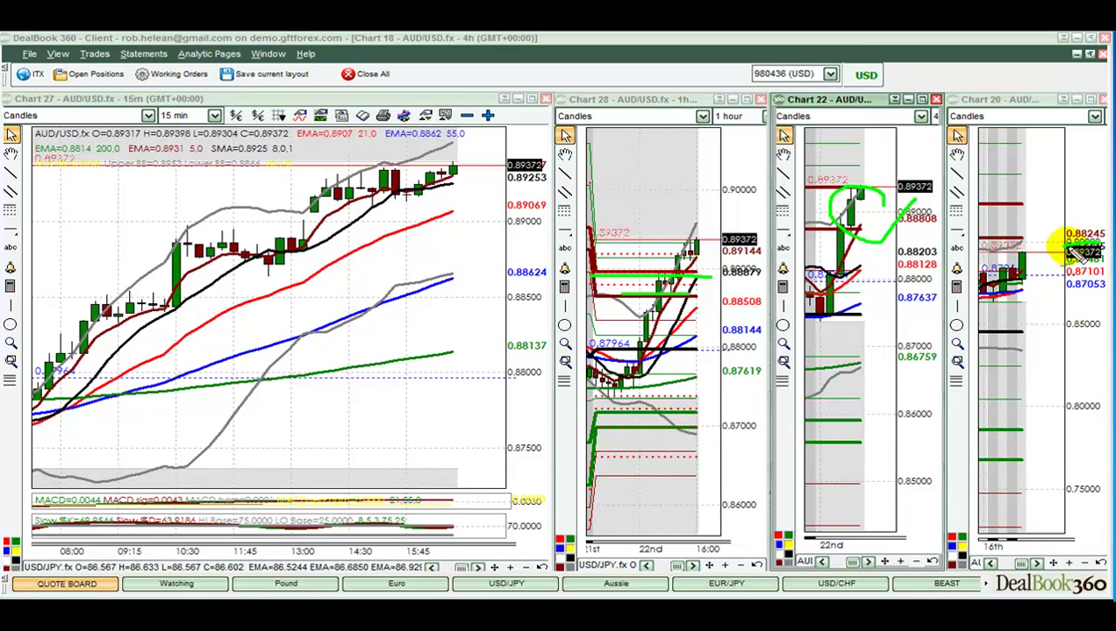
{"action": "left_click_drag", "start_coordinate": [982, 242], "coordinate": [1040, 241]}
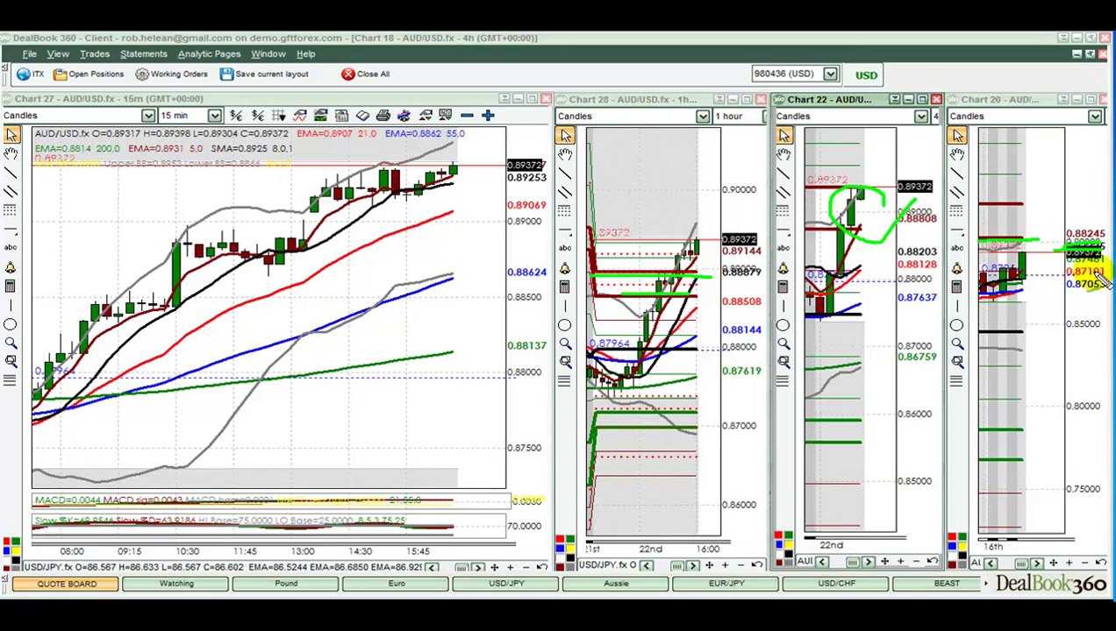
{"action": "key", "text": "Escape"}
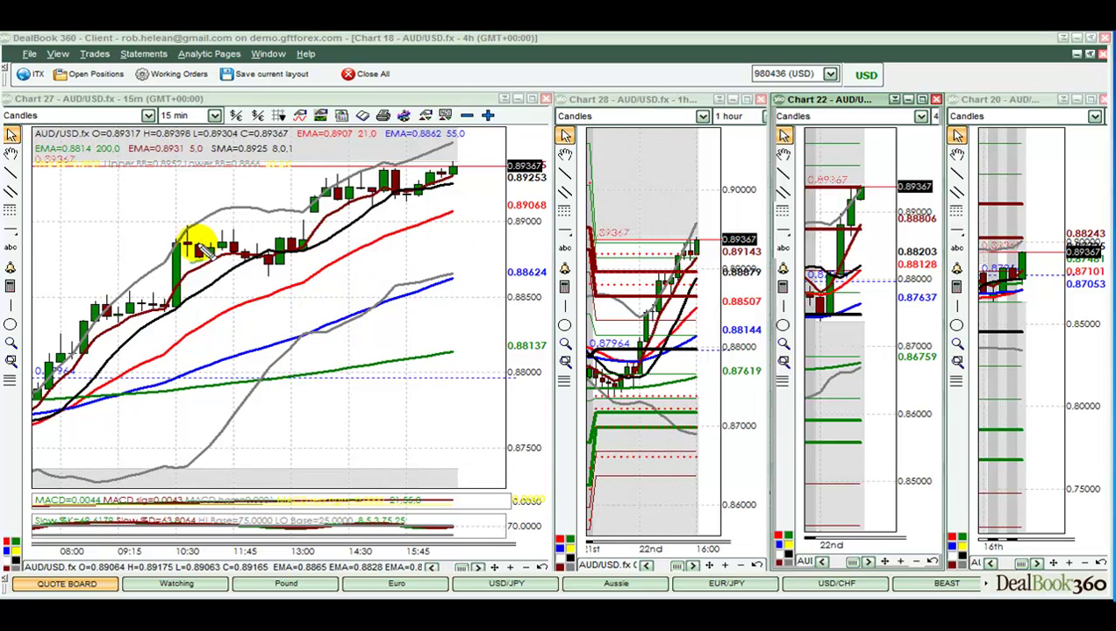
Step: Draw a 15-minute support line near 0.8885 with an upward arrow, sketch the 1-hour rise from about 0.88, and box the 0.90000 level
{"action": "left_click_drag", "start_coordinate": [180, 245], "coordinate": [506, 246]}
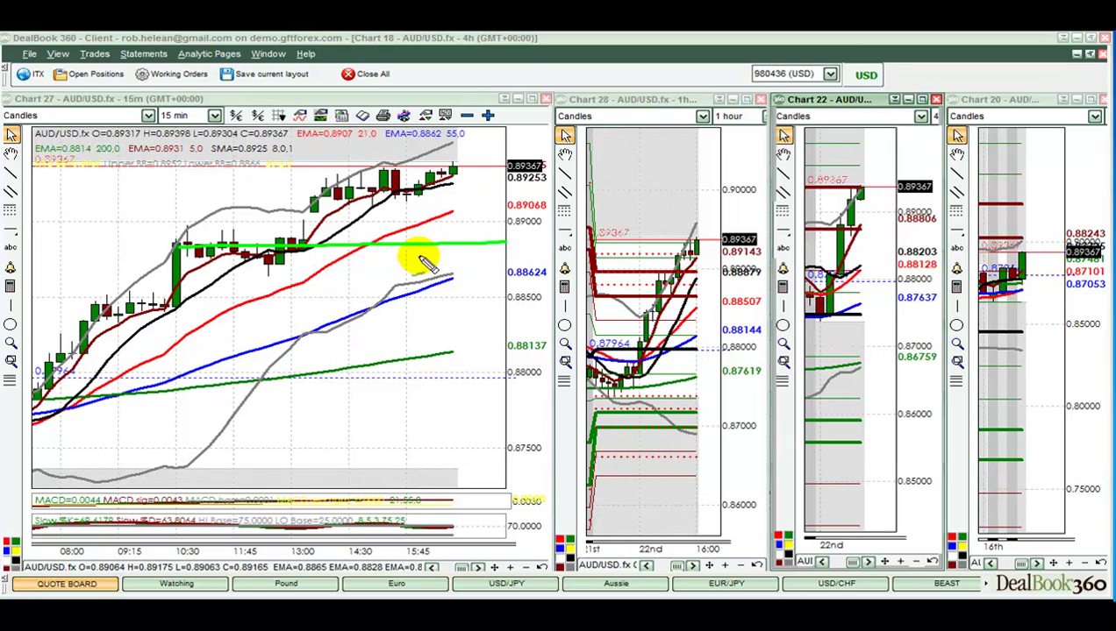
{"action": "mouse_move", "coordinate": [484, 243]}
{"action": "left_mouse_down"}
{"action": "mouse_move", "coordinate": [481, 217]}
{"action": "mouse_move", "coordinate": [505, 197]}
{"action": "mouse_move", "coordinate": [473, 216]}
{"action": "left_mouse_up"}
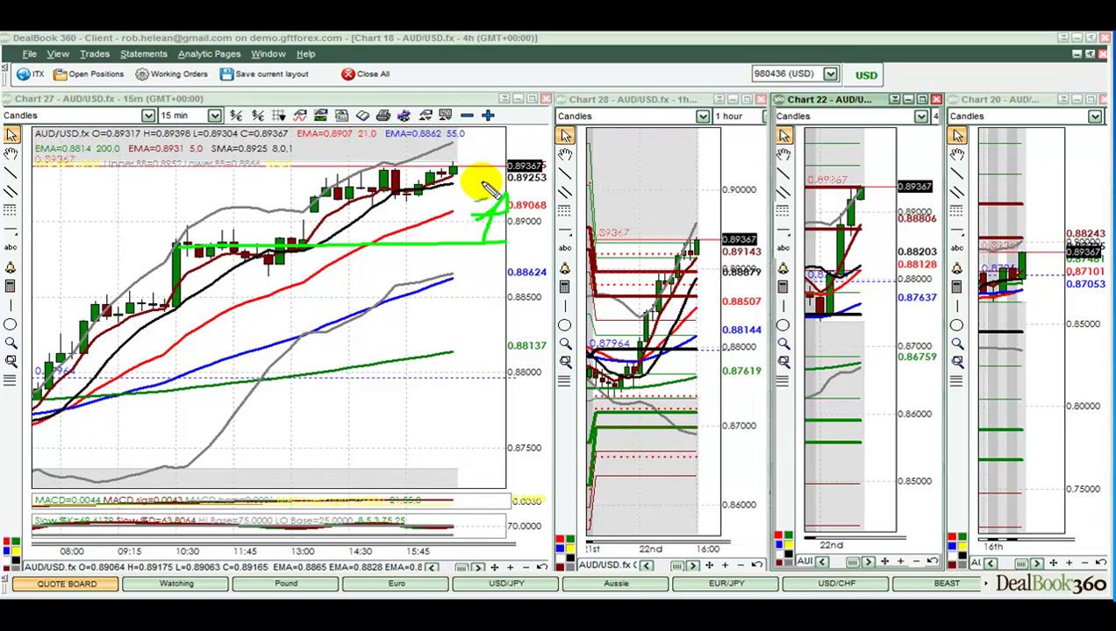
{"action": "mouse_move", "coordinate": [485, 171]}
{"action": "left_mouse_down"}
{"action": "mouse_move", "coordinate": [515, 143]}
{"action": "mouse_move", "coordinate": [553, 145]}
{"action": "mouse_move", "coordinate": [556, 162]}
{"action": "mouse_move", "coordinate": [577, 167]}
{"action": "mouse_move", "coordinate": [596, 146]}
{"action": "left_mouse_up"}
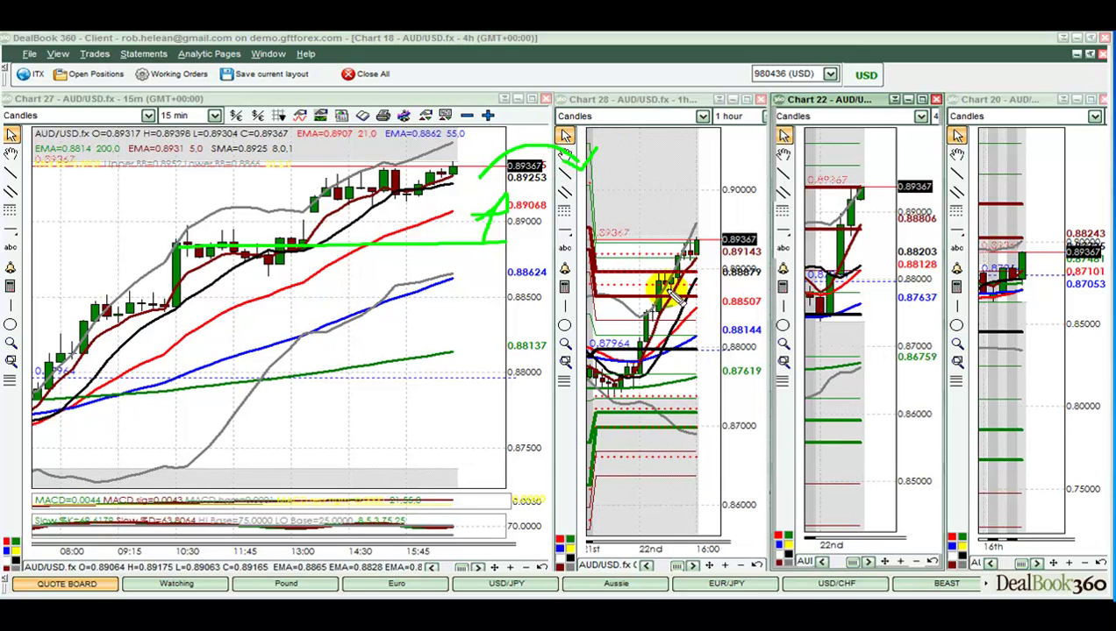
{"action": "mouse_move", "coordinate": [697, 352]}
{"action": "left_mouse_down"}
{"action": "mouse_move", "coordinate": [718, 301]}
{"action": "mouse_move", "coordinate": [772, 300]}
{"action": "left_mouse_up"}
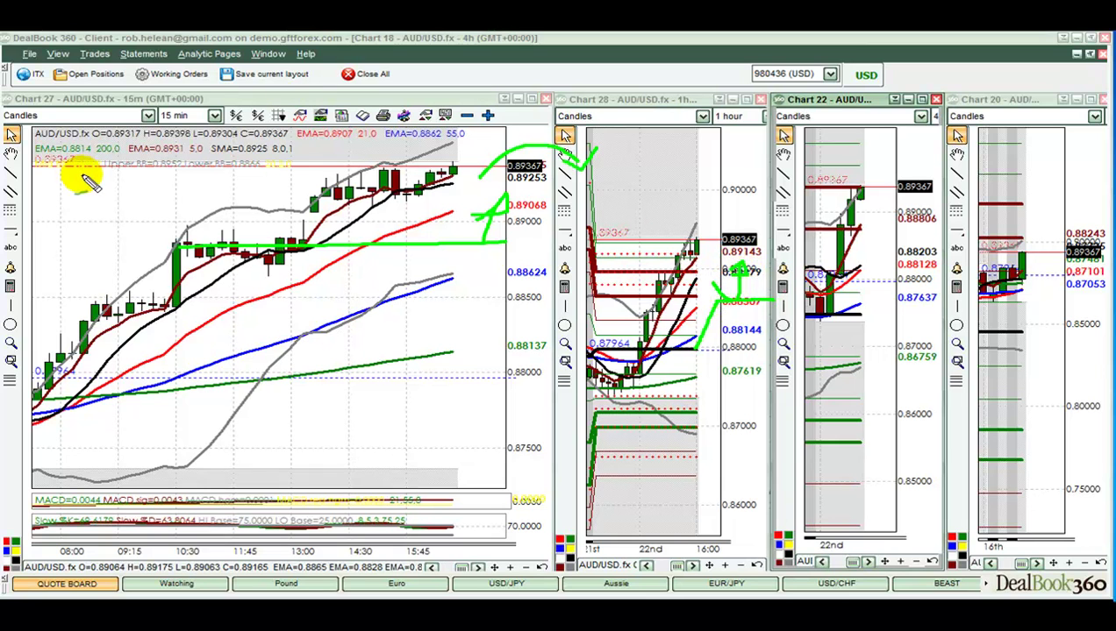
{"action": "mouse_move", "coordinate": [718, 198]}
{"action": "left_mouse_down"}
{"action": "mouse_move", "coordinate": [763, 184]}
{"action": "mouse_move", "coordinate": [730, 182]}
{"action": "left_mouse_up"}
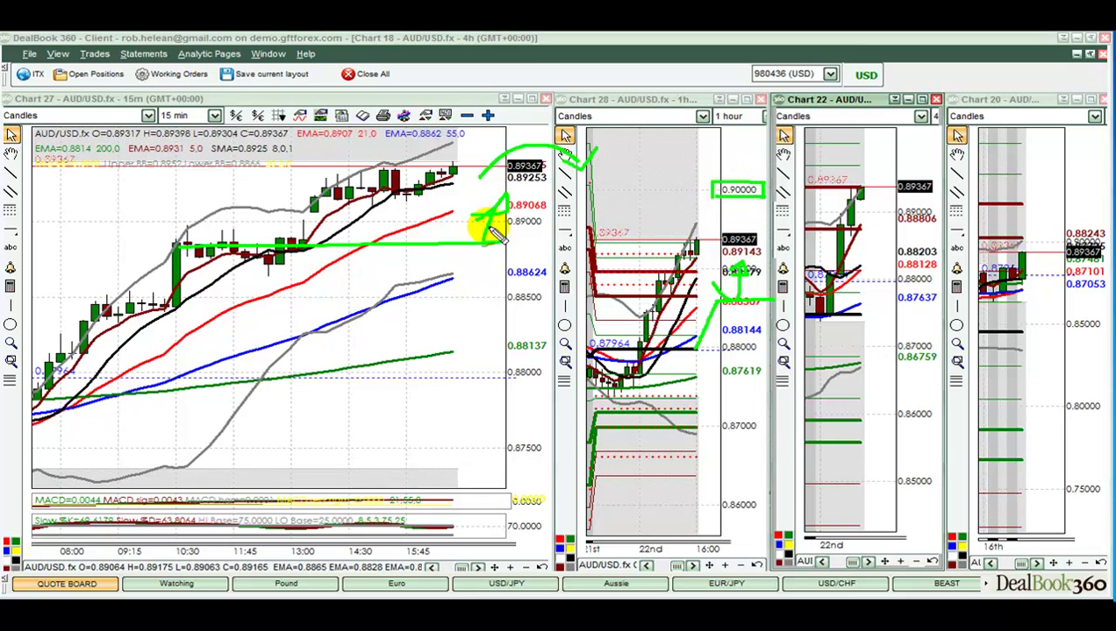